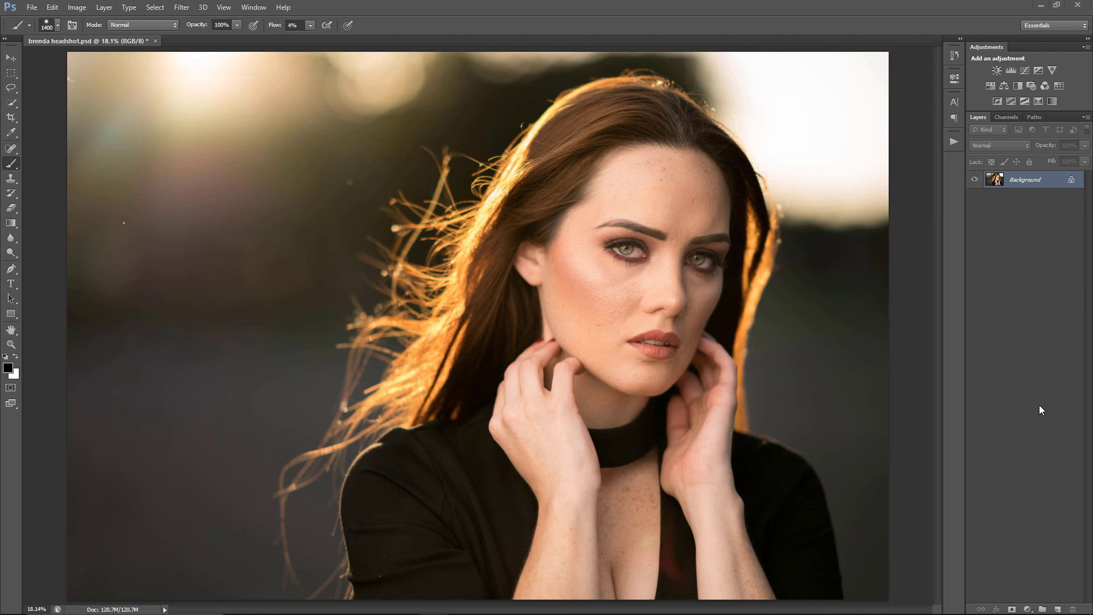
# Step: Add a new empty layer above the Background and name it Blemishes/Distractions
pyautogui.click(1058, 610)
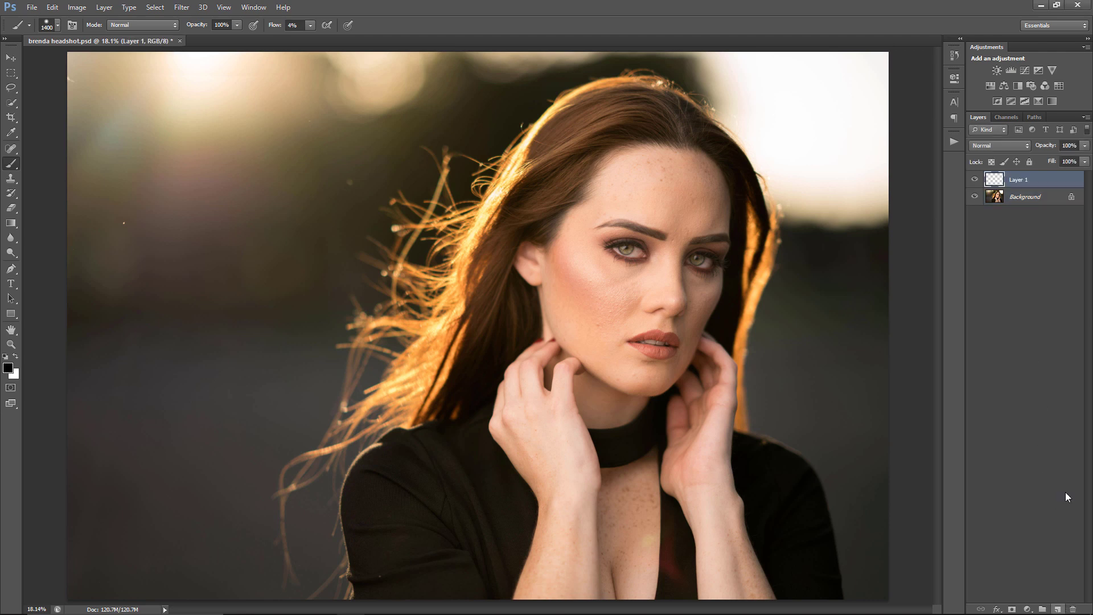
pyautogui.doubleClick(1016, 181)
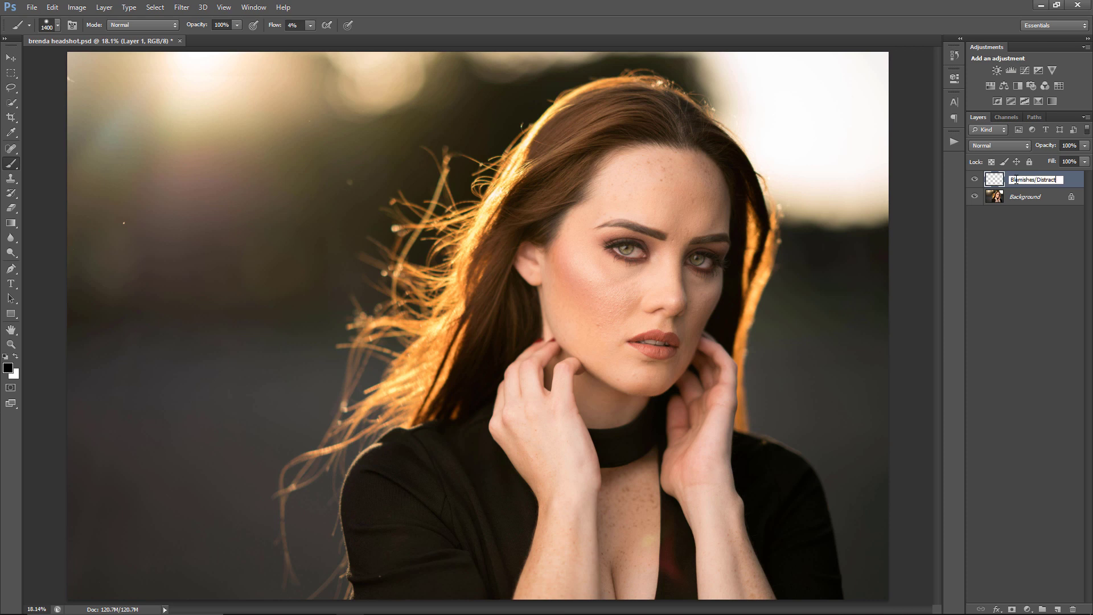
pyautogui.write('ions')
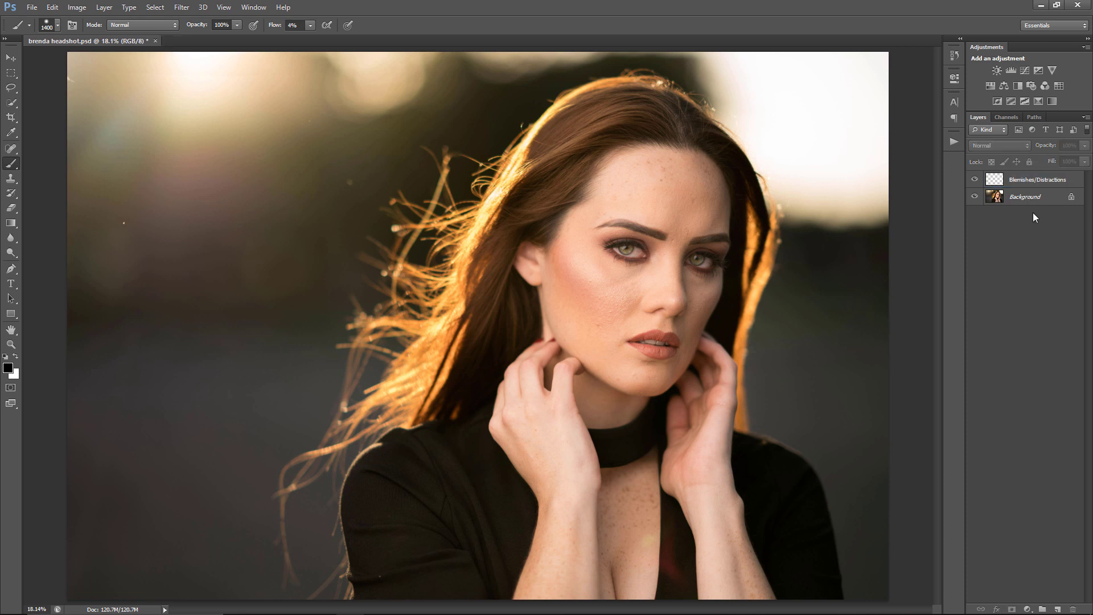
pyautogui.press('Return')
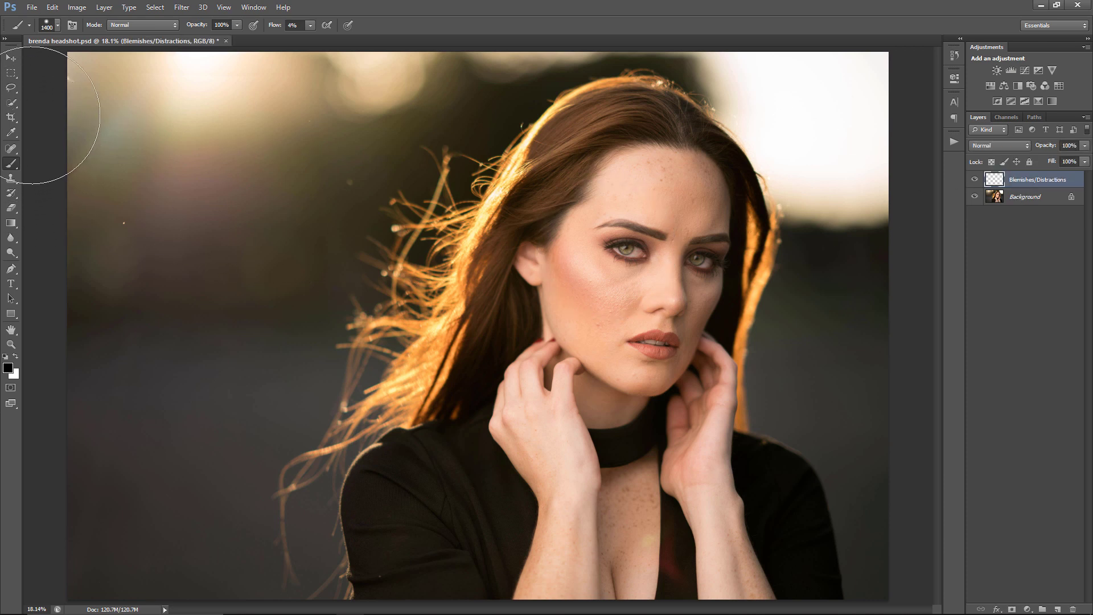
# Step: Select the Spot Healing Brush from the healing tools and zoom the photo to 50%
pyautogui.press('v')
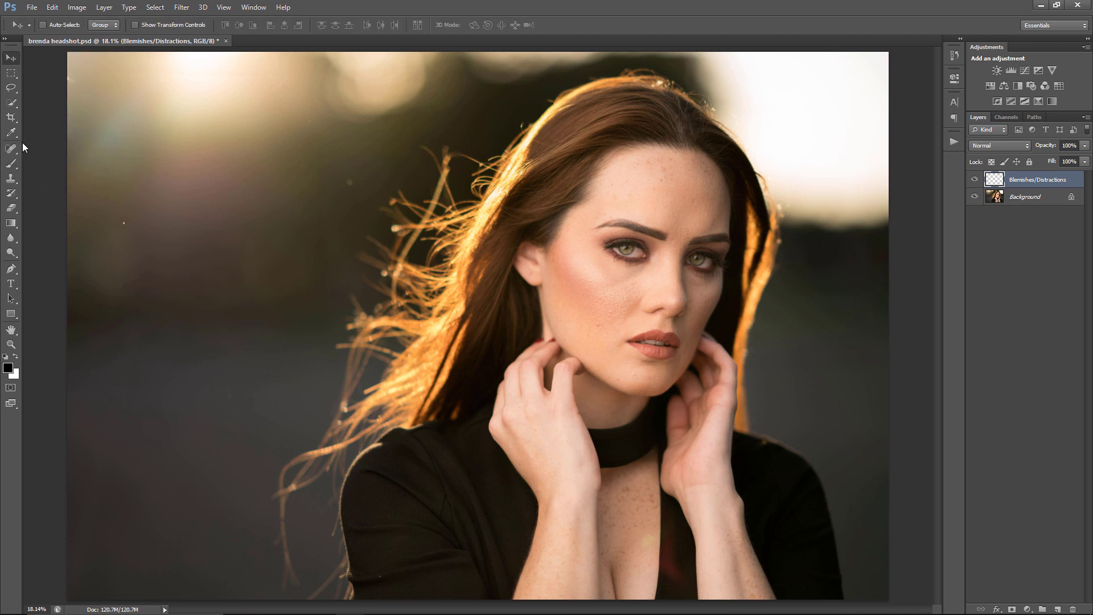
pyautogui.moveTo(12, 149); pyautogui.dragTo(40, 151)
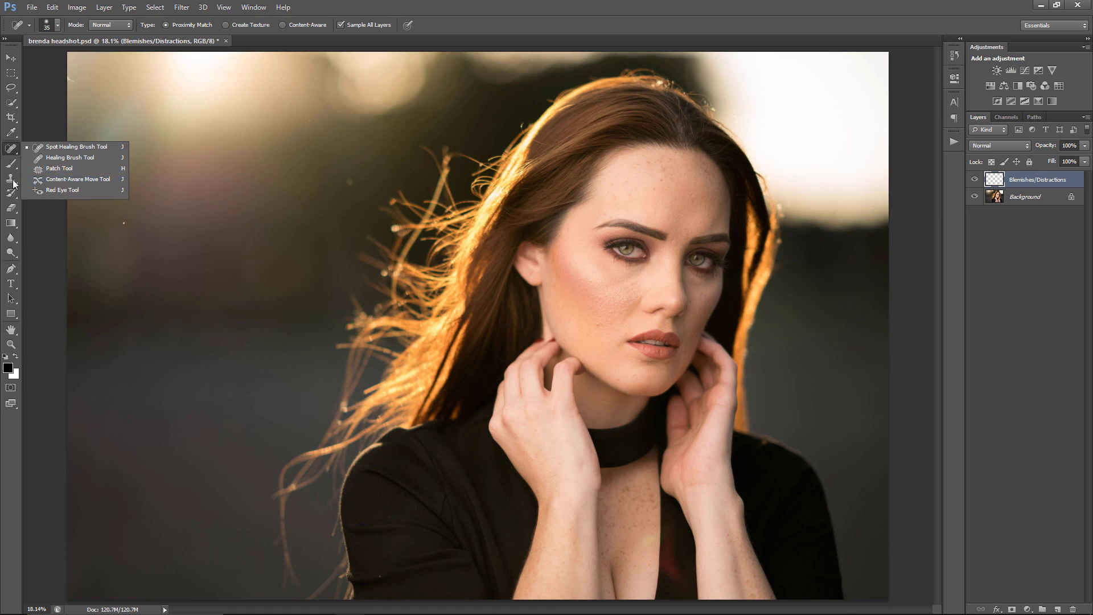
pyautogui.click(94, 148)
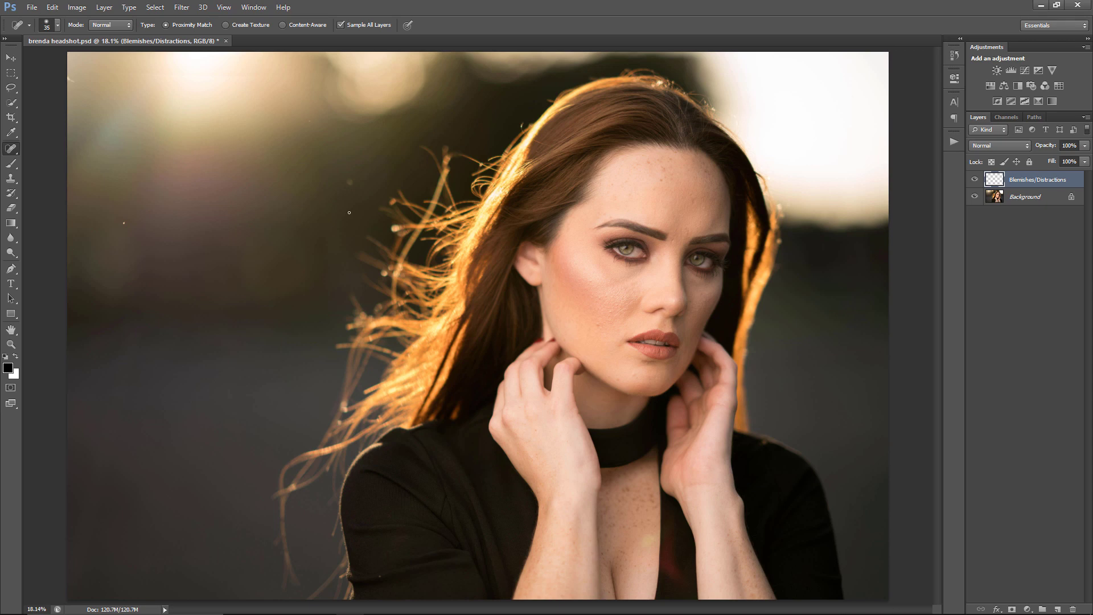
pyautogui.hotkey('ctrl', '+')
pyautogui.hotkey('ctrl', '+')
pyautogui.hotkey('ctrl', '+')
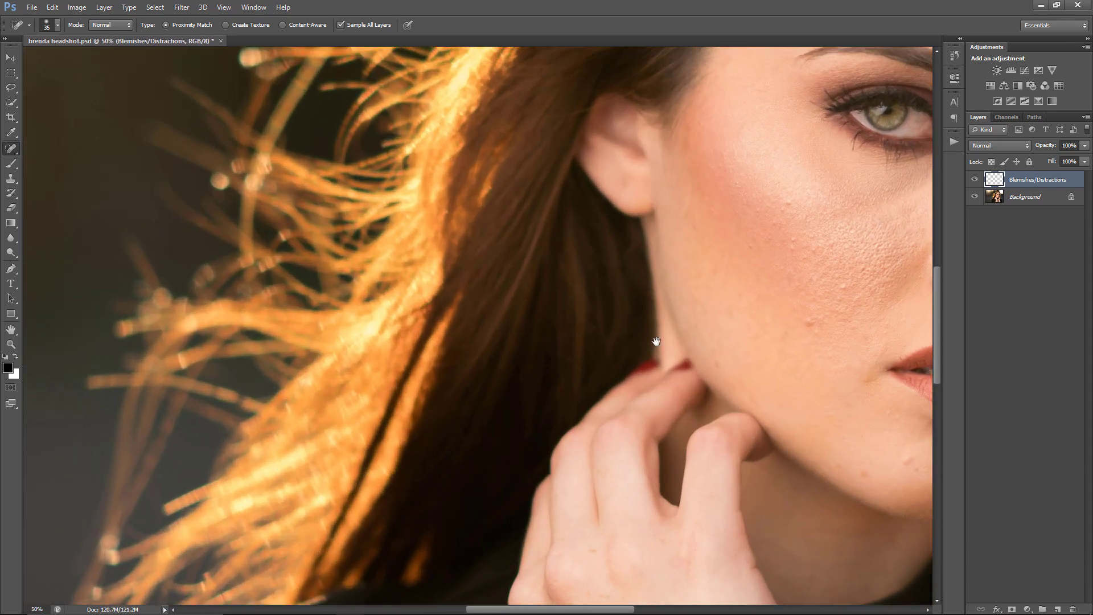
# Step: Pan to the left cheek and heal its dark blemish, spot clusters and a larger patch
pyautogui.moveTo(655, 342); pyautogui.dragTo(263, 397)
pyautogui.moveTo(423, 337)
pyautogui.mouseDown()
pyautogui.moveTo(385, 364)
pyautogui.moveTo(450, 346)
pyautogui.mouseUp()
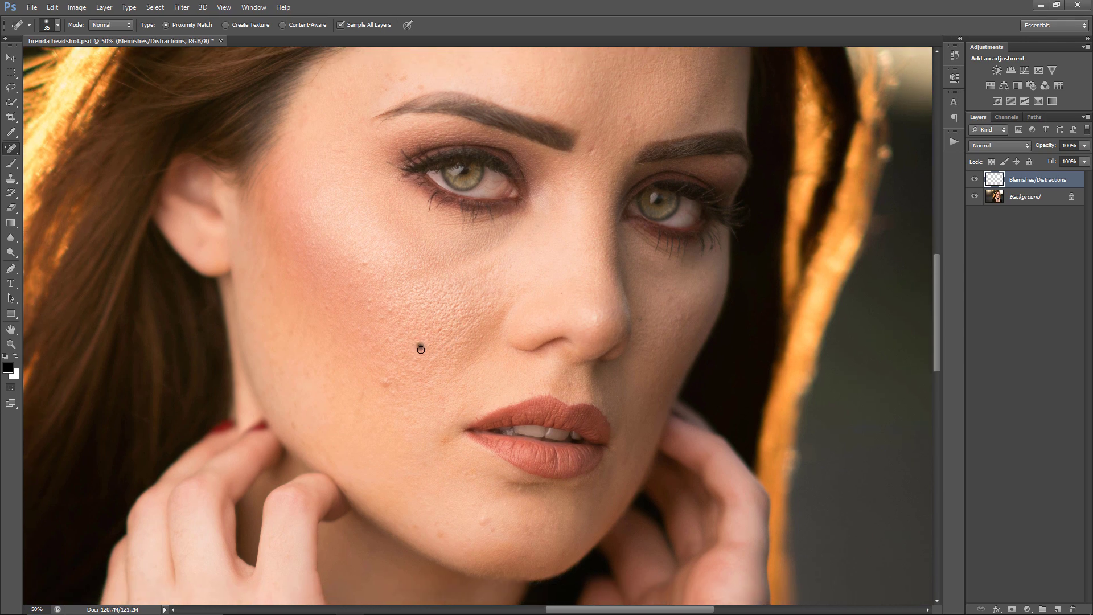
pyautogui.click(420, 348)
pyautogui.press(']')
pyautogui.click(390, 313)
pyautogui.moveTo(390, 297); pyautogui.dragTo(384, 297)
pyautogui.click(369, 305)
pyautogui.click(364, 261)
pyautogui.click(405, 303)
pyautogui.click(367, 265)
pyautogui.moveTo(389, 288); pyautogui.dragTo(374, 276)
pyautogui.click(354, 291)
pyautogui.press(']')
pyautogui.press(']')
pyautogui.press(']')
pyautogui.press(']')
pyautogui.press(']')
pyautogui.press(']')
pyautogui.press(']')
pyautogui.press(']')
pyautogui.press(']')
pyautogui.press(']')
pyautogui.click(463, 322)
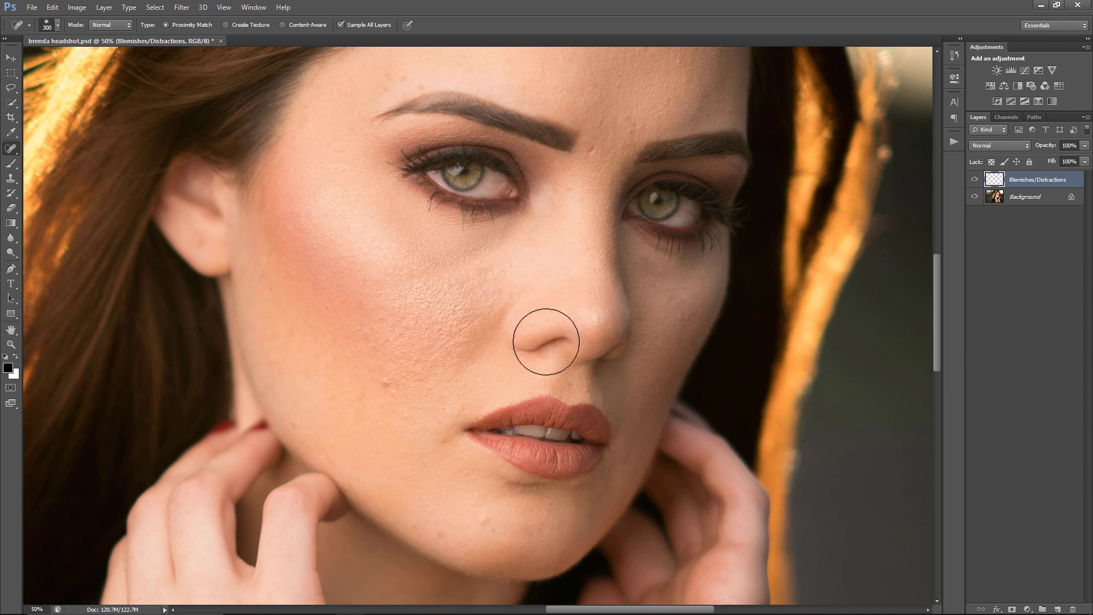
# Step: With a much smaller brush, heal the remaining small spots on the cheek
pyautogui.press('[')
pyautogui.press('[')
pyautogui.press('[')
pyautogui.press('[')
pyautogui.press('[')
pyautogui.press('[')
pyautogui.press('[')
pyautogui.press('[')
pyautogui.press('[')
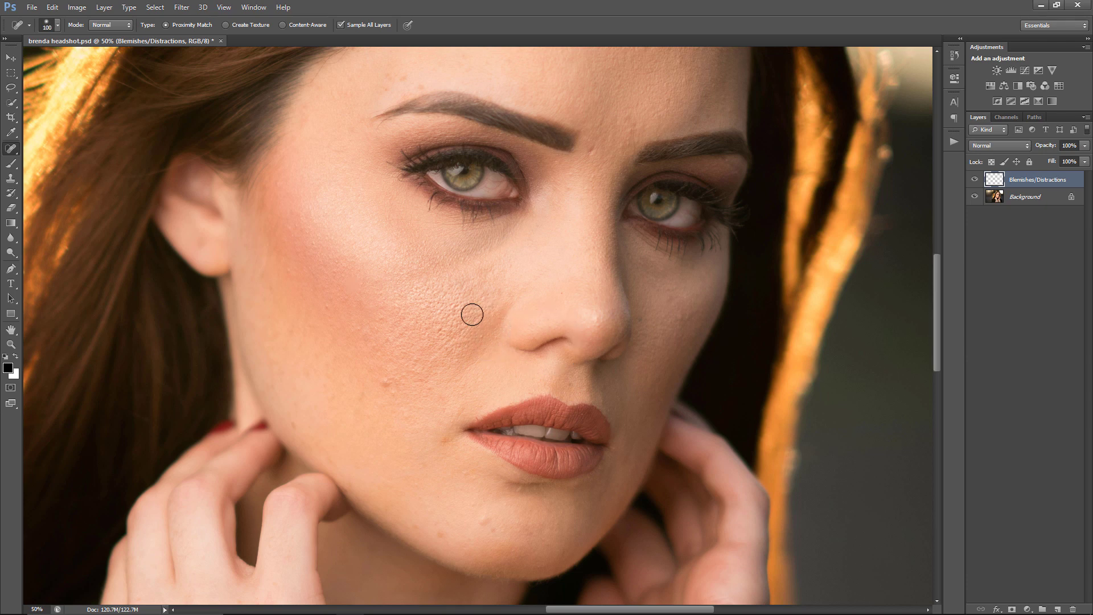
pyautogui.press('[')
pyautogui.press('[')
pyautogui.press('[')
pyautogui.click(363, 302)
pyautogui.click(363, 281)
pyautogui.click(354, 283)
pyautogui.click(382, 295)
pyautogui.moveTo(381, 298)
pyautogui.mouseDown()
pyautogui.moveTo(379, 322)
pyautogui.moveTo(381, 273)
pyautogui.moveTo(385, 306)
pyautogui.mouseUp()
pyautogui.scroll(-1, 391, 322)
pyautogui.press(']')
pyautogui.click(369, 296)
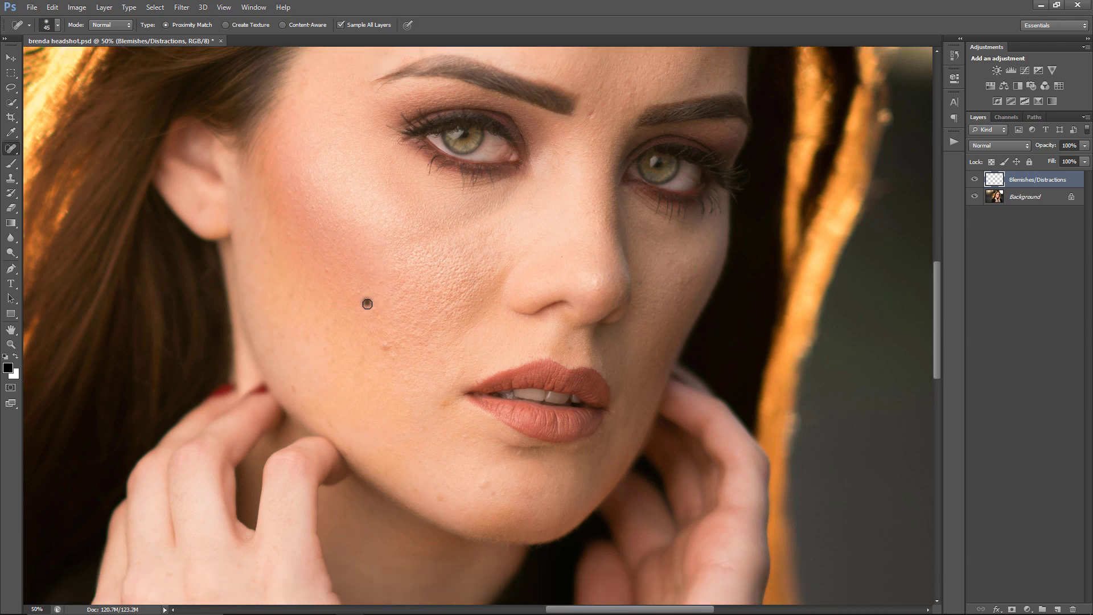
pyautogui.scroll(1, 406, 314)
pyautogui.press('[')
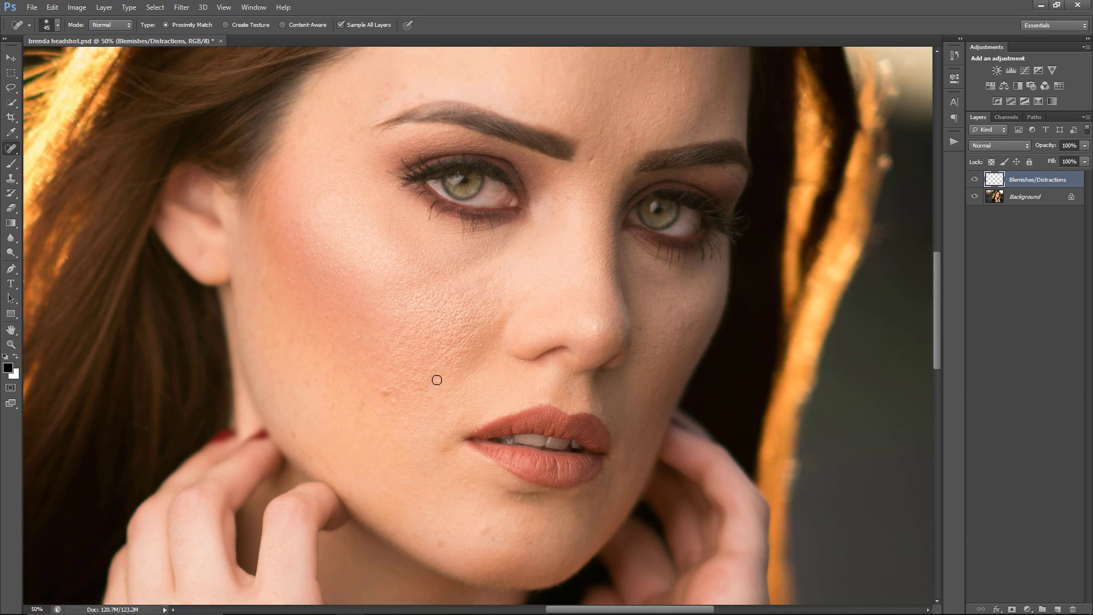
pyautogui.scroll(-2, 450, 432)
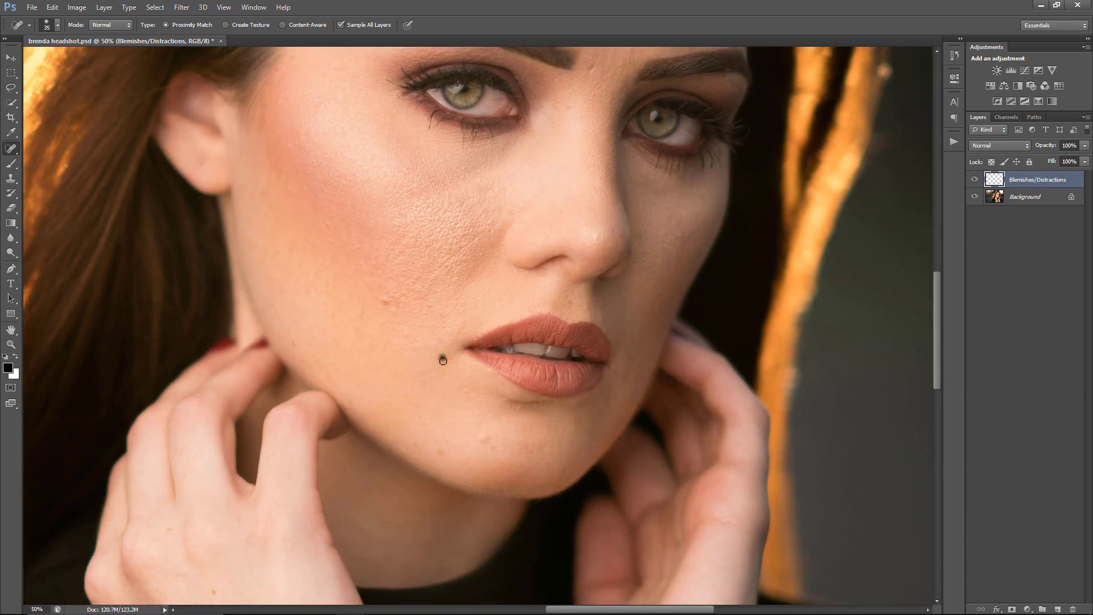
# Step: Heal the mole beside the lip corner and the spots on the lower cheek above it
pyautogui.click(443, 359)
pyautogui.click(442, 316)
pyautogui.click(430, 304)
pyautogui.click(412, 288)
pyautogui.click(422, 290)
pyautogui.click(400, 271)
# Step: Heal the blemishes on and around the chin and along the jaw
pyautogui.click(484, 438)
pyautogui.press(']')
pyautogui.click(470, 423)
pyautogui.click(466, 389)
pyautogui.moveTo(446, 395); pyautogui.dragTo(454, 392)
pyautogui.click(426, 380)
pyautogui.click(436, 374)
pyautogui.click(416, 380)
pyautogui.click(409, 388)
pyautogui.click(420, 407)
pyautogui.click(412, 399)
# Step: Heal the dark mole and the many surrounding spots on the right-hand cheek
pyautogui.scroll(4, 573, 419)
pyautogui.press(']')
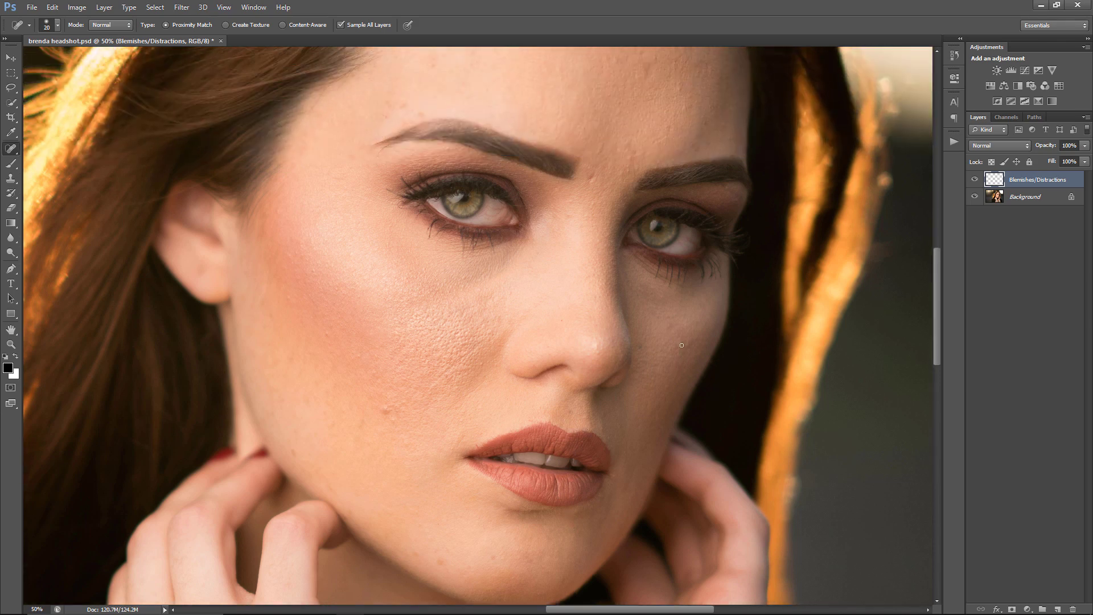
pyautogui.click(679, 345)
pyautogui.click(668, 342)
pyautogui.press(']')
pyautogui.click(654, 318)
pyautogui.click(658, 315)
pyautogui.click(655, 304)
pyautogui.click(695, 337)
pyautogui.click(674, 338)
pyautogui.click(697, 337)
pyautogui.click(699, 323)
pyautogui.click(666, 371)
pyautogui.click(668, 357)
pyautogui.click(657, 351)
pyautogui.click(670, 370)
pyautogui.click(682, 354)
pyautogui.click(679, 330)
pyautogui.click(681, 352)
# Step: Heal the spots and the mole on the left-hand cheek
pyautogui.scroll(2, 659, 300)
pyautogui.press(']')
pyautogui.click(480, 366)
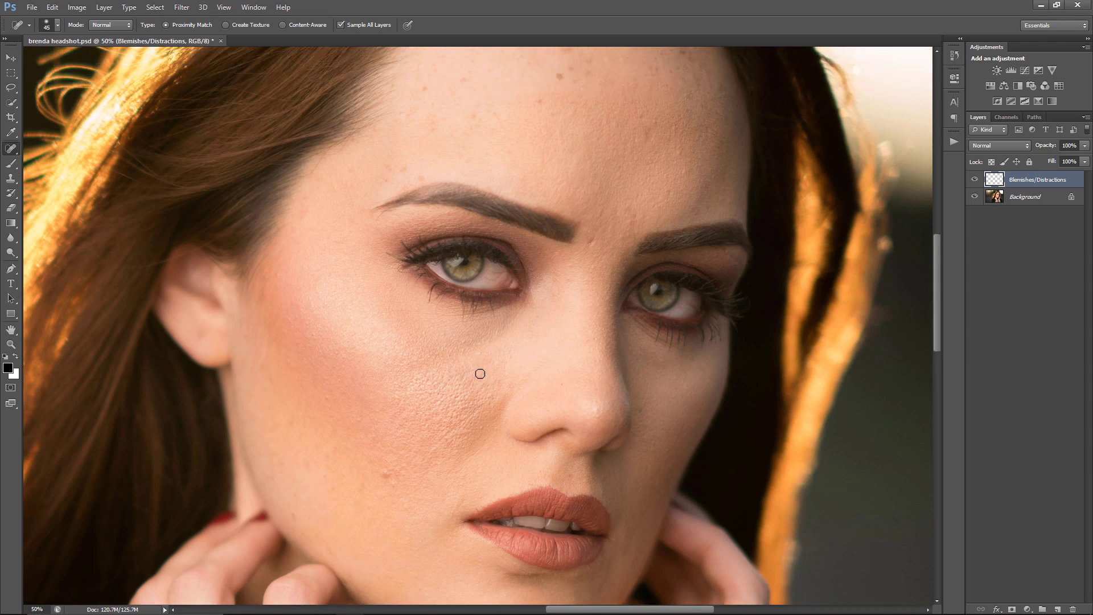
pyautogui.click(463, 371)
pyautogui.click(456, 376)
pyautogui.click(472, 369)
pyautogui.press('[')
pyautogui.press('[')
pyautogui.press(']')
pyautogui.click(472, 392)
pyautogui.click(483, 376)
pyautogui.press(']')
pyautogui.scroll(5, 471, 378)
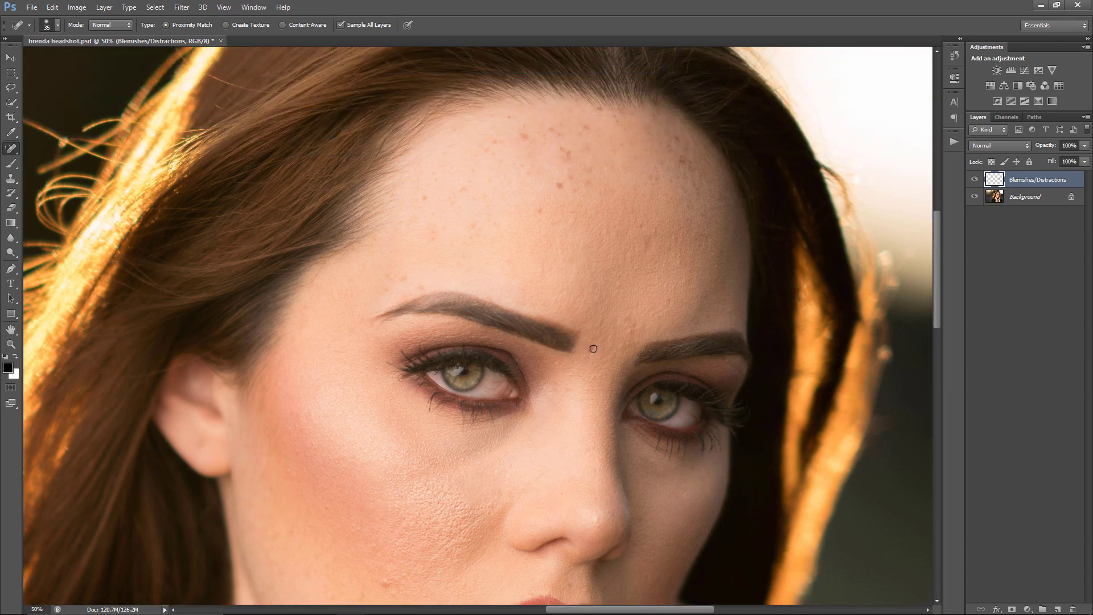
# Step: Heal the spots between the eyebrows and one on the forehead
pyautogui.click(594, 349)
pyautogui.click(591, 332)
pyautogui.click(603, 295)
pyautogui.click(596, 302)
pyautogui.click(590, 287)
pyautogui.scroll(2, 607, 272)
pyautogui.click(647, 295)
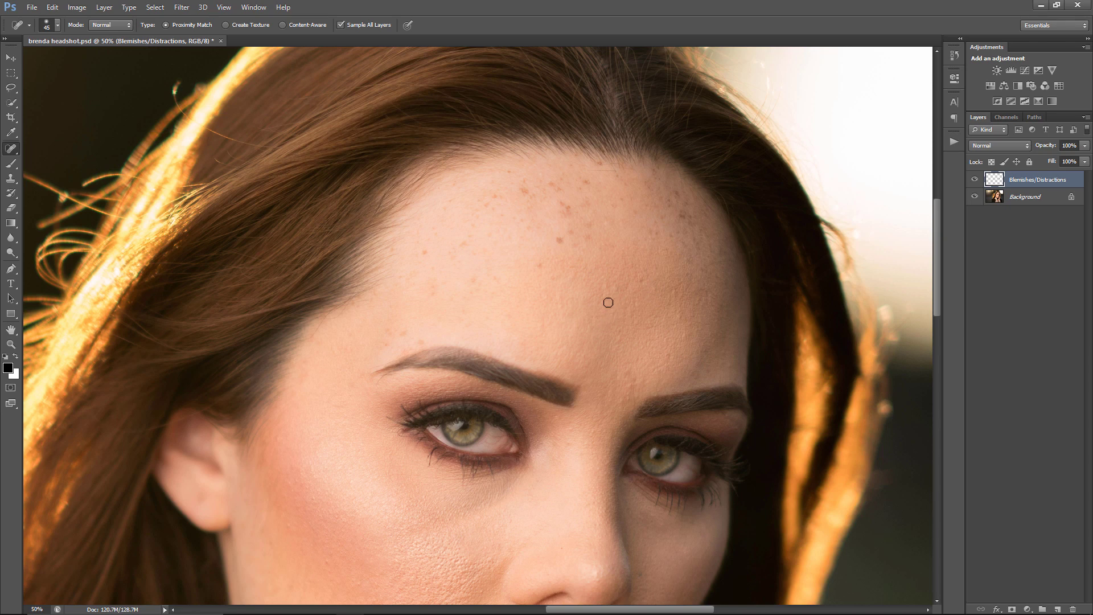
# Step: Heal the remaining forehead spots and the streak between the brows with a smaller brush
pyautogui.scroll(-2, 614, 328)
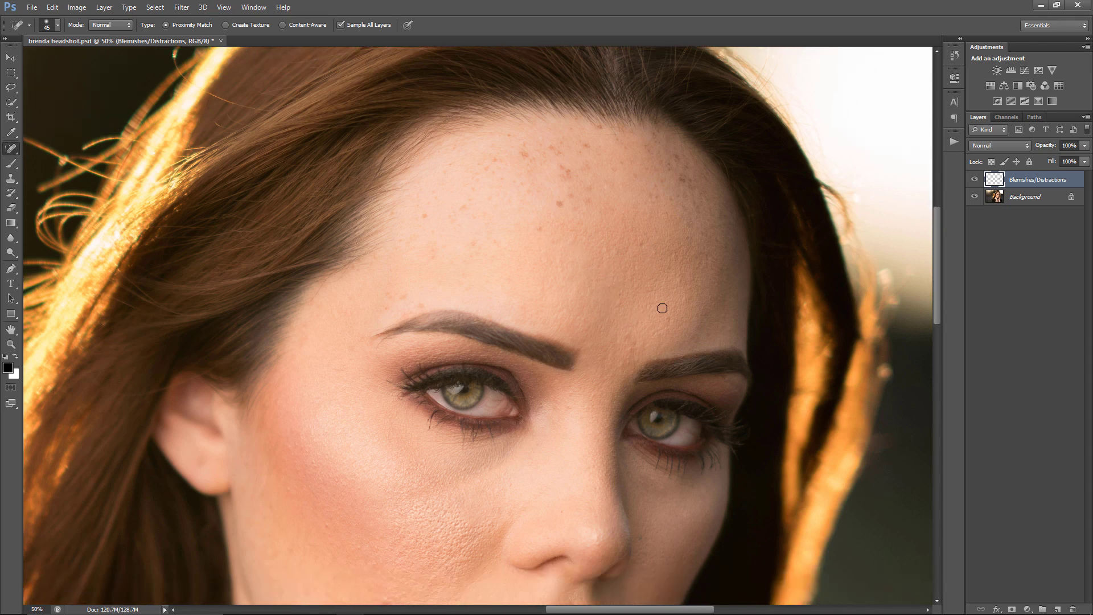
pyautogui.scroll(-1, 662, 308)
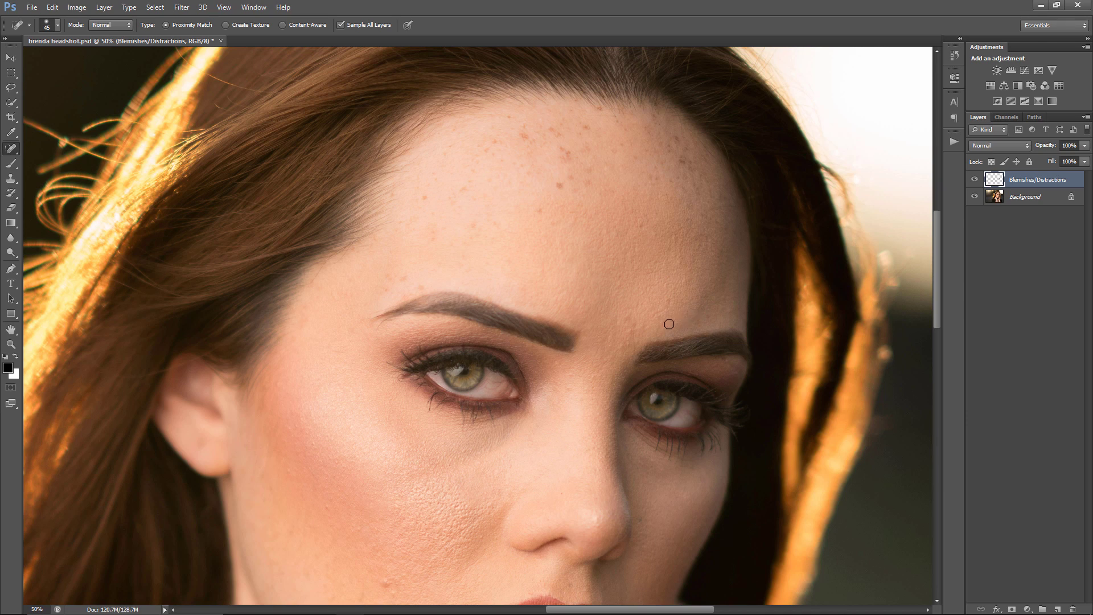
pyautogui.click(630, 322)
pyautogui.click(637, 304)
pyautogui.click(617, 259)
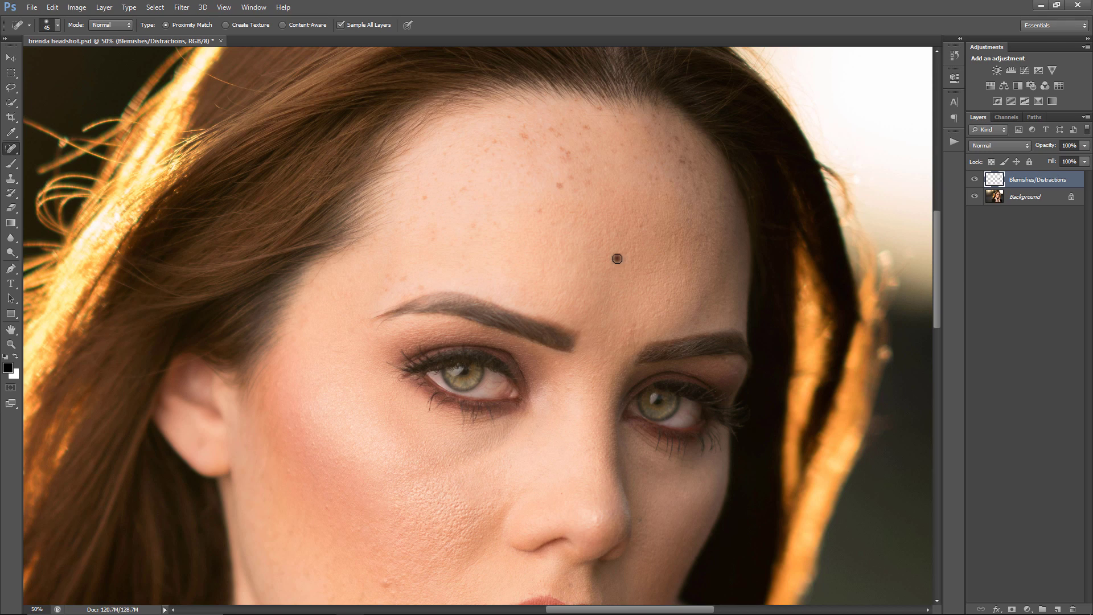
pyautogui.click(680, 262)
pyautogui.click(680, 285)
pyautogui.click(663, 311)
pyautogui.click(652, 290)
pyautogui.press('[')
pyautogui.click(630, 317)
pyautogui.click(641, 323)
pyautogui.moveTo(610, 333); pyautogui.dragTo(609, 339)
# Step: With a larger brush, heal a cluster of six spots on the cheek
pyautogui.scroll(-2, 488, 274)
pyautogui.scroll(-3, 492, 275)
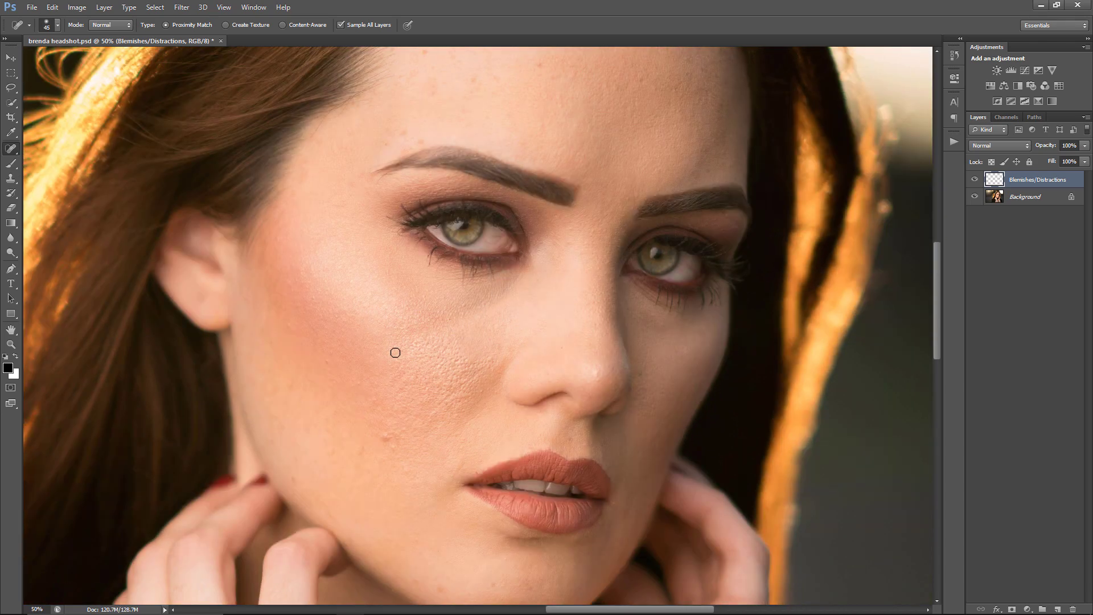
pyautogui.press(']')
pyautogui.click(415, 325)
pyautogui.click(400, 322)
pyautogui.click(407, 325)
pyautogui.click(396, 316)
pyautogui.click(416, 317)
pyautogui.click(404, 312)
# Step: Heal two more spots lower on the cheek, then zoom out to see the whole face
pyautogui.scroll(-2, 479, 328)
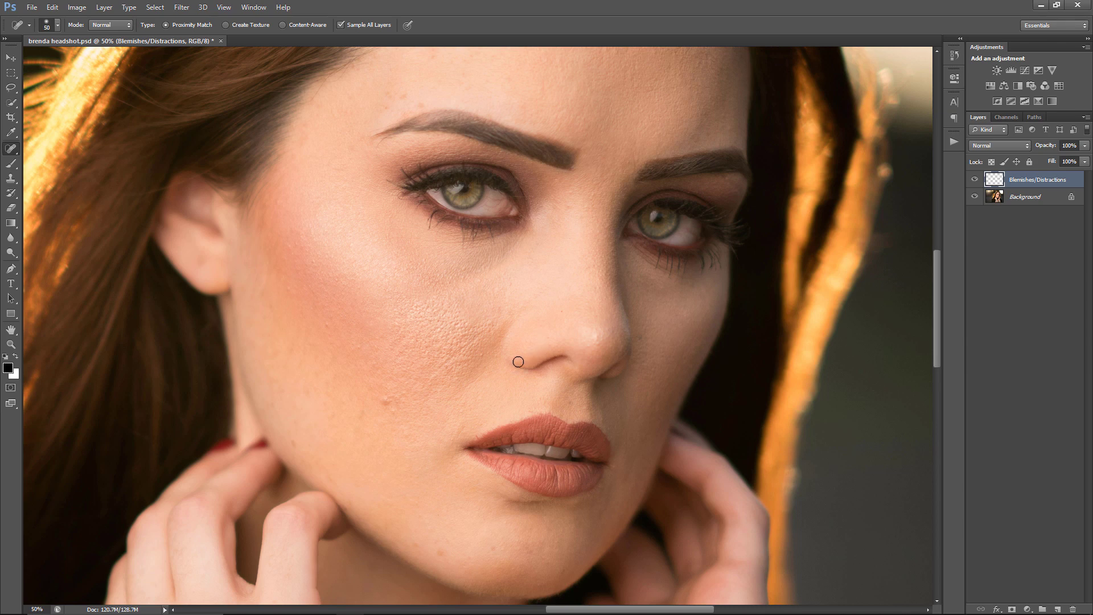
pyautogui.click(459, 361)
pyautogui.press('[')
pyautogui.click(461, 359)
pyautogui.scroll(2, 511, 344)
pyautogui.scroll(-2, 512, 344)
pyautogui.scroll(-11, 516, 343)
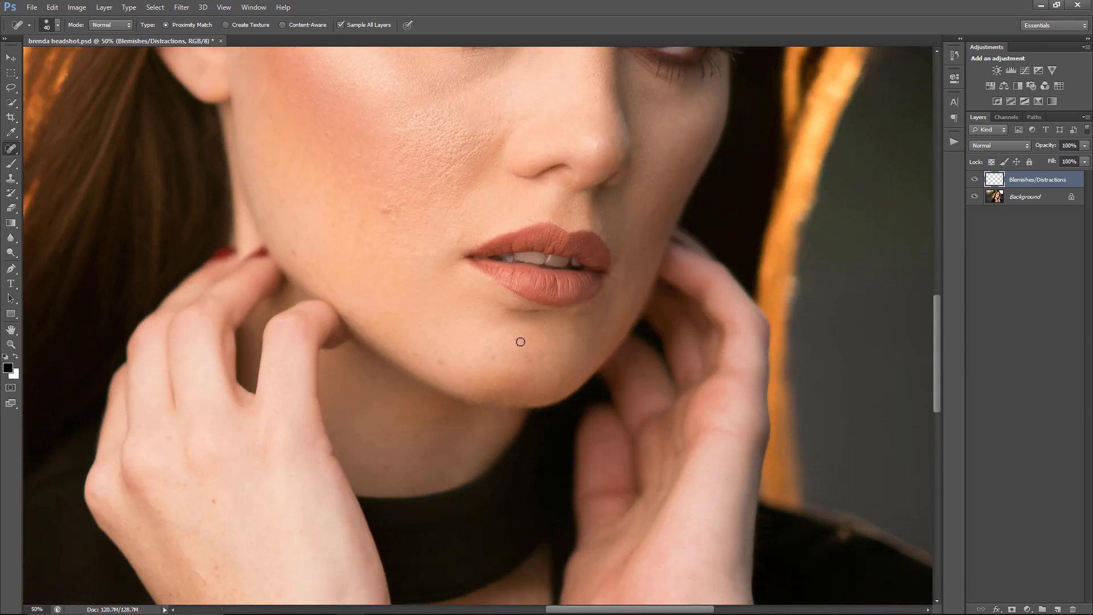
pyautogui.scroll(-6, 521, 342)
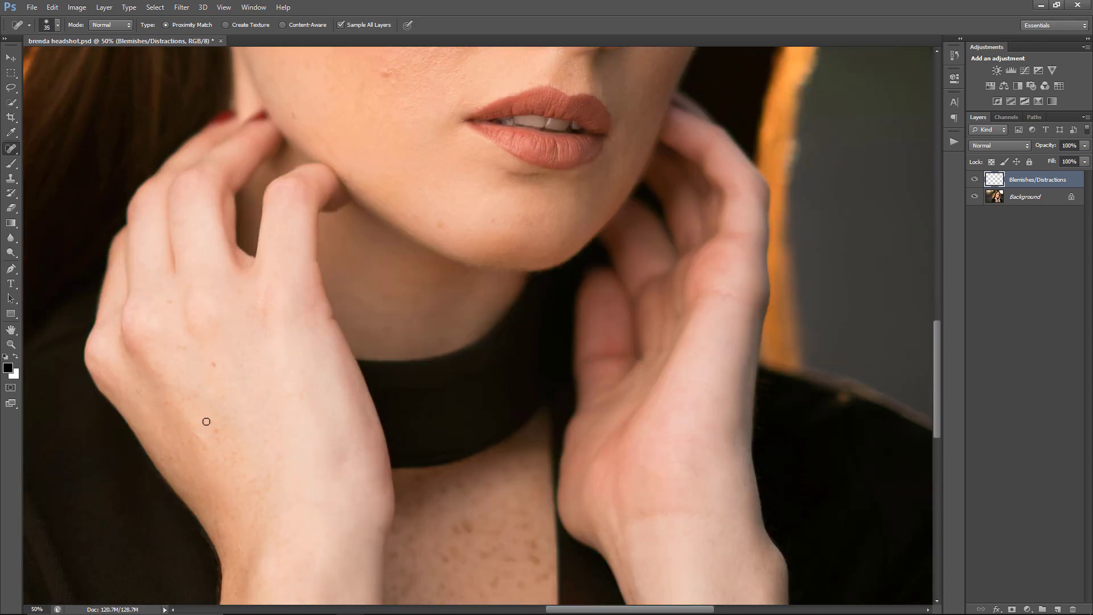
pyautogui.scroll(20, 539, 381)
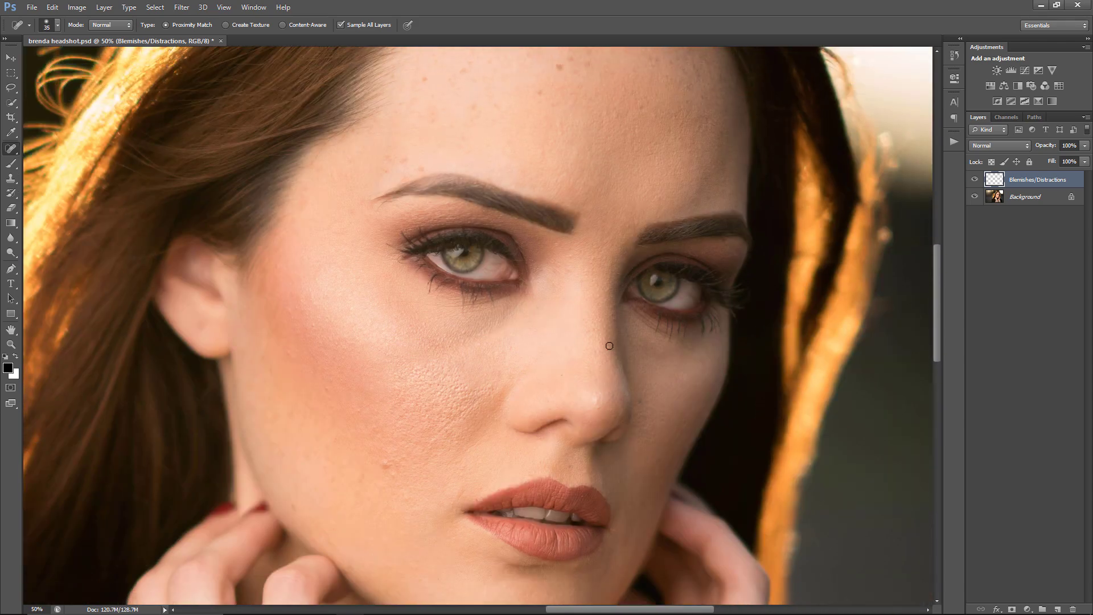
pyautogui.scroll(-3, 609, 346)
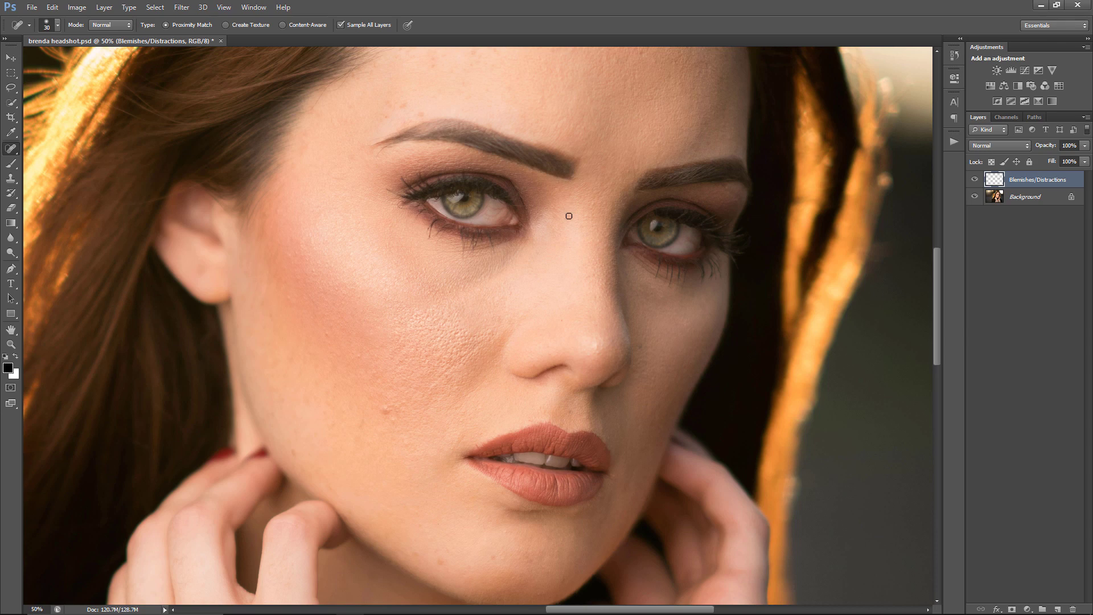
pyautogui.hotkey('ctrl', '-')
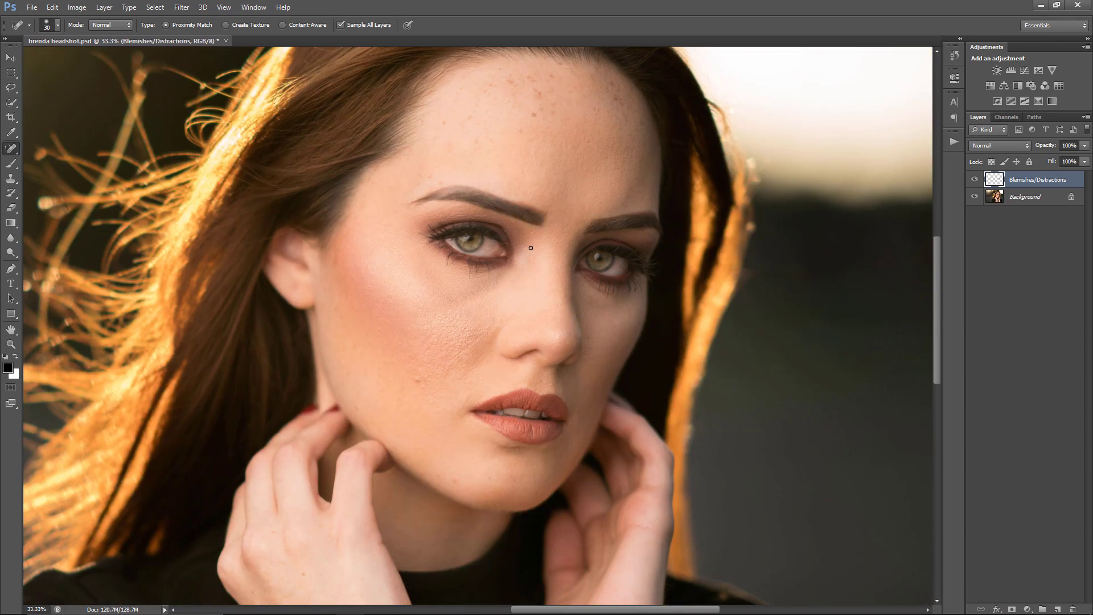
# Step: Toggle the Blemishes/Distractions layer to compare before and after, leave it visible, and pick the Eraser
pyautogui.click(980, 180)
pyautogui.click(980, 180)
pyautogui.click(979, 180)
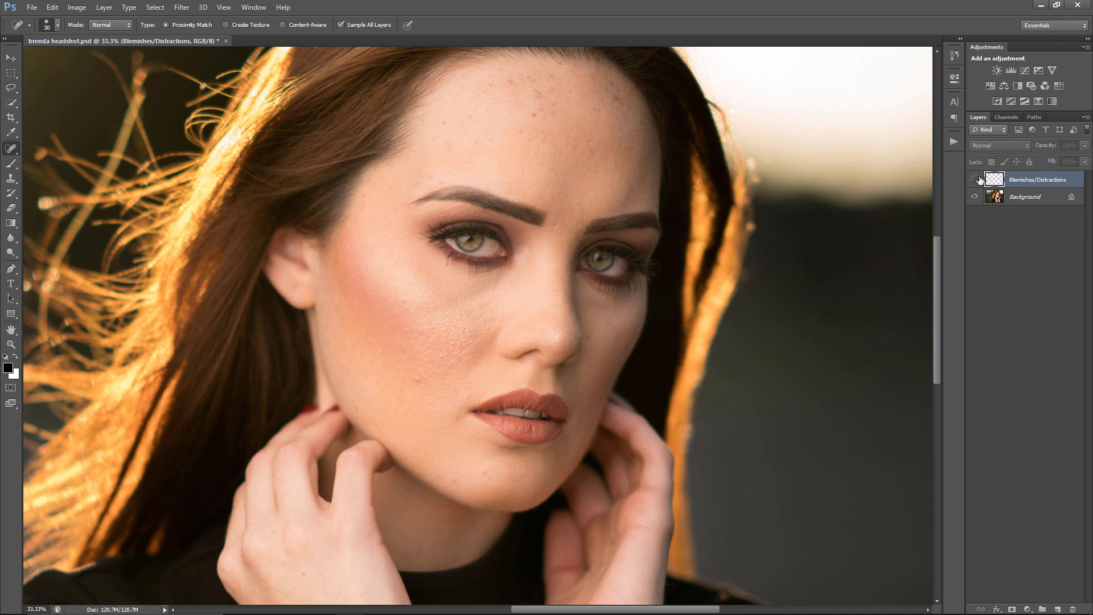
pyautogui.click(979, 180)
pyautogui.click(980, 180)
pyautogui.hotkey('ctrl', '+')
pyautogui.hotkey('ctrl', '+')
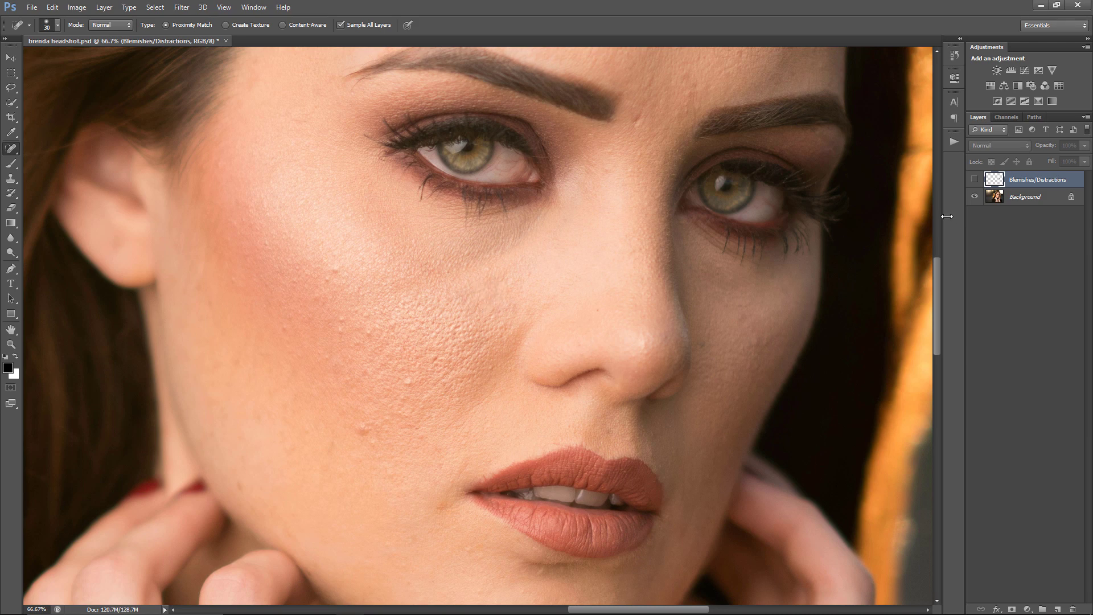
pyautogui.click(975, 181)
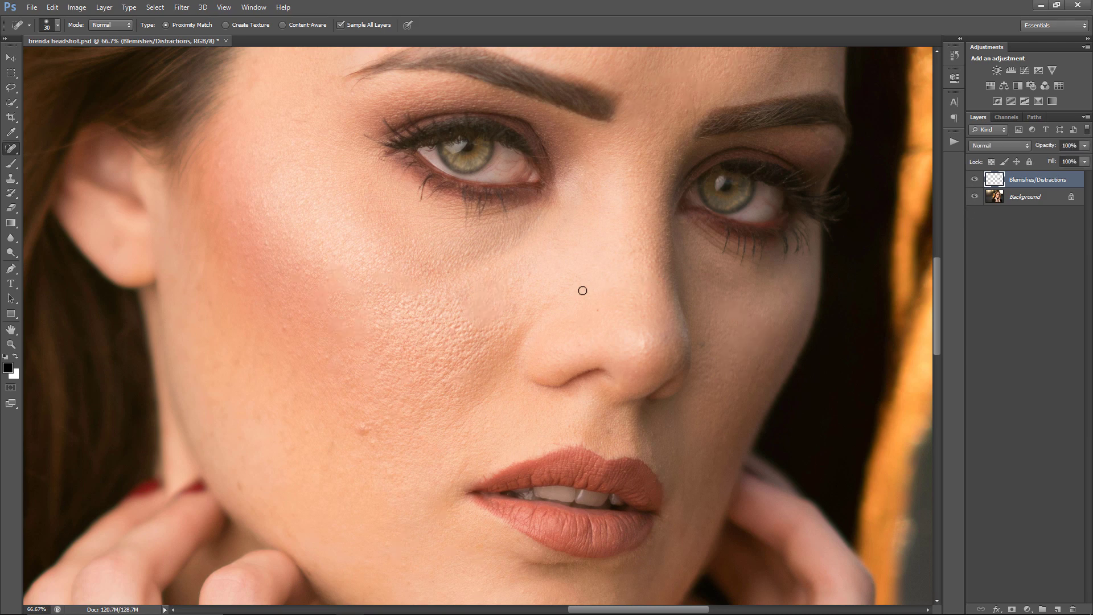
pyautogui.press('e')
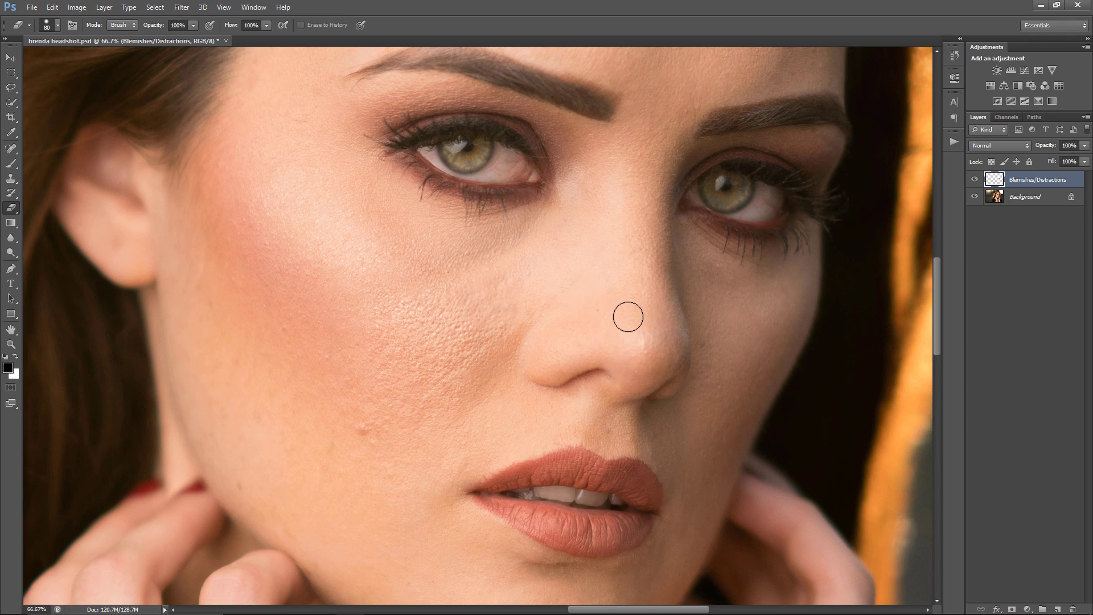
pyautogui.scroll(1, 628, 318)
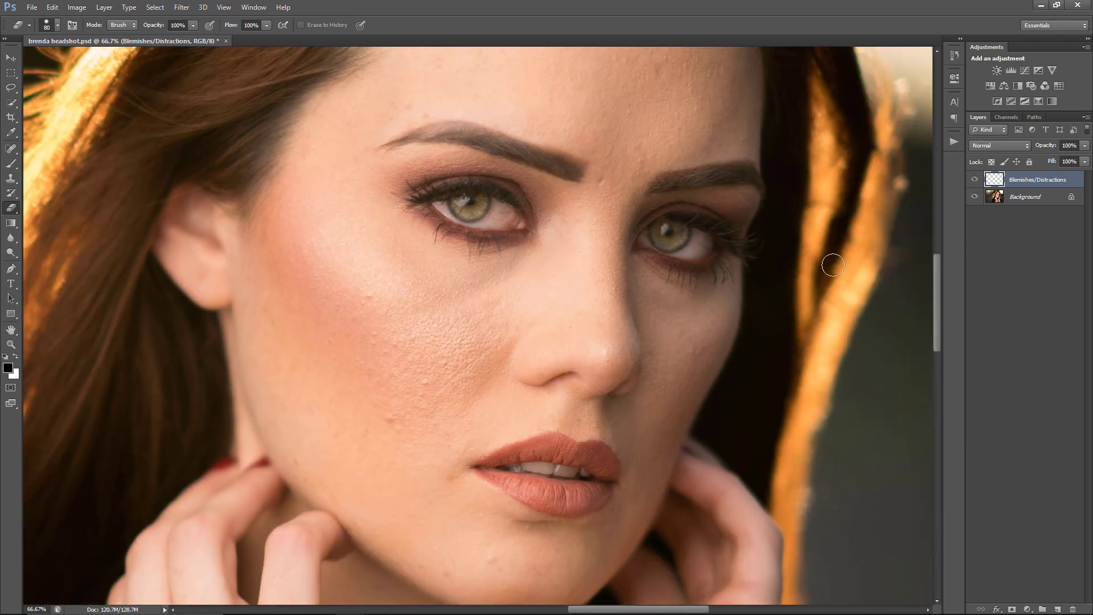
pyautogui.hotkey('ctrl', '-')
pyautogui.hotkey('ctrl', '-')
pyautogui.click(972, 182)
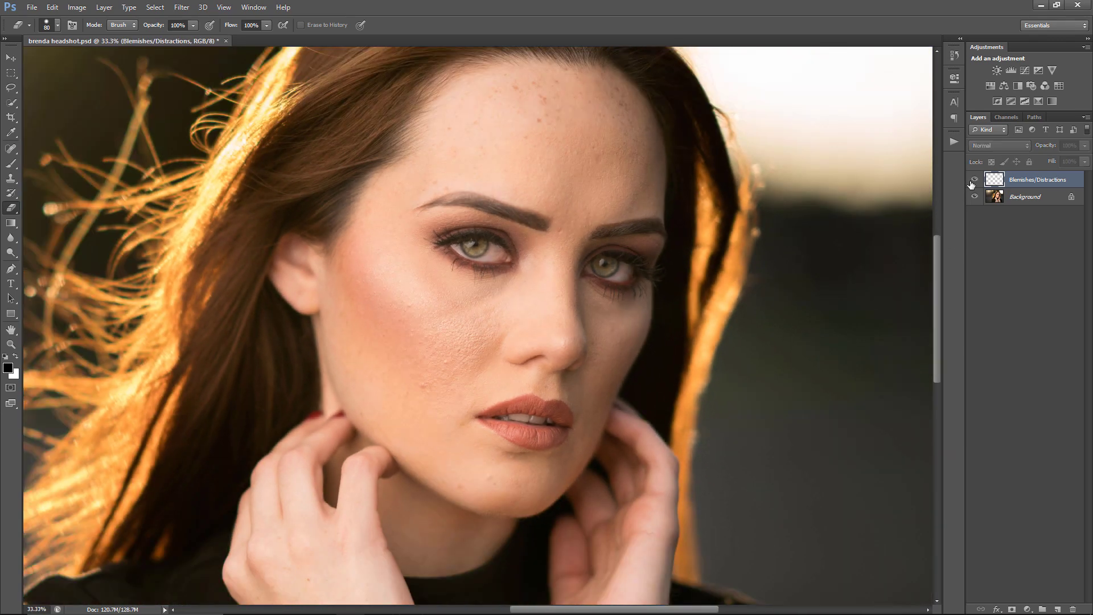
pyautogui.click(971, 182)
pyautogui.click(972, 182)
pyautogui.click(971, 181)
pyautogui.click(972, 181)
pyautogui.click(975, 179)
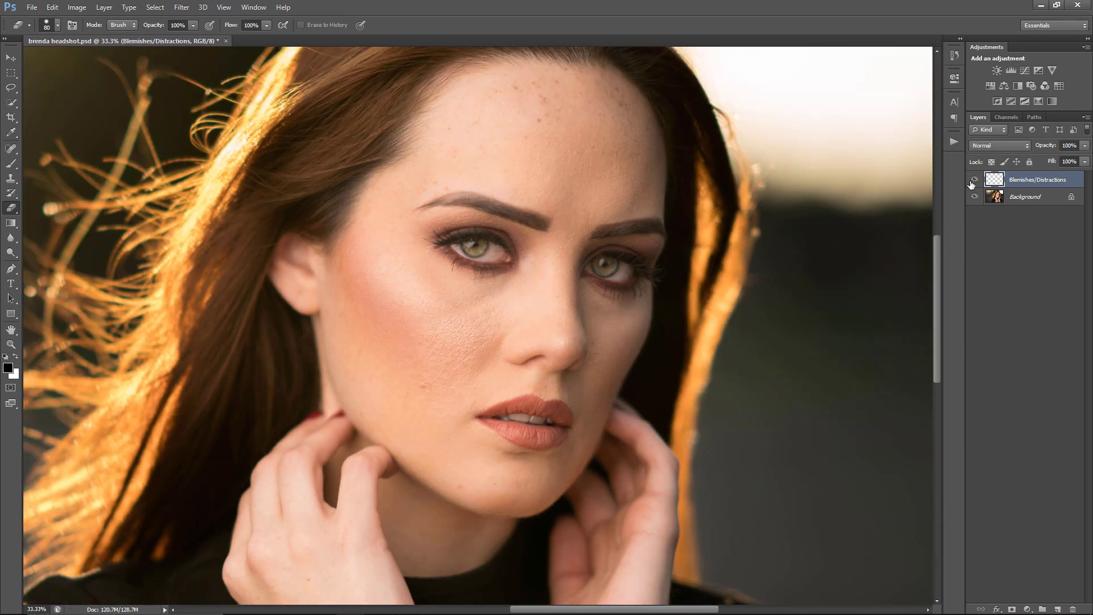
pyautogui.hotkey('ctrl', '-')
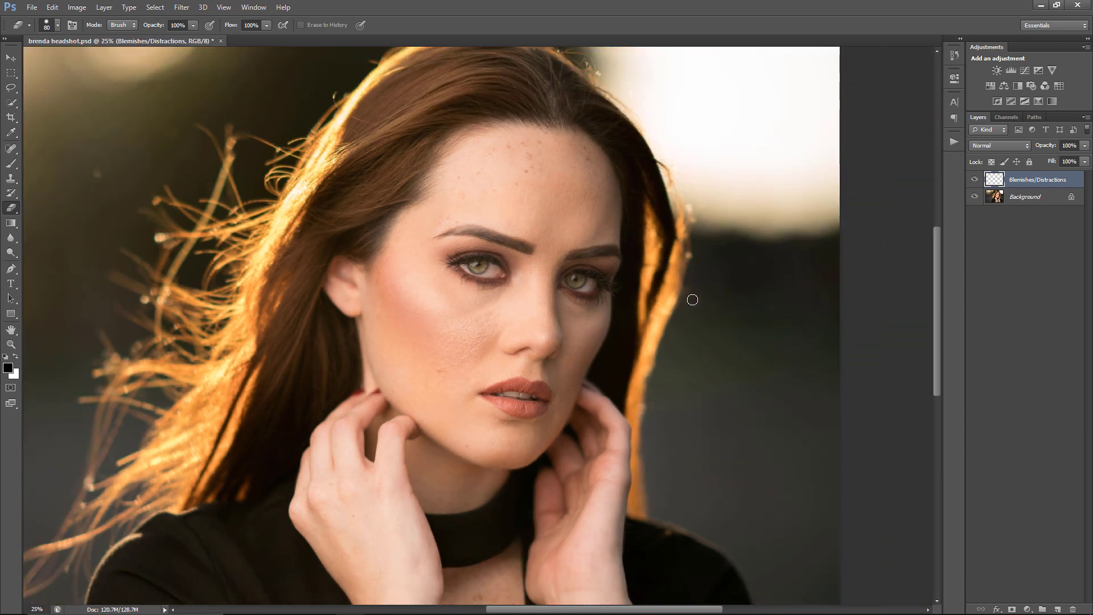
pyautogui.hotkey('ctrl', '-')
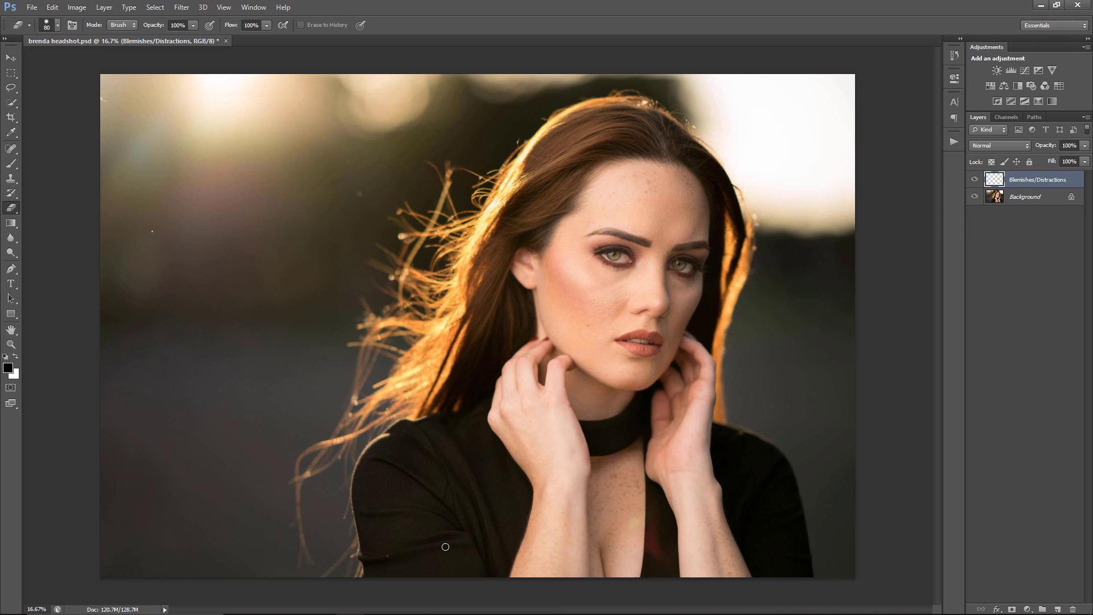
# Step: Spot-heal the faint spots in the upper-left background with a size 70 brush
pyautogui.hotkey('ctrl', '+')
pyautogui.hotkey('ctrl', '+')
pyautogui.hotkey('ctrl', '+')
pyautogui.moveTo(266, 113); pyautogui.dragTo(383, 249)
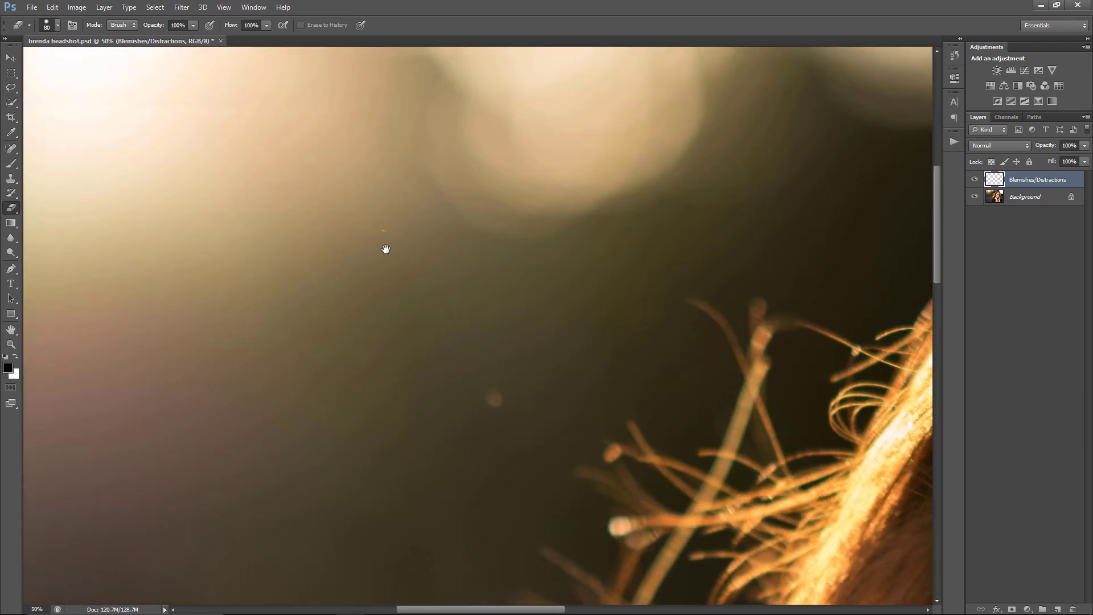
pyautogui.moveTo(438, 300); pyautogui.dragTo(470, 304)
pyautogui.press('j')
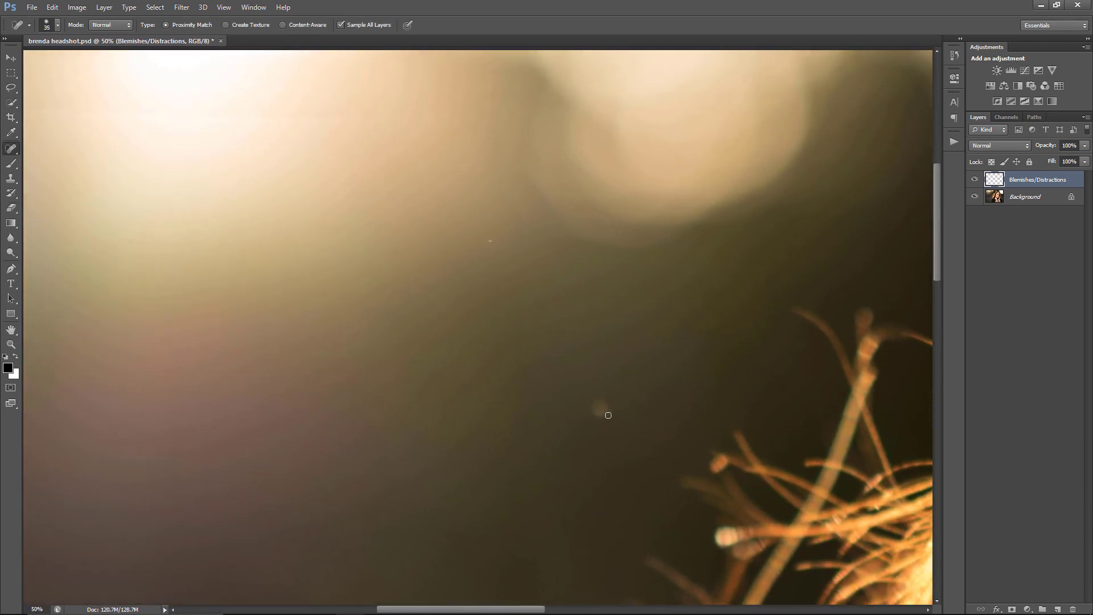
pyautogui.press(']')
pyautogui.press(']')
pyautogui.press(']')
pyautogui.click(601, 411)
pyautogui.click(600, 406)
pyautogui.click(599, 402)
pyautogui.moveTo(604, 409)
pyautogui.mouseDown()
pyautogui.moveTo(591, 417)
pyautogui.moveTo(600, 404)
pyautogui.mouseUp()
# Step: Heal the remaining dark specks, bright spot and streak along the image's left edge
pyautogui.moveTo(485, 235); pyautogui.dragTo(501, 270)
pyautogui.moveTo(432, 344); pyautogui.dragTo(603, 353)
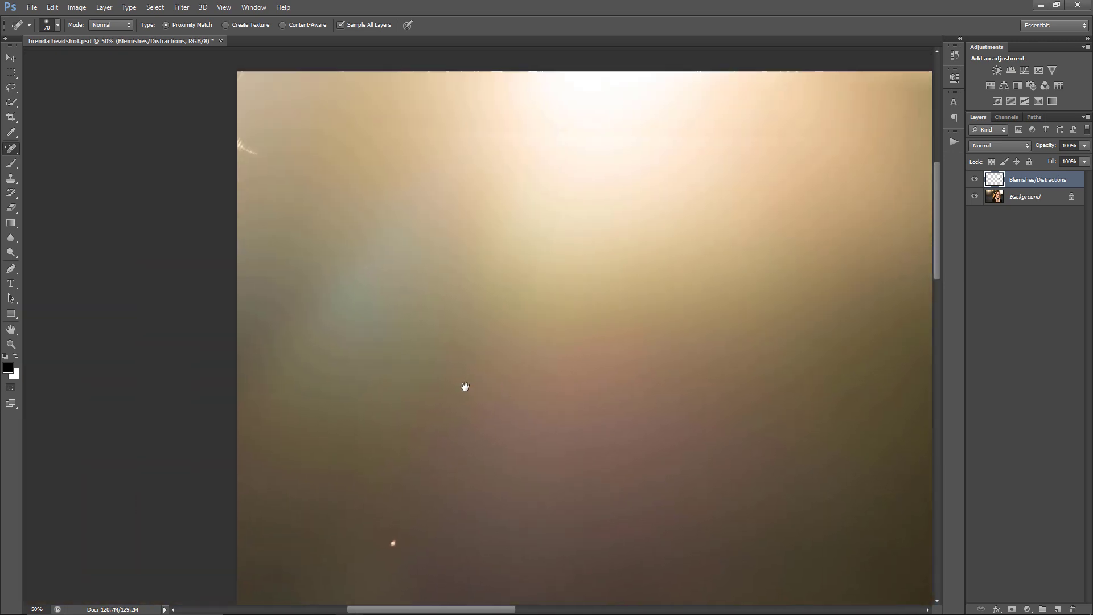
pyautogui.moveTo(465, 386); pyautogui.dragTo(501, 342)
pyautogui.click(500, 444)
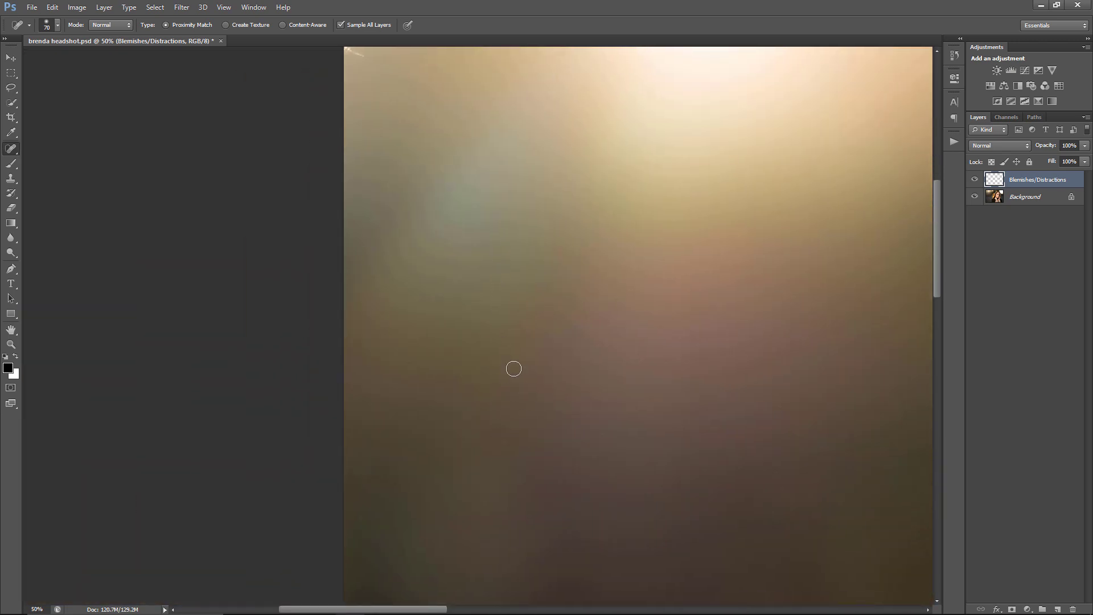
pyautogui.moveTo(476, 268); pyautogui.dragTo(482, 401)
pyautogui.moveTo(399, 225)
pyautogui.mouseDown()
pyautogui.moveTo(400, 268)
pyautogui.moveTo(324, 232)
pyautogui.moveTo(361, 234)
pyautogui.mouseUp()
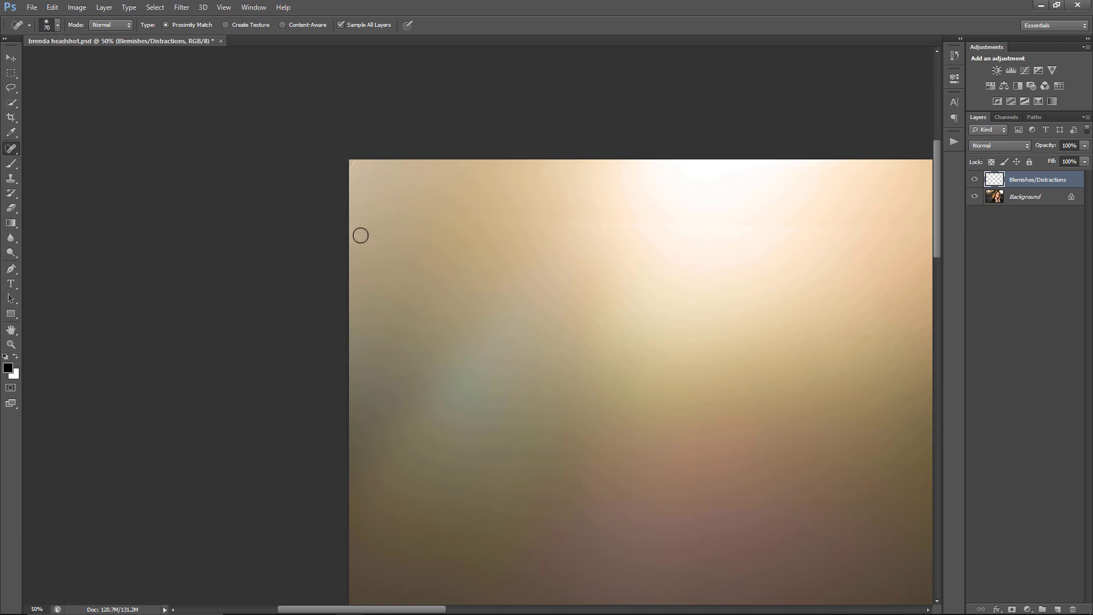
pyautogui.click(480, 358)
pyautogui.moveTo(672, 414); pyautogui.dragTo(568, 311)
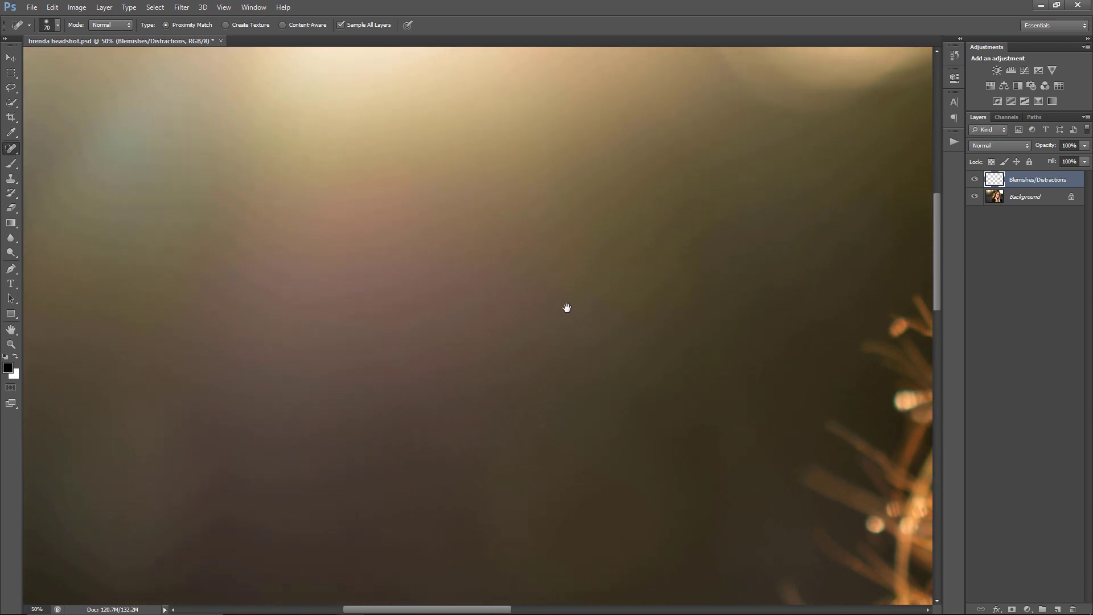
pyautogui.moveTo(550, 333); pyautogui.dragTo(617, 355)
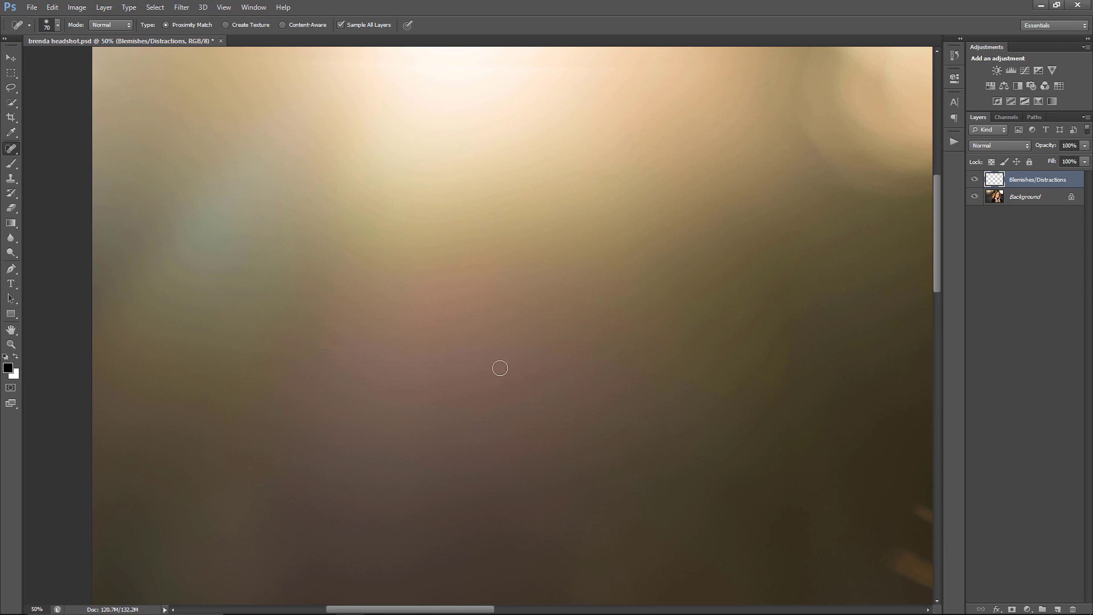
# Step: Zoom in to check for leftover specks, then frame the flyaway hair strands
pyautogui.hotkey('ctrl', '+')
pyautogui.hotkey('ctrl', '+')
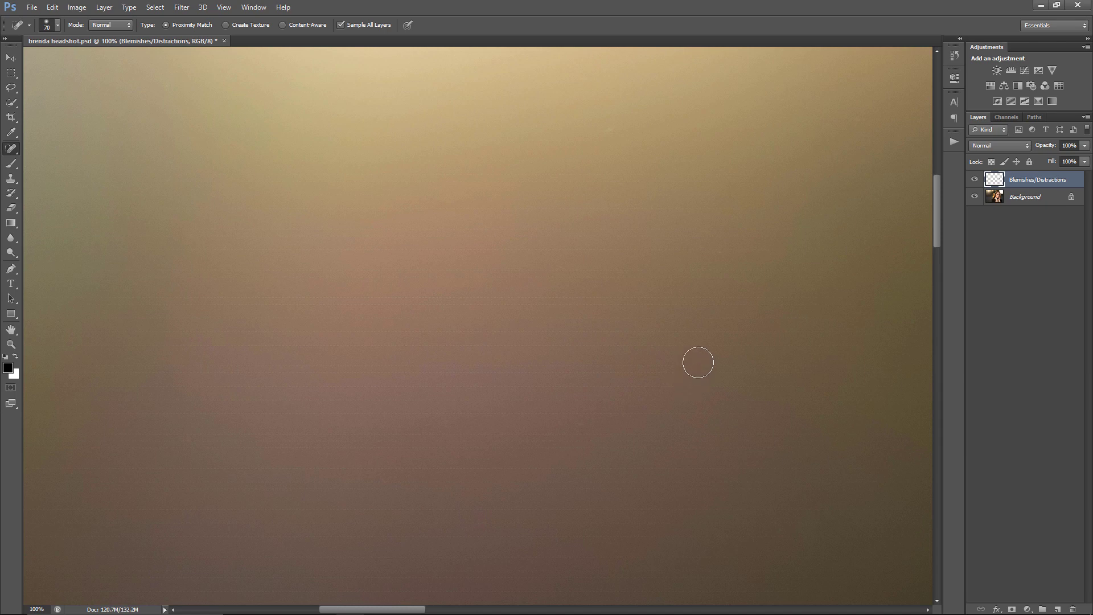
pyautogui.hotkey('ctrl', '0')
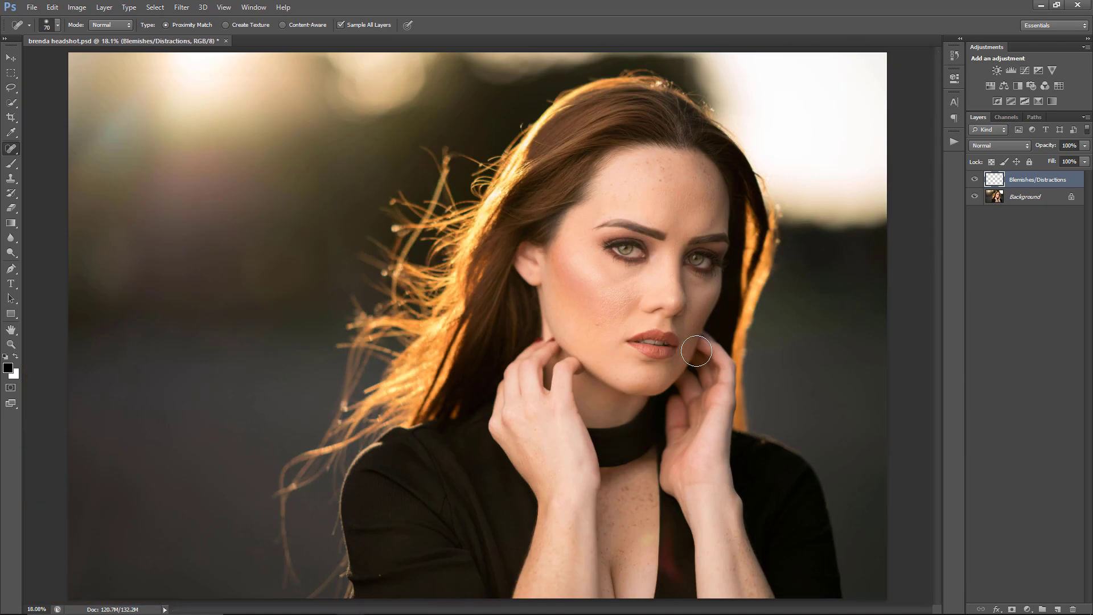
pyautogui.hotkey('ctrl', '+')
pyautogui.scroll(5, 696, 351)
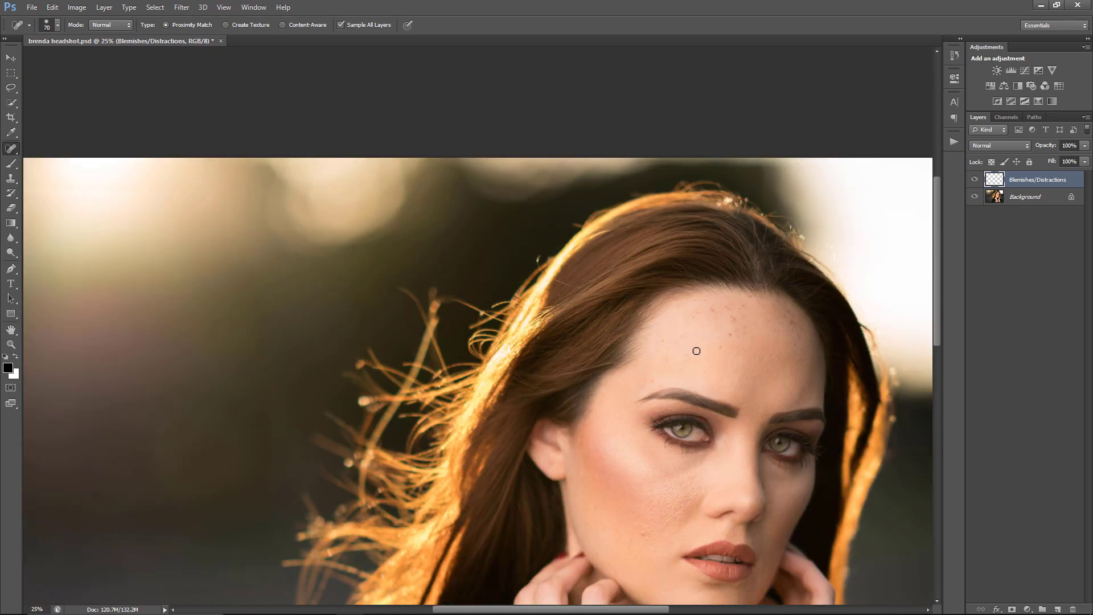
pyautogui.hotkey('ctrl', '+')
pyautogui.hotkey('ctrl', '+')
pyautogui.hotkey('ctrl', '+')
pyautogui.hotkey('ctrl', '+')
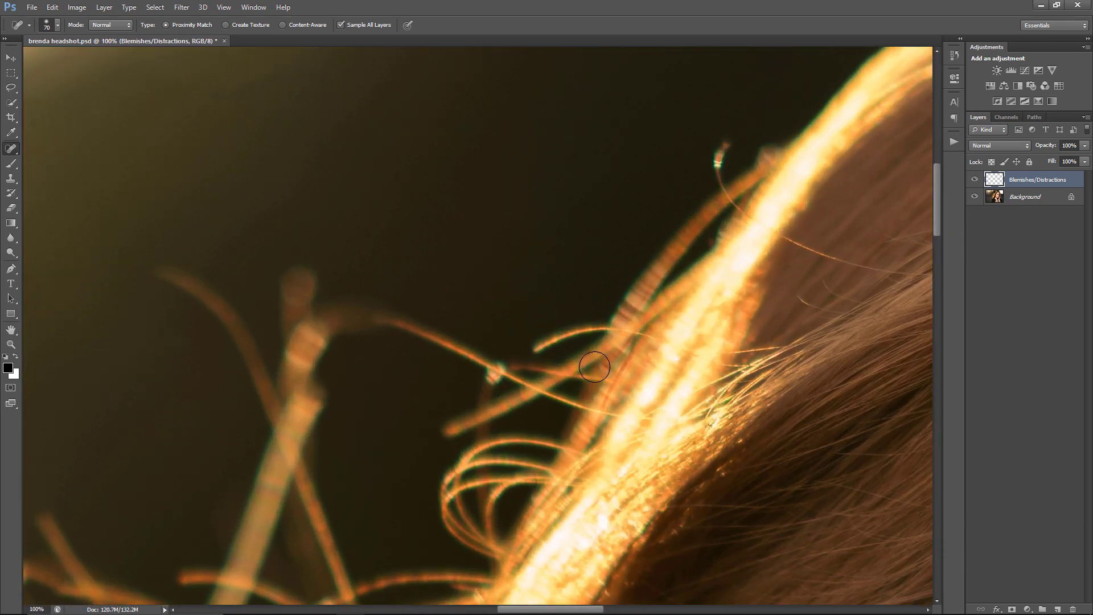
pyautogui.moveTo(552, 393); pyautogui.dragTo(467, 433)
# Step: Patch away the leftover hair strand and a small stray hair with the Content-Aware Patch tool
pyautogui.hotkey('shift', 'j')
pyautogui.hotkey('shift', 'j')
pyautogui.moveTo(454, 369)
pyautogui.mouseDown()
pyautogui.moveTo(447, 396)
pyautogui.moveTo(518, 390)
pyautogui.moveTo(534, 371)
pyautogui.moveTo(533, 339)
pyautogui.mouseUp()
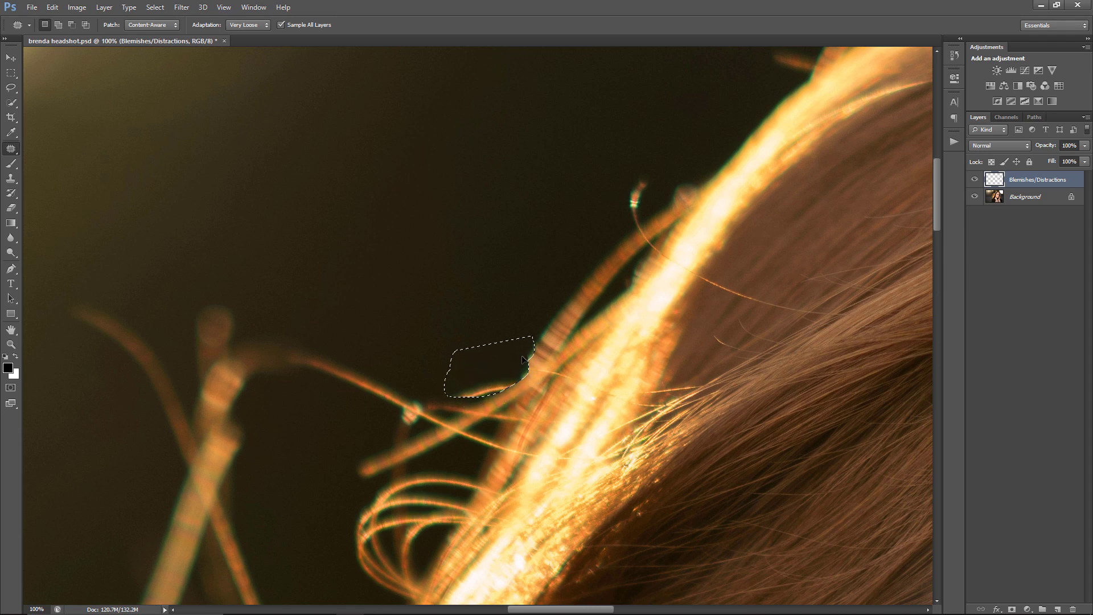
pyautogui.hotkey('ctrl', 'd')
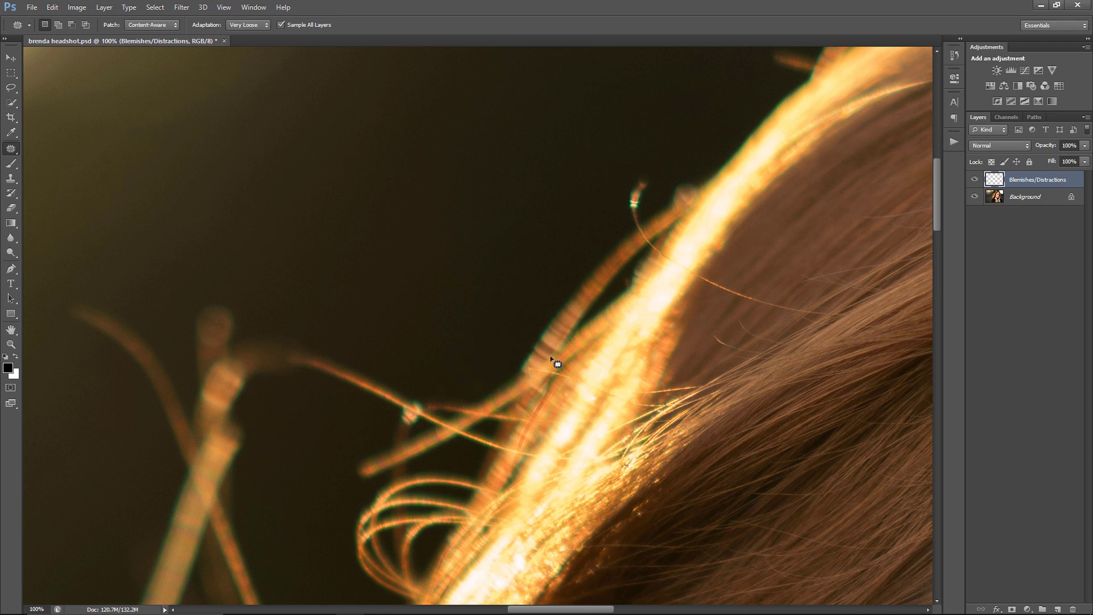
pyautogui.moveTo(623, 209)
pyautogui.mouseDown()
pyautogui.moveTo(647, 220)
pyautogui.moveTo(643, 172)
pyautogui.moveTo(625, 187)
pyautogui.moveTo(623, 210)
pyautogui.mouseUp()
pyautogui.hotkey('ctrl', 'd')
# Step: Patch the bright blob at the top of the head with clean background
pyautogui.rightClick(11, 148)
pyautogui.click(14, 149)
pyautogui.moveTo(820, 350)
pyautogui.mouseDown()
pyautogui.moveTo(579, 396)
pyautogui.moveTo(391, 329)
pyautogui.mouseUp()
pyautogui.moveTo(877, 279)
pyautogui.mouseDown()
pyautogui.moveTo(474, 496)
pyautogui.moveTo(296, 288)
pyautogui.moveTo(579, 366)
pyautogui.moveTo(505, 439)
pyautogui.moveTo(469, 260)
pyautogui.mouseUp()
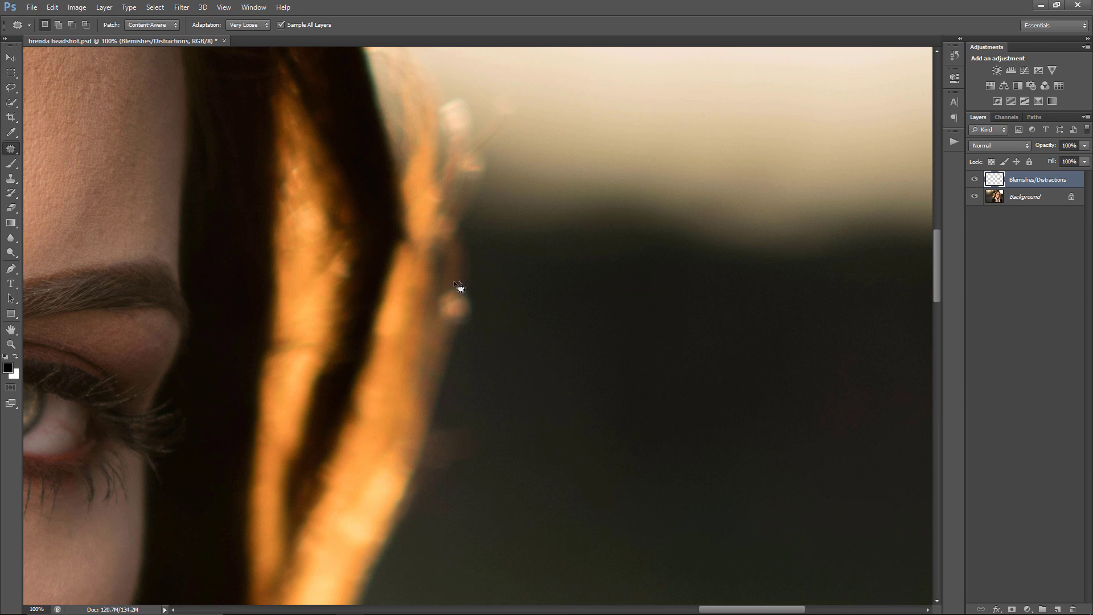
pyautogui.moveTo(473, 324); pyautogui.dragTo(454, 281)
pyautogui.moveTo(469, 338); pyautogui.dragTo(477, 297)
pyautogui.moveTo(458, 356); pyautogui.dragTo(449, 356)
pyautogui.hotkey('ctrl', 'd')
# Step: Patch the orange blemish on the shoulder with clean nearby fabric
pyautogui.scroll(-10, 538, 332)
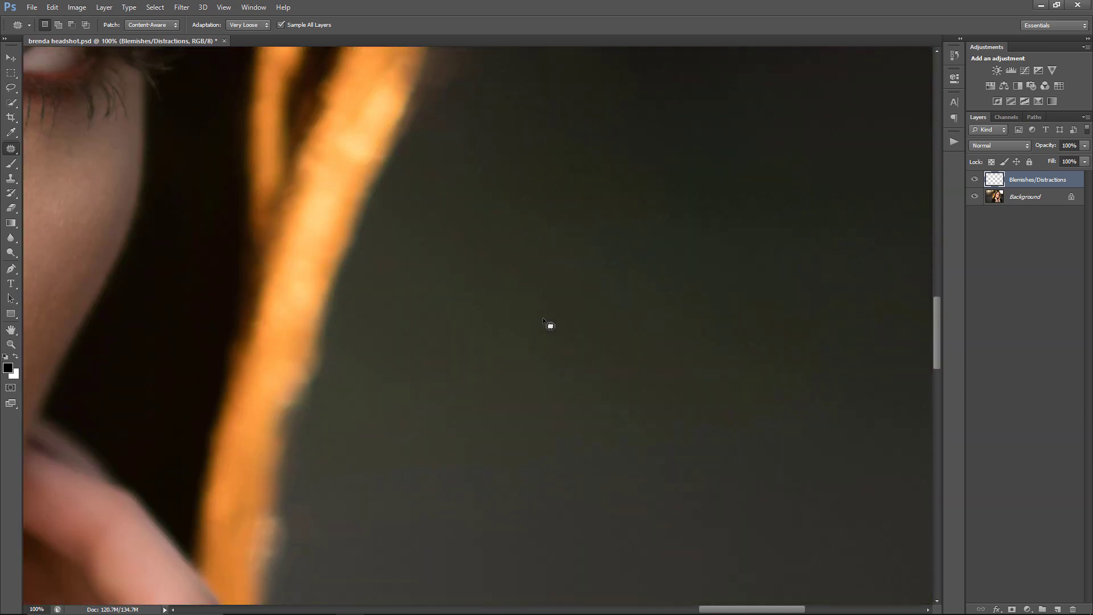
pyautogui.scroll(-10, 547, 326)
pyautogui.scroll(4, 449, 273)
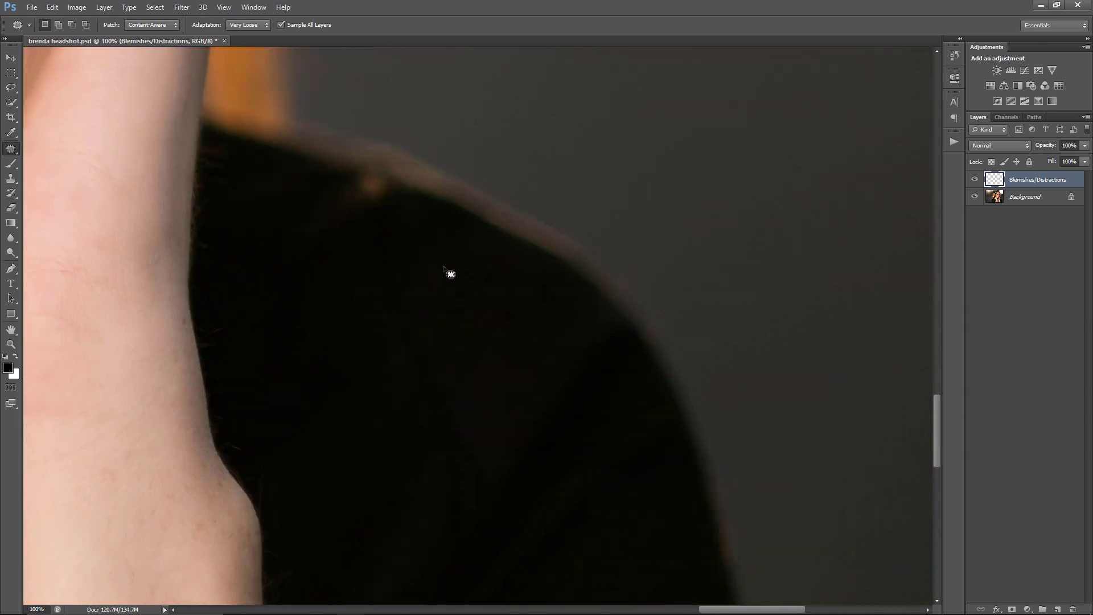
pyautogui.moveTo(342, 278)
pyautogui.mouseDown()
pyautogui.moveTo(321, 308)
pyautogui.moveTo(364, 323)
pyautogui.moveTo(396, 289)
pyautogui.moveTo(389, 270)
pyautogui.moveTo(366, 263)
pyautogui.moveTo(342, 279)
pyautogui.mouseUp()
pyautogui.moveTo(363, 294); pyautogui.dragTo(326, 283)
pyautogui.hotkey('ctrl', 'd')
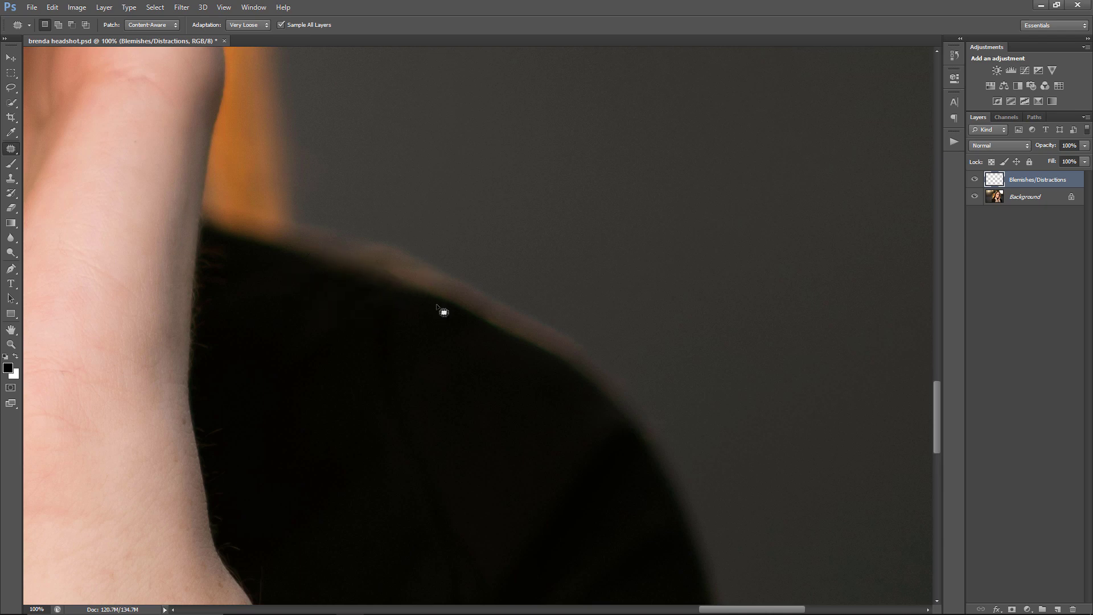
# Step: Outline a spot on the sweater fold, then zoom out to the whole headshot
pyautogui.moveTo(497, 283); pyautogui.dragTo(598, 199)
pyautogui.moveTo(574, 322); pyautogui.dragTo(615, 199)
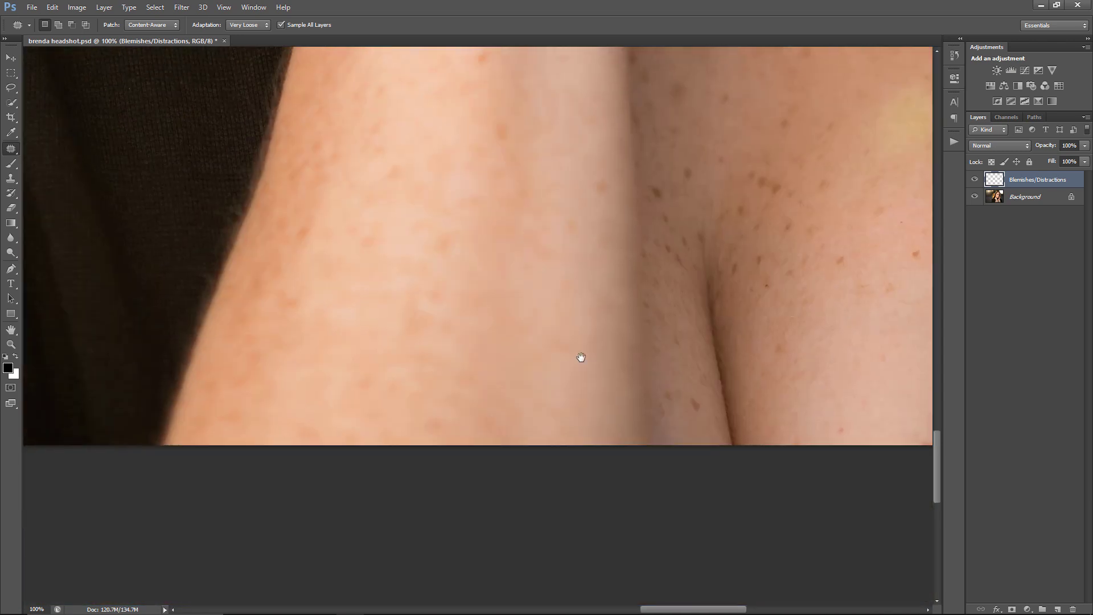
pyautogui.moveTo(444, 353); pyautogui.dragTo(571, 278)
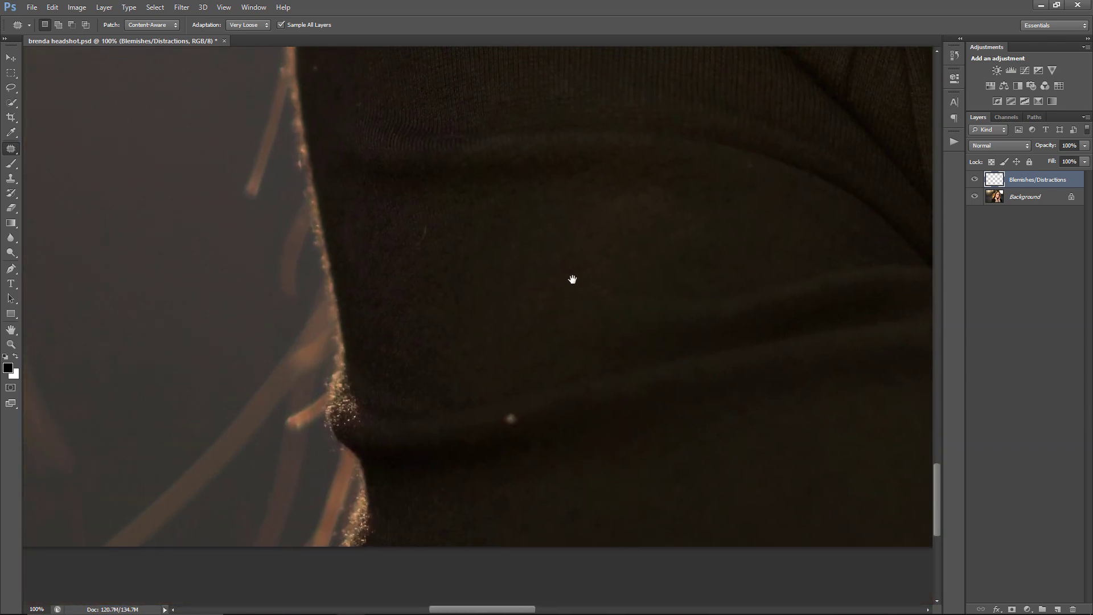
pyautogui.moveTo(511, 421); pyautogui.dragTo(544, 407)
pyautogui.hotkey('ctrl', '0')
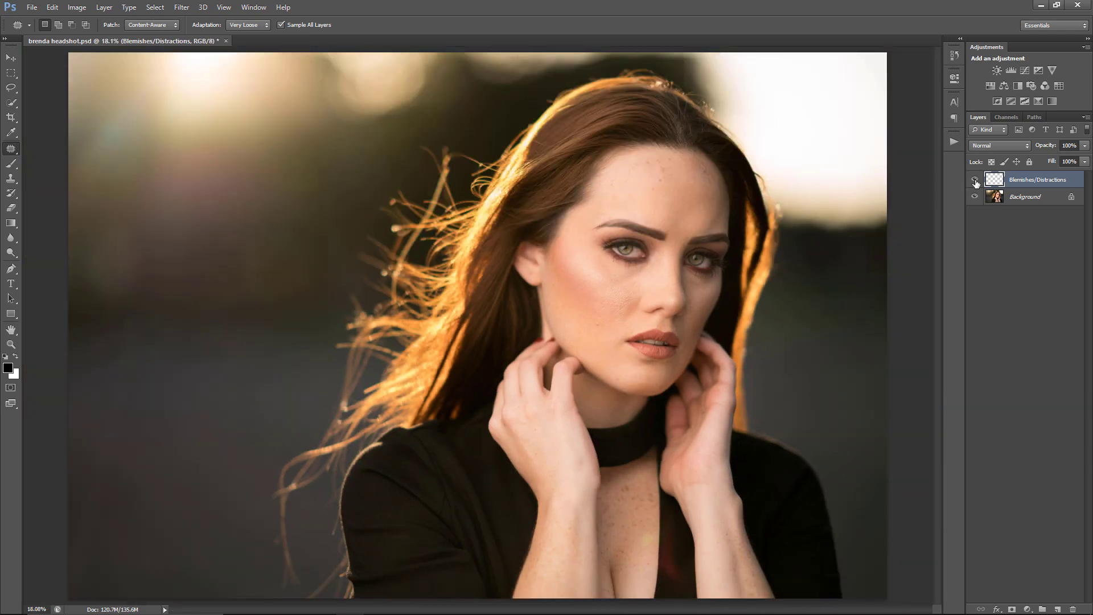
# Step: Compare the Blemishes/Distractions retouch on and off, then frame the face at 33.3%
pyautogui.click(975, 180)
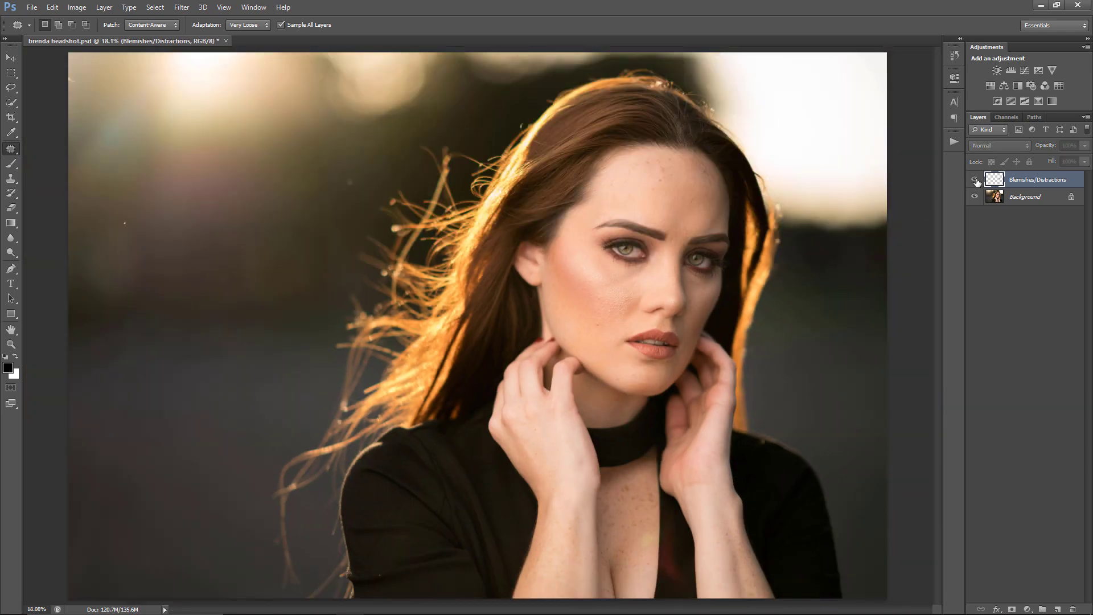
pyautogui.click(976, 181)
pyautogui.click(975, 181)
pyautogui.click(975, 180)
pyautogui.click(975, 180)
pyautogui.click(975, 180)
pyautogui.click(975, 180)
pyautogui.click(976, 180)
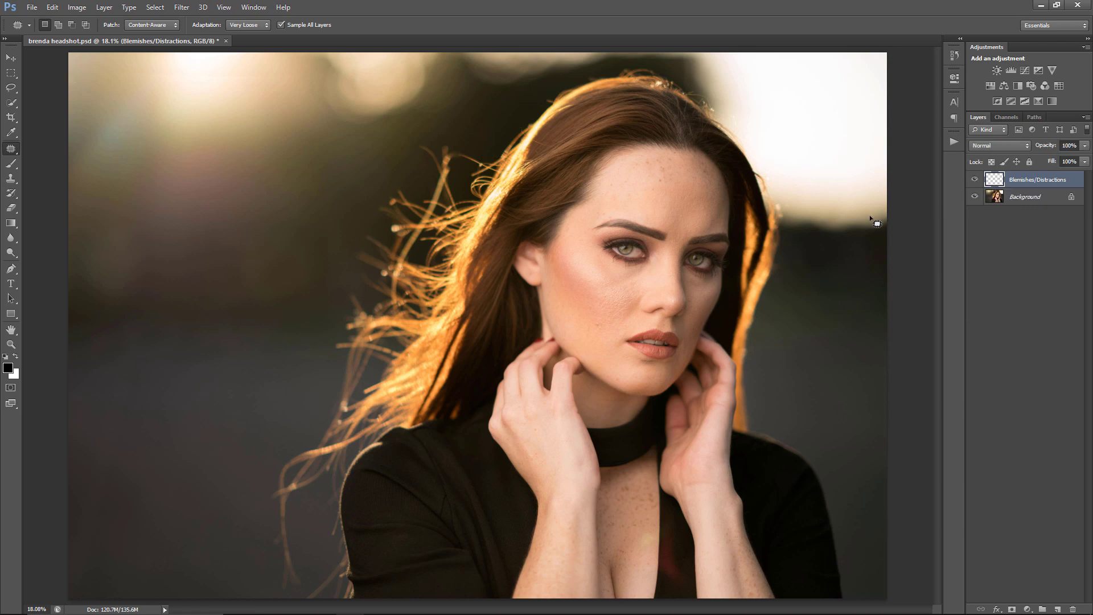
pyautogui.hotkey('ctrl', '+')
pyautogui.hotkey('ctrl', '+')
pyautogui.moveTo(708, 327); pyautogui.dragTo(487, 161)
pyautogui.moveTo(727, 196); pyautogui.dragTo(715, 435)
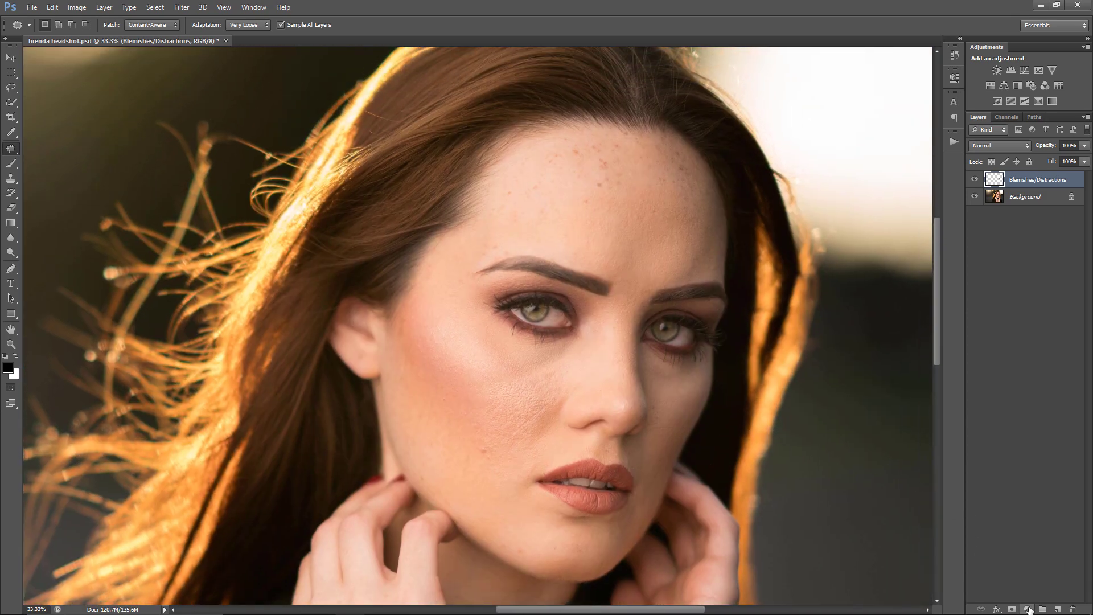
# Step: Add a Curves layer with a raised midpoint, invert its mask to black, and use a size 90 brush
pyautogui.click(1029, 609)
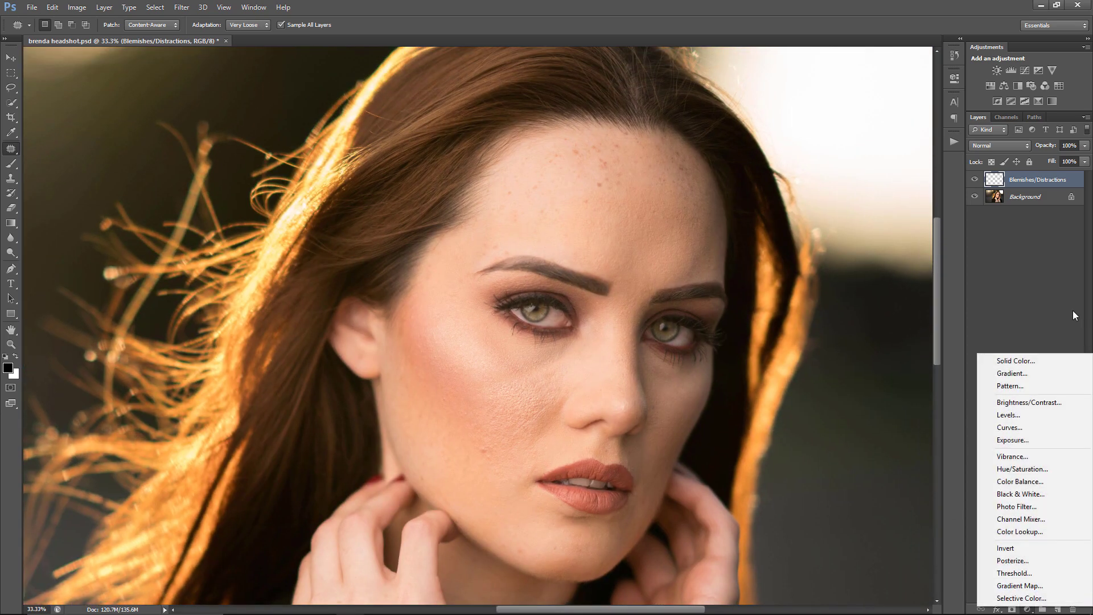
pyautogui.click(1030, 427)
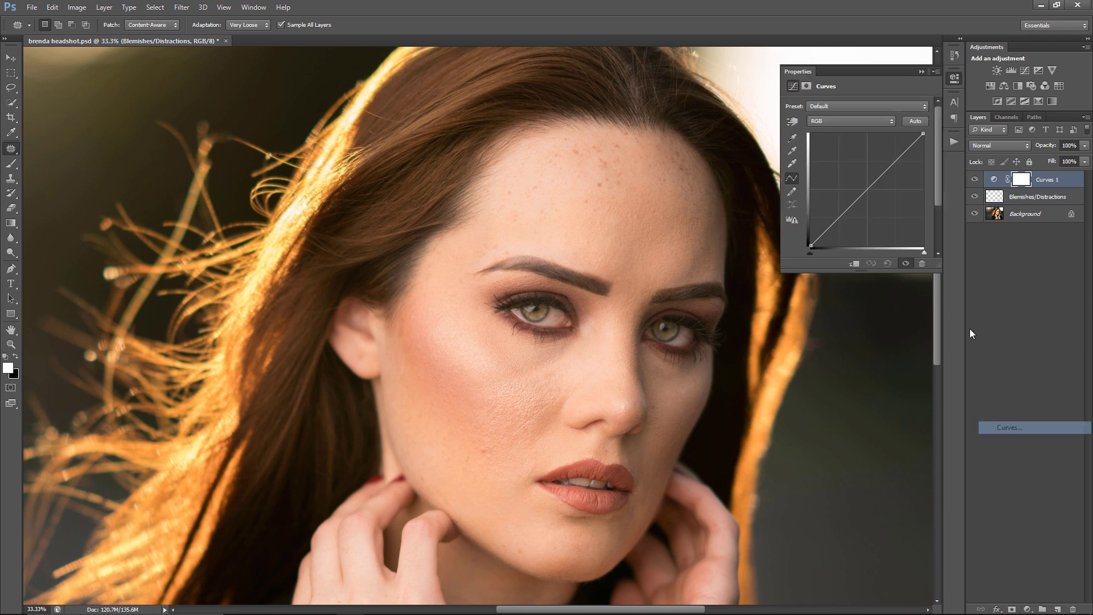
pyautogui.moveTo(867, 190); pyautogui.dragTo(868, 162)
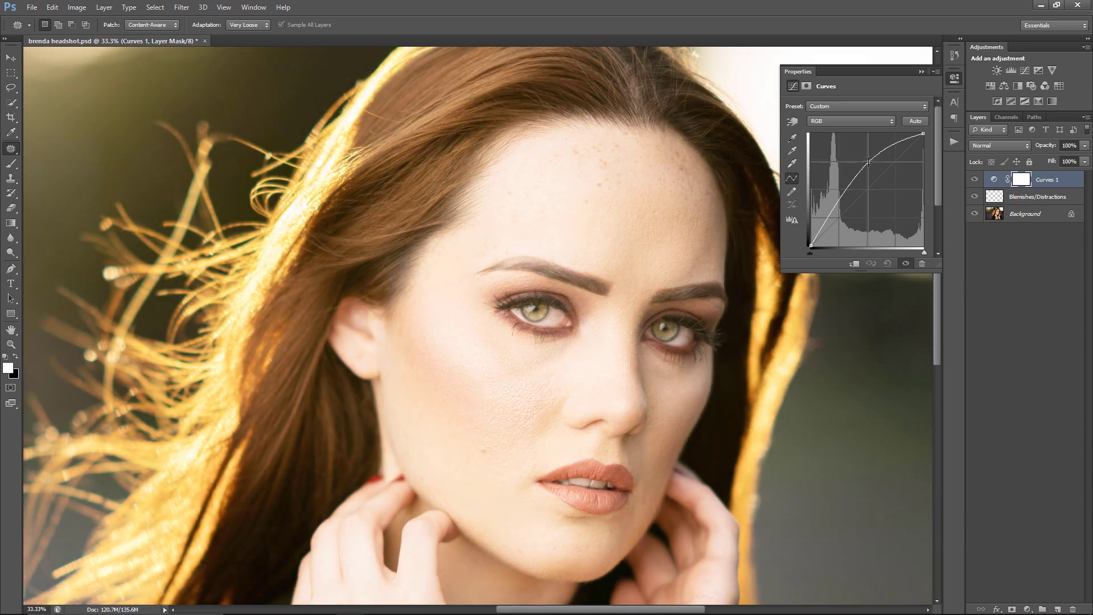
pyautogui.click(921, 72)
pyautogui.hotkey('ctrl', 'i')
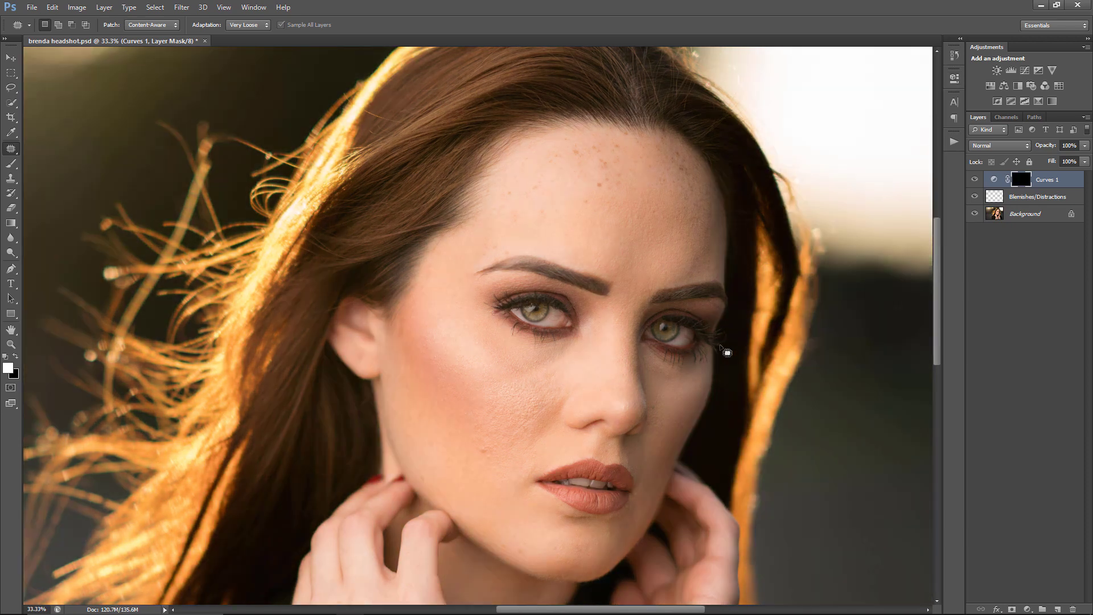
pyautogui.press('b')
pyautogui.press('[')
pyautogui.press('[')
pyautogui.press('[')
pyautogui.press('[')
pyautogui.press('[')
pyautogui.press('[')
pyautogui.press('[')
pyautogui.press('[')
pyautogui.press('[')
pyautogui.press('[')
pyautogui.press('[')
pyautogui.press('[')
pyautogui.press('[')
pyautogui.press('[')
pyautogui.press('[')
pyautogui.press('[')
pyautogui.press('[')
pyautogui.press('[')
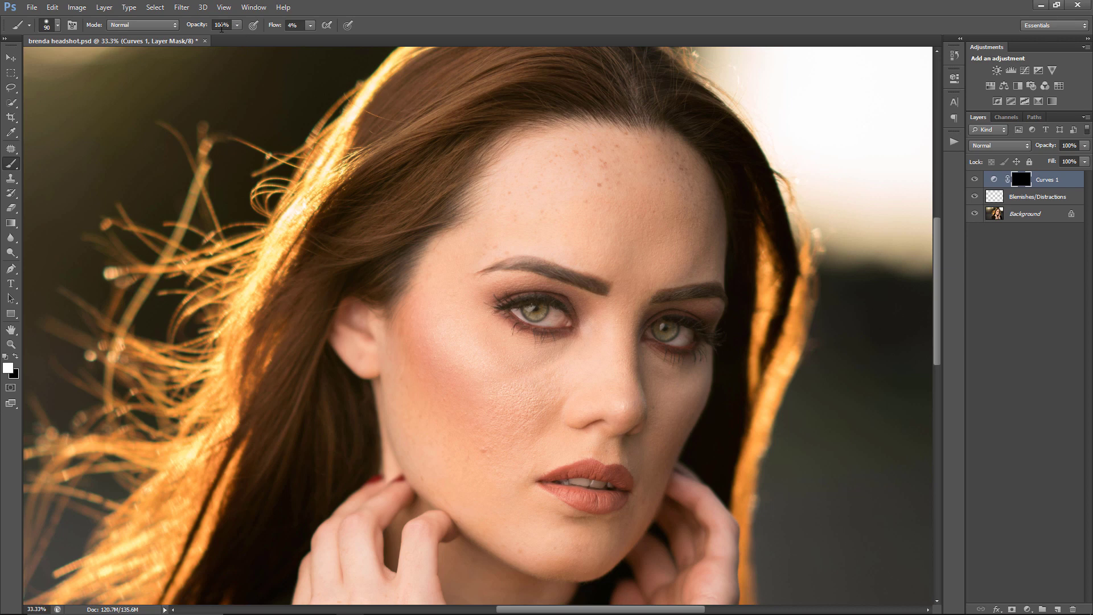
# Step: Zoom to 50% on the face and undo a trial stroke beside the nose
pyautogui.click(310, 27)
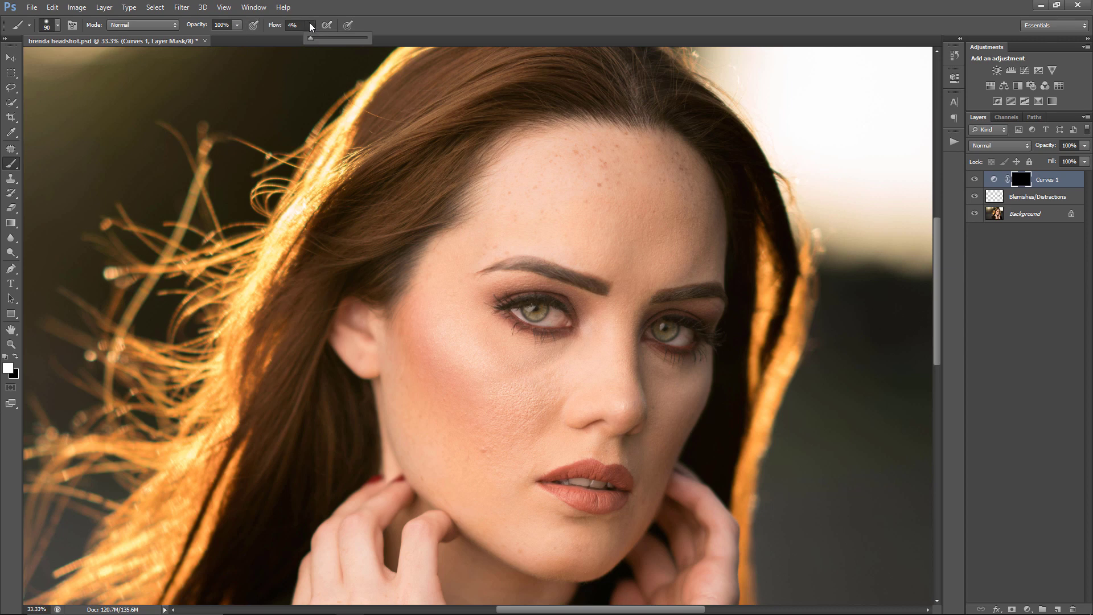
pyautogui.click(311, 27)
pyautogui.press('space')
pyautogui.moveTo(577, 301); pyautogui.dragTo(524, 250)
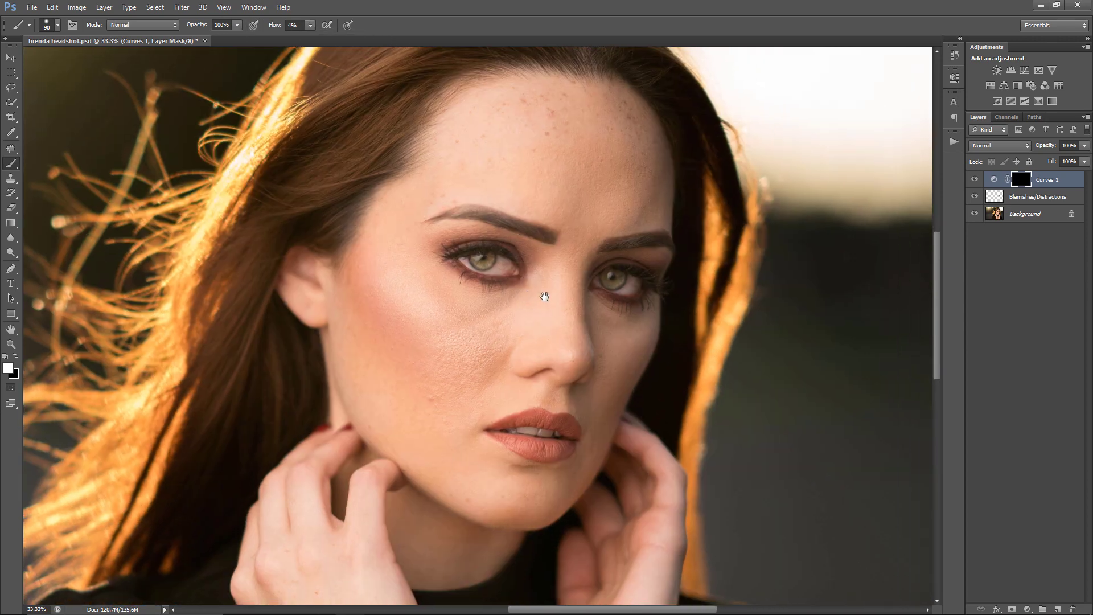
pyautogui.hotkey('ctrl', '+')
pyautogui.press(']')
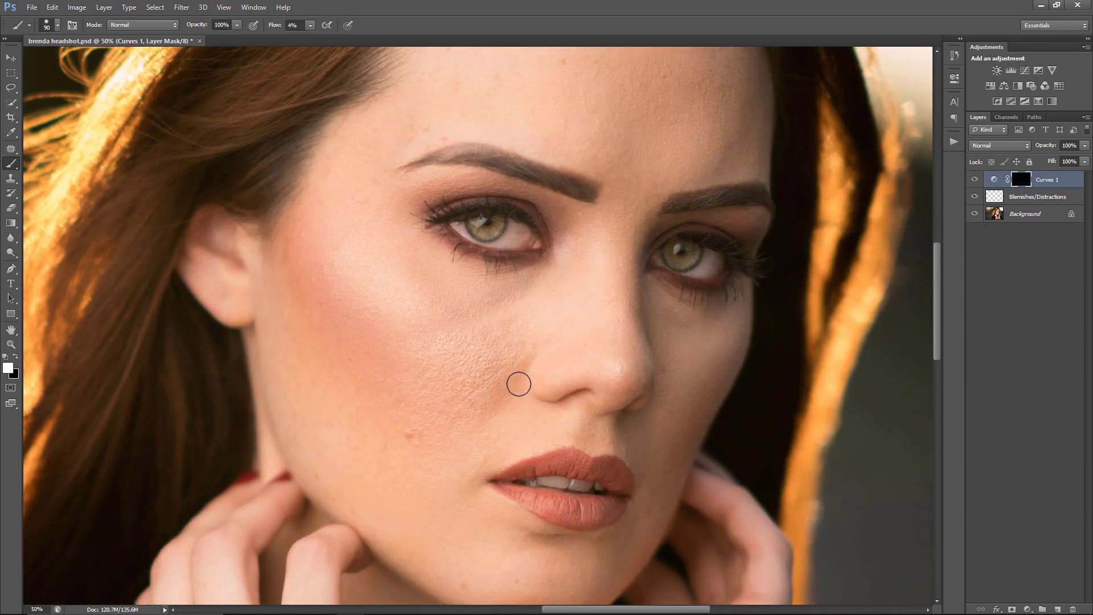
pyautogui.moveTo(513, 382)
pyautogui.mouseDown()
pyautogui.moveTo(504, 402)
pyautogui.moveTo(528, 357)
pyautogui.moveTo(518, 386)
pyautogui.mouseUp()
pyautogui.press('[')
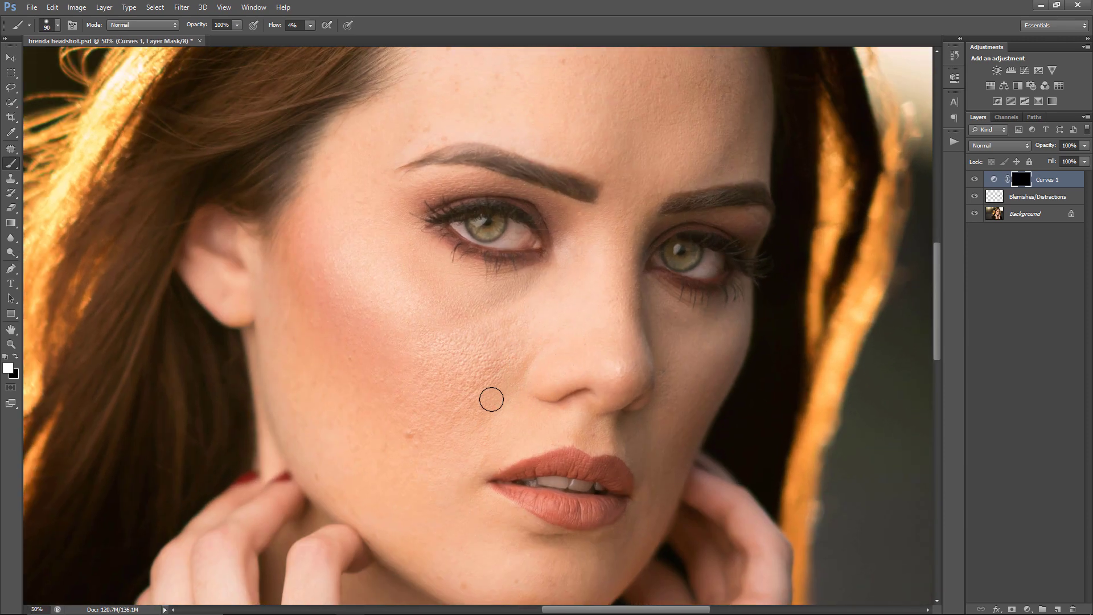
pyautogui.hotkey('ctrl', 'z')
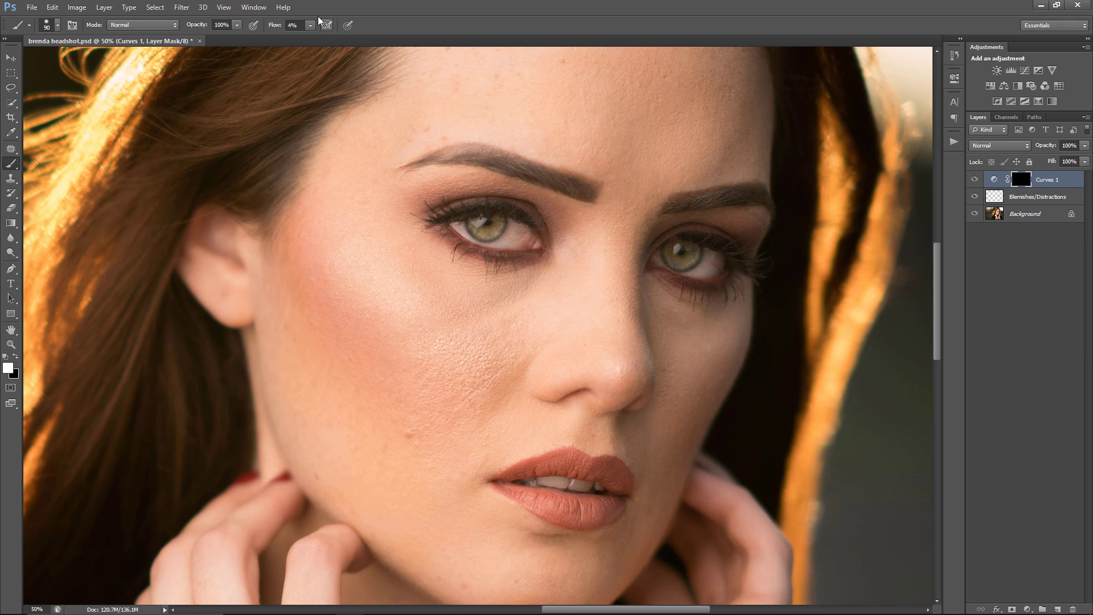
# Step: Set brush flow to 1% and paint the cheek shadow beside the nose at size 60
pyautogui.click(310, 25)
pyautogui.click(410, 30)
pyautogui.press('[')
pyautogui.press('[')
pyautogui.press('[')
pyautogui.moveTo(526, 360); pyautogui.dragTo(497, 411)
pyautogui.press('[')
pyautogui.press(']')
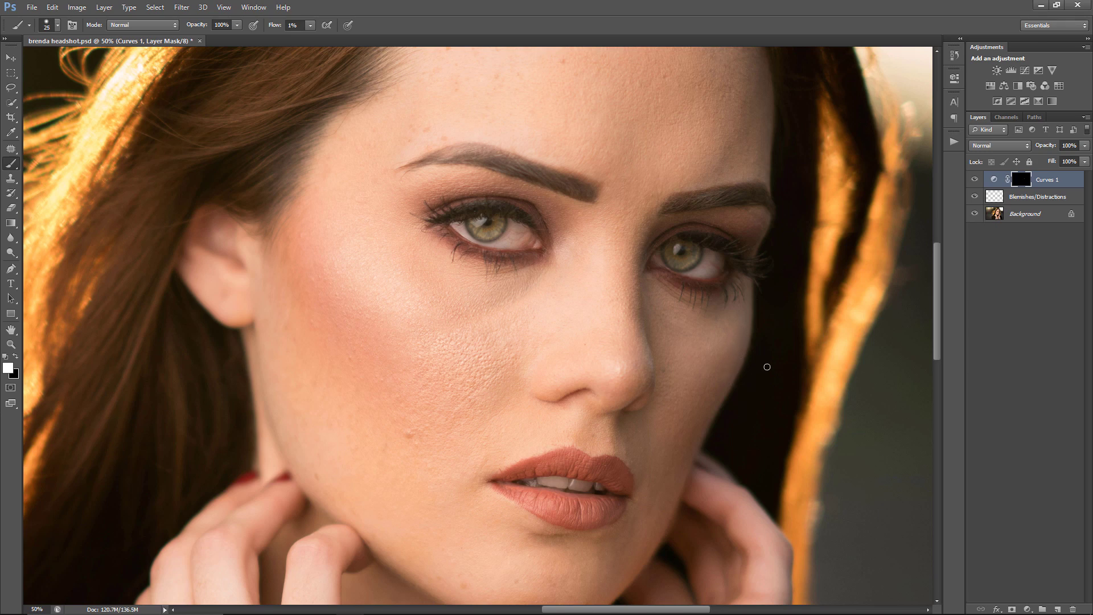
# Step: Enlarge the brush from 80 up to 300 and zoom out to 33.3% to survey the face
pyautogui.scroll(2, 719, 359)
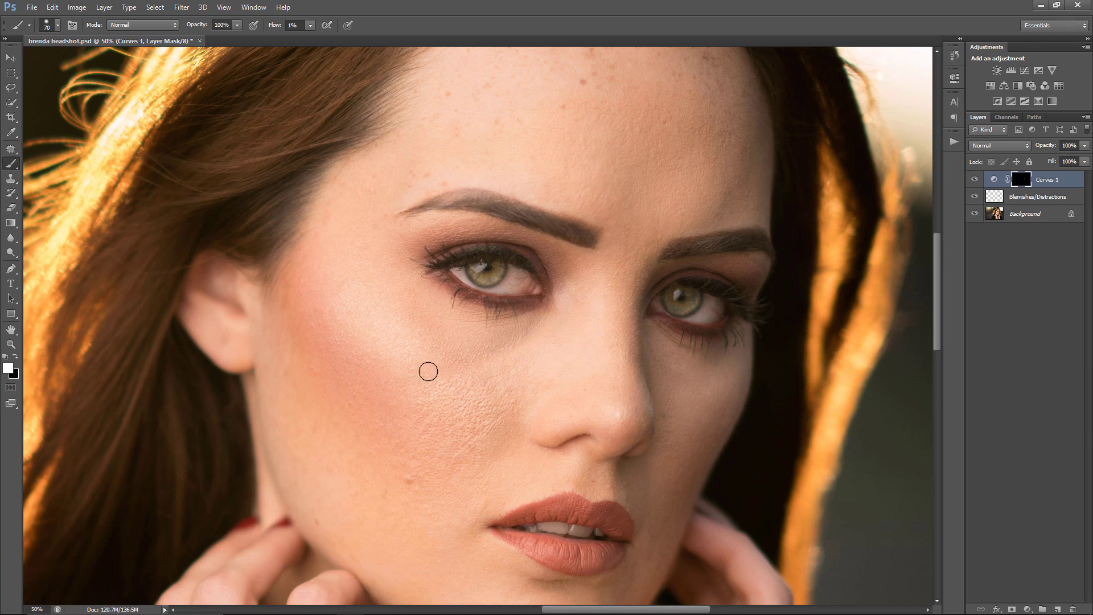
pyautogui.press(']')
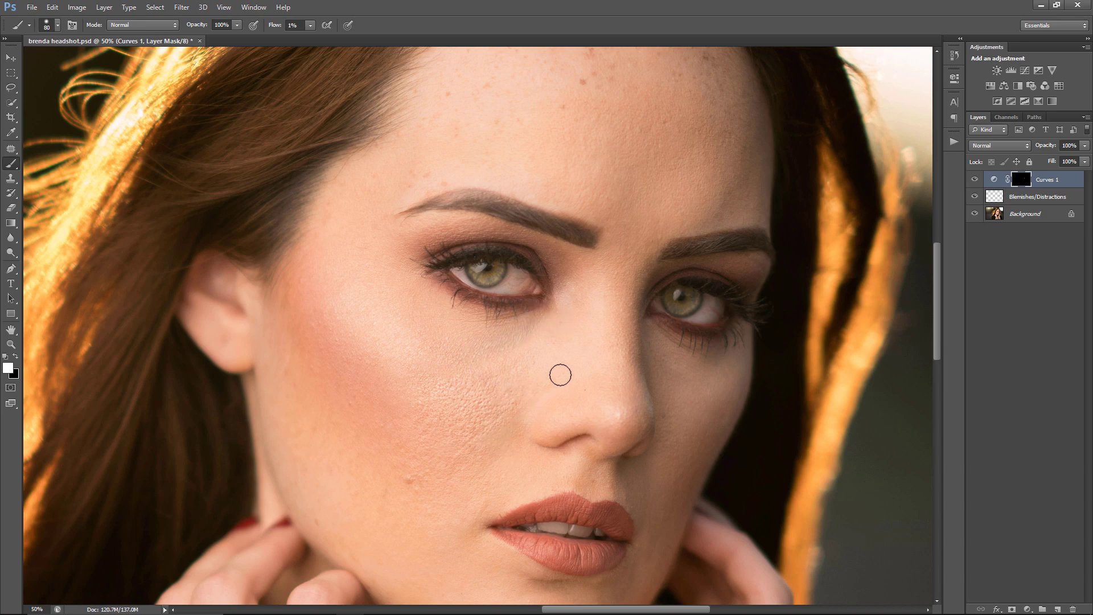
pyautogui.scroll(-3, 560, 375)
pyautogui.scroll(6, 563, 369)
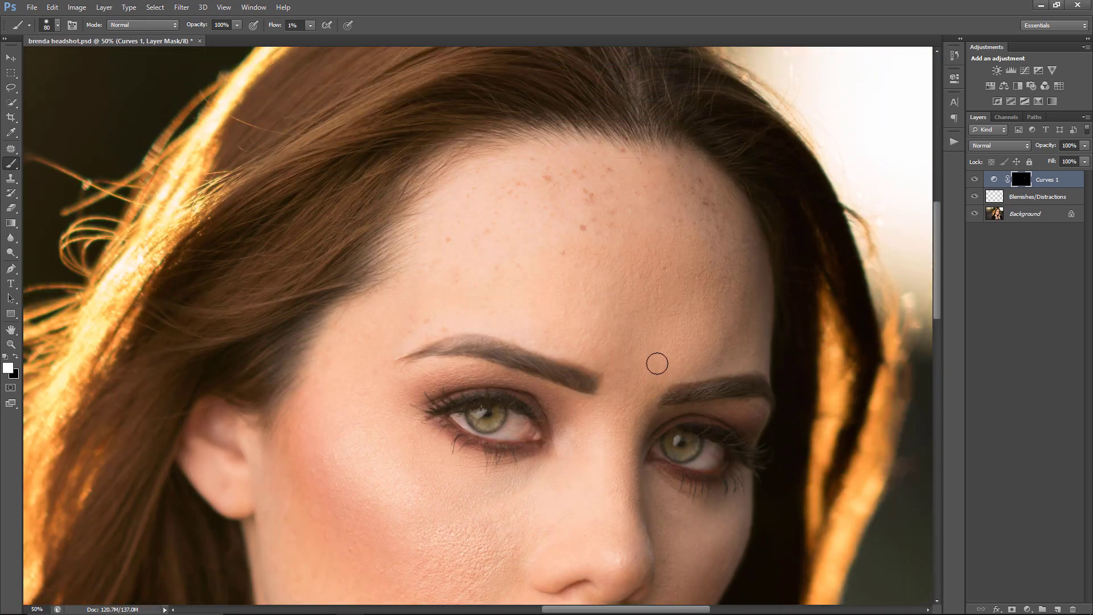
pyautogui.press(']')
pyautogui.press(']')
pyautogui.press(']')
pyautogui.press(']')
pyautogui.scroll(-5, 630, 390)
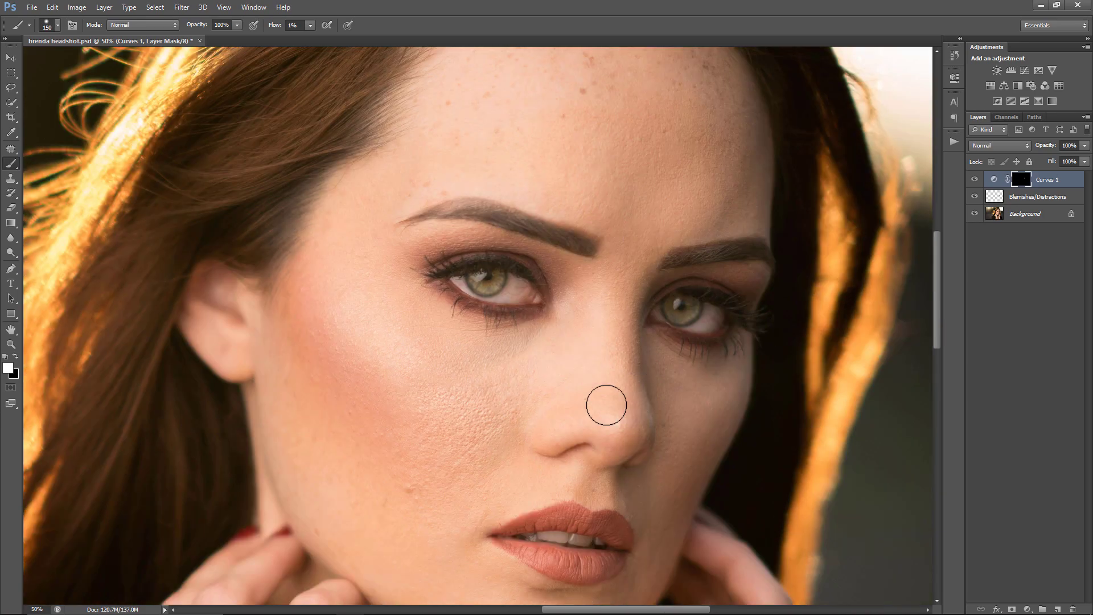
pyautogui.scroll(2, 615, 342)
pyautogui.press(']')
pyautogui.press(']')
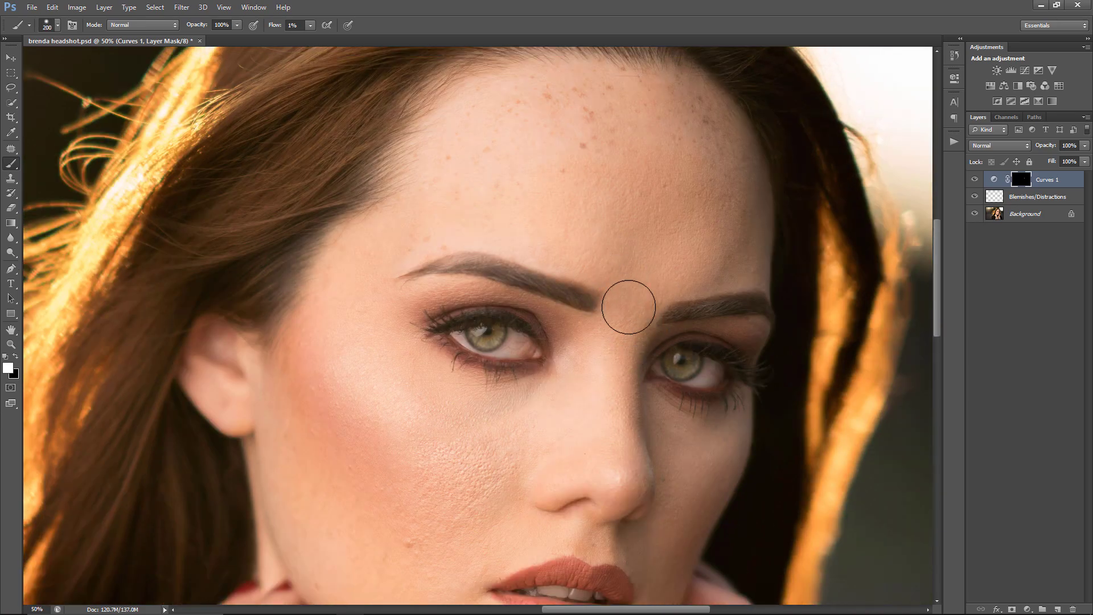
pyautogui.scroll(5, 632, 341)
pyautogui.press(']')
pyautogui.press(']')
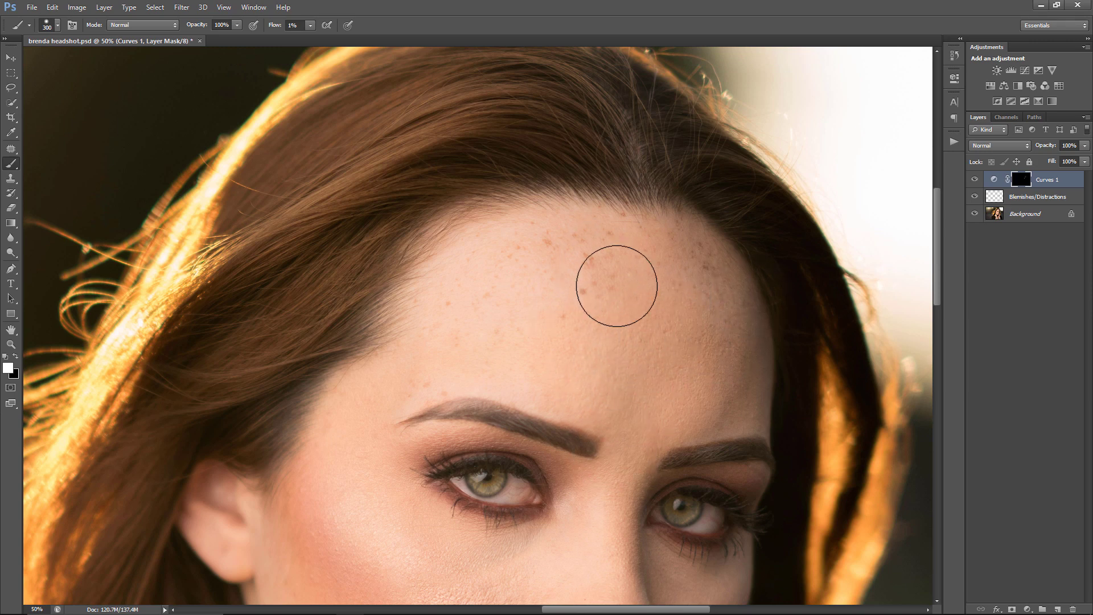
pyautogui.hotkey('ctrl', '-')
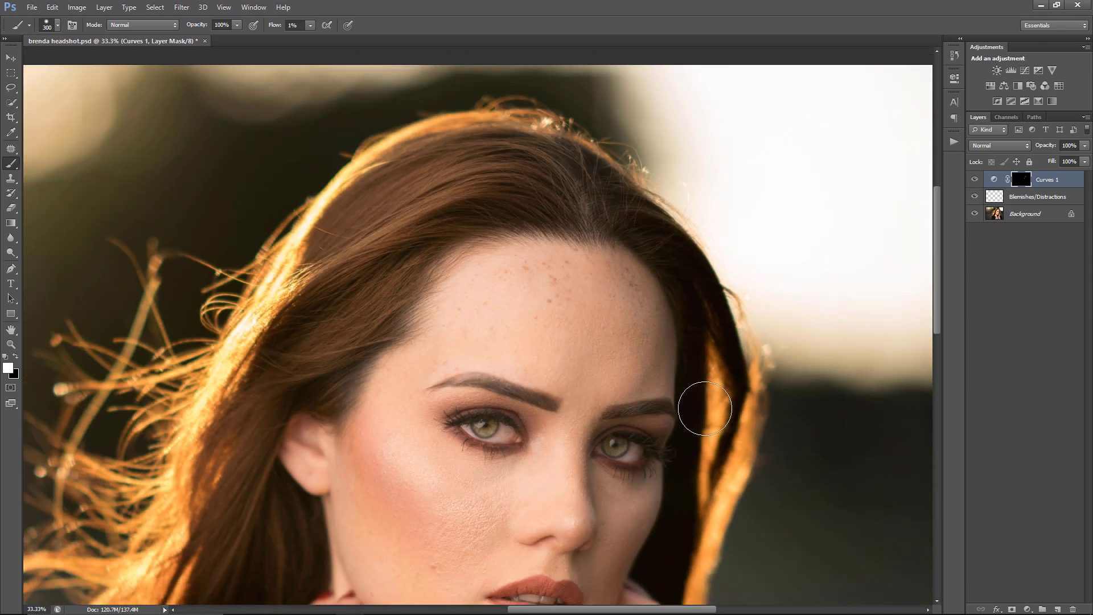
pyautogui.scroll(-4, 705, 409)
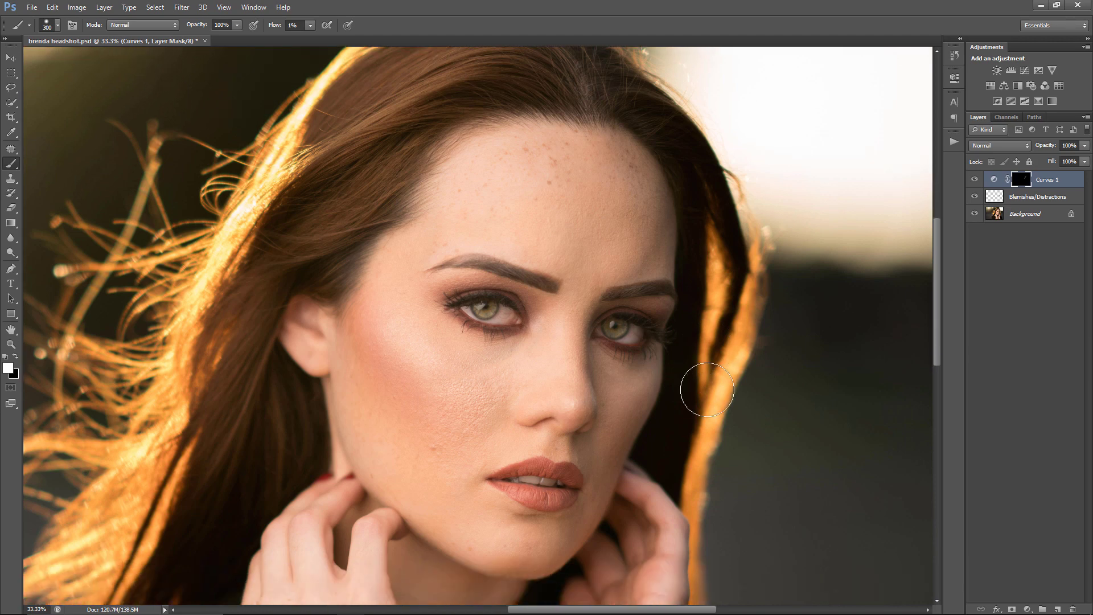
pyautogui.scroll(1, 707, 390)
pyautogui.scroll(-2, 706, 389)
pyautogui.scroll(2, 700, 393)
# Step: Paint white over the right and left eyes, sizing the brush to each iris and eye area
pyautogui.hotkey('ctrl', '+')
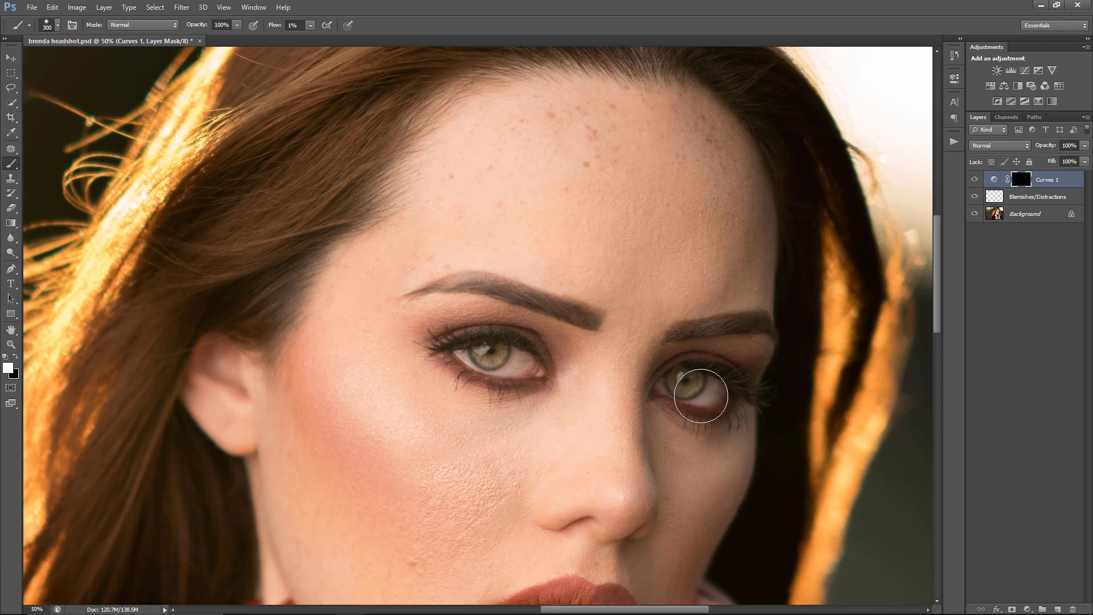
pyautogui.moveTo(728, 391); pyautogui.dragTo(641, 358)
pyautogui.press('[')
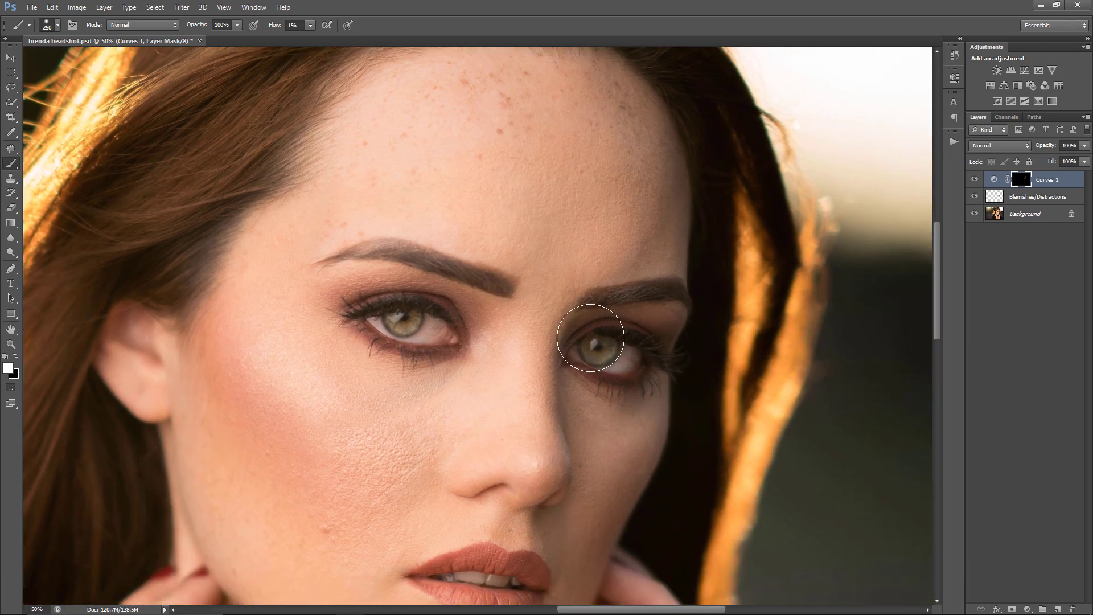
pyautogui.press('[')
pyautogui.press('[')
pyautogui.press('[')
pyautogui.press('[')
pyautogui.press('[')
pyautogui.press('[')
pyautogui.press('[')
pyautogui.press('[')
pyautogui.press('[')
pyautogui.moveTo(603, 352)
pyautogui.mouseDown()
pyautogui.moveTo(632, 362)
pyautogui.moveTo(623, 352)
pyautogui.moveTo(594, 364)
pyautogui.moveTo(634, 361)
pyautogui.moveTo(613, 367)
pyautogui.mouseUp()
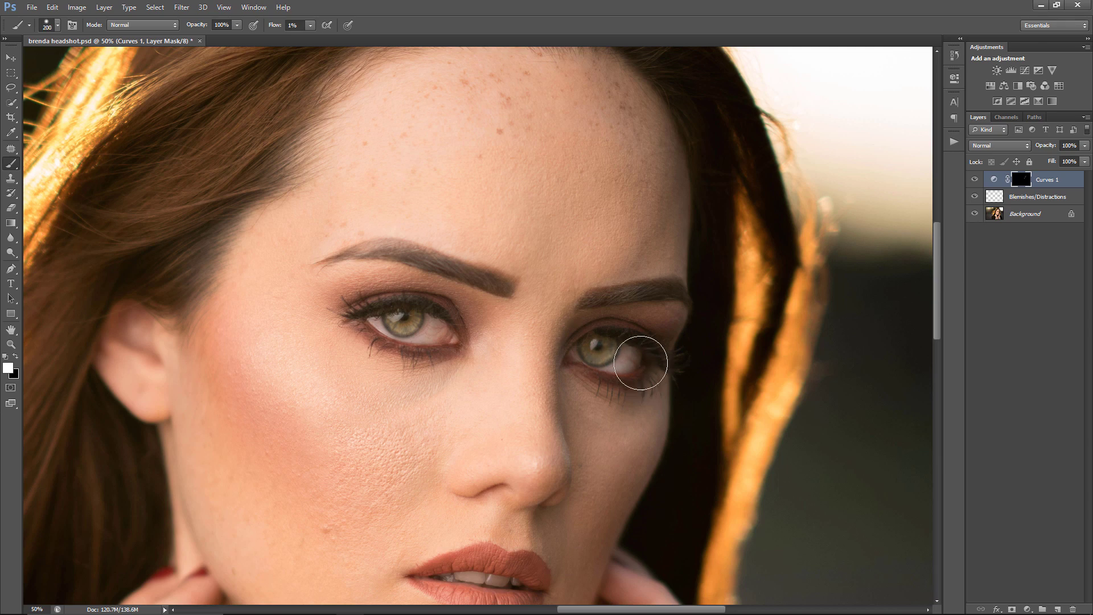
pyautogui.press(']')
pyautogui.press(']')
pyautogui.press(']')
pyautogui.press(']')
pyautogui.press(']')
pyautogui.press(']')
pyautogui.press('[')
pyautogui.press('[')
pyautogui.press(']')
pyautogui.press(']')
pyautogui.press(']')
pyautogui.press(']')
pyautogui.press(']')
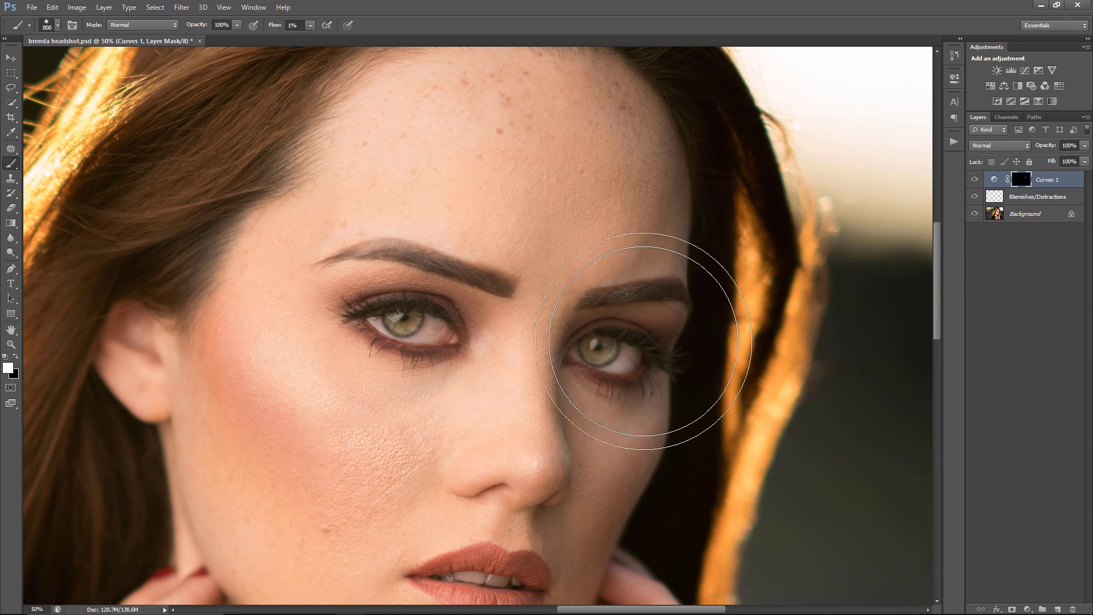
pyautogui.press('[')
pyautogui.press('[')
pyautogui.press('[')
pyautogui.press('[')
pyautogui.press('[')
pyautogui.press('[')
pyautogui.press('[')
pyautogui.press('[')
pyautogui.press('[')
pyautogui.press('[')
pyautogui.press('[')
pyautogui.press('[')
pyautogui.press('[')
pyautogui.press('[')
pyautogui.press('[')
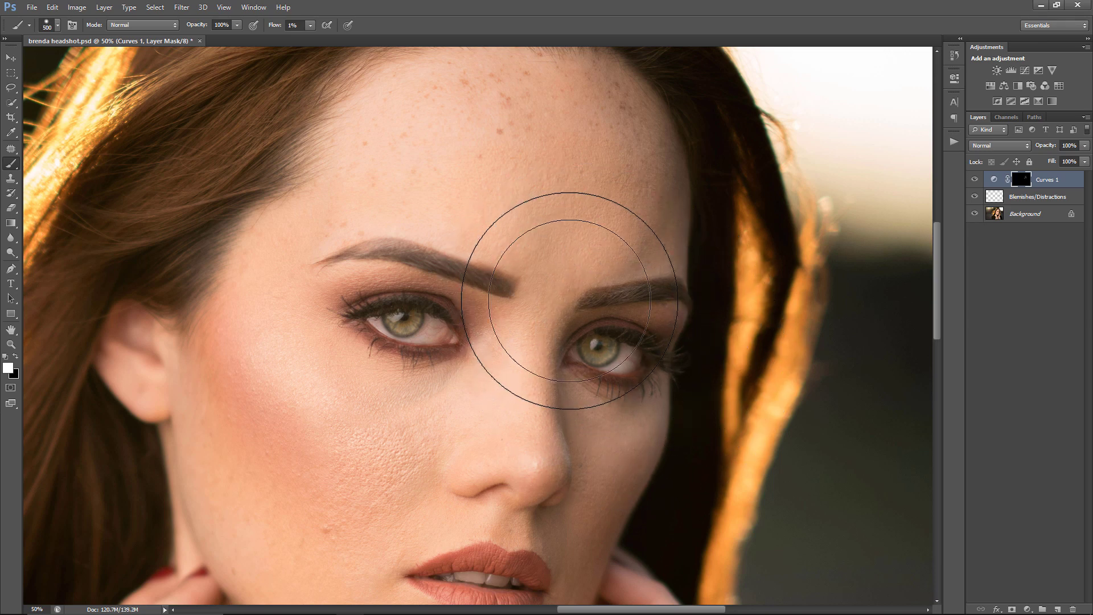
pyautogui.press(']')
pyautogui.press(']')
pyautogui.press(']')
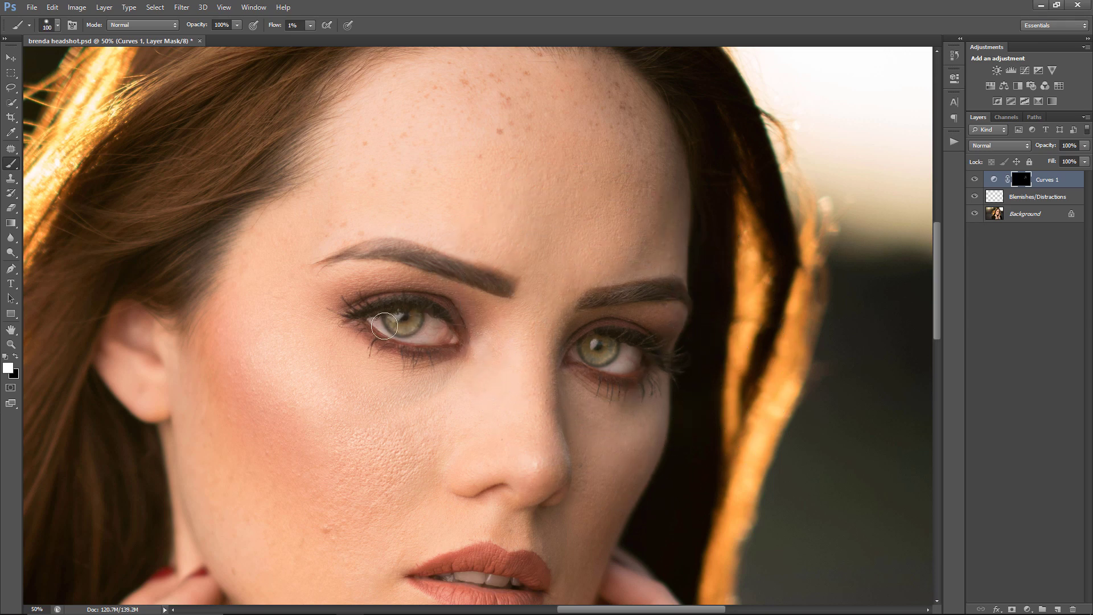
pyautogui.press(']')
pyautogui.press(']')
pyautogui.press(']')
pyautogui.press(']')
pyautogui.press(']')
pyautogui.press(']')
pyautogui.press(']')
pyautogui.press(']')
pyautogui.press(']')
pyautogui.press(']')
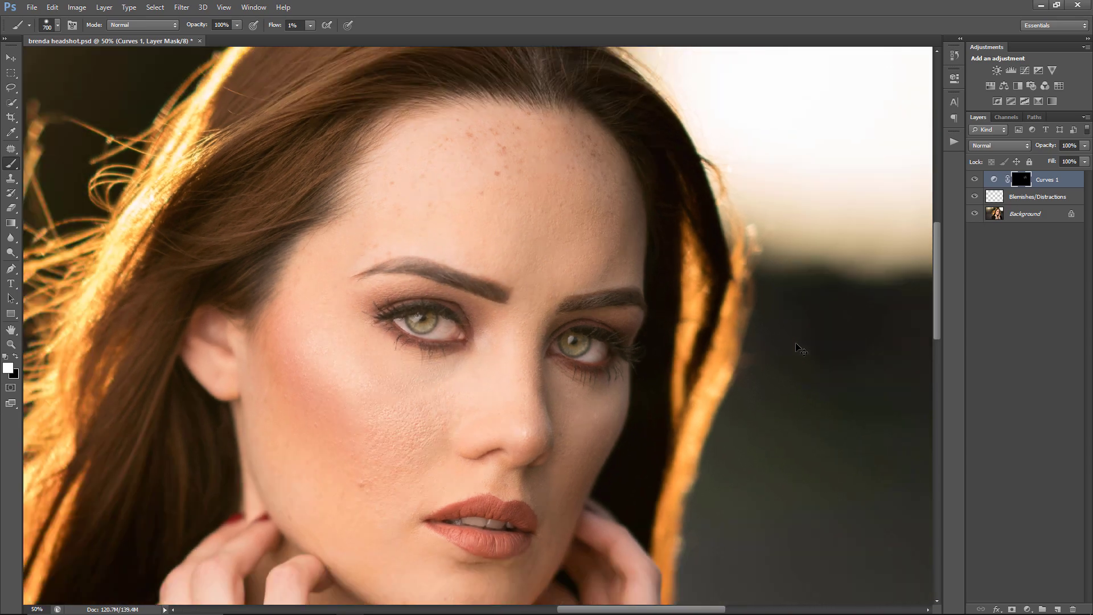
# Step: Toggle Curves 1 to compare the eye brightening, and undo an accidental mask move
pyautogui.hotkey('ctrl', '-')
pyautogui.hotkey('ctrl', '-')
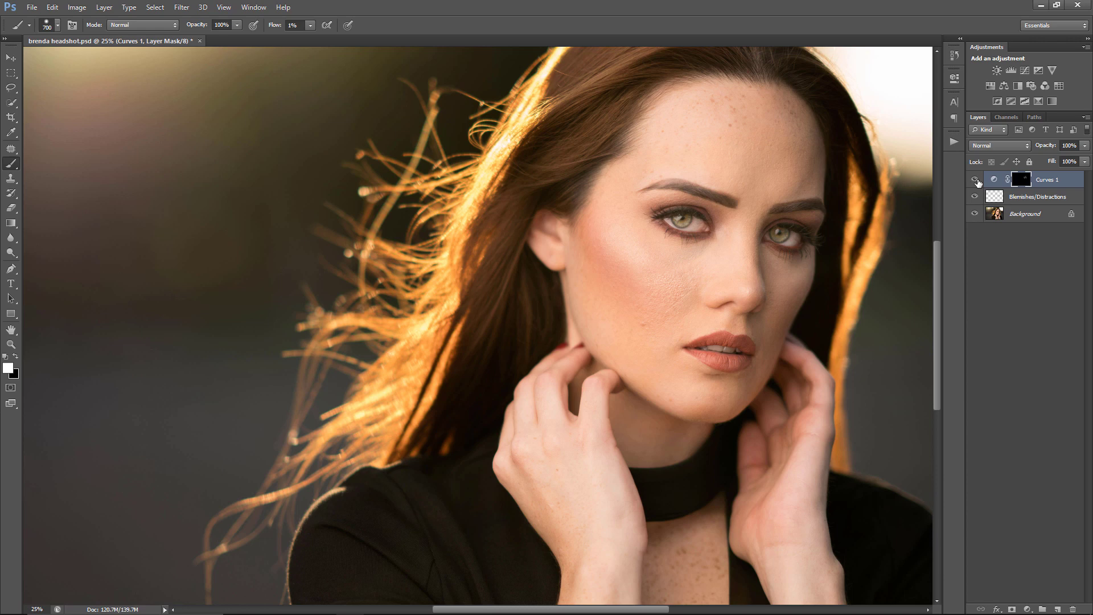
pyautogui.click(975, 180)
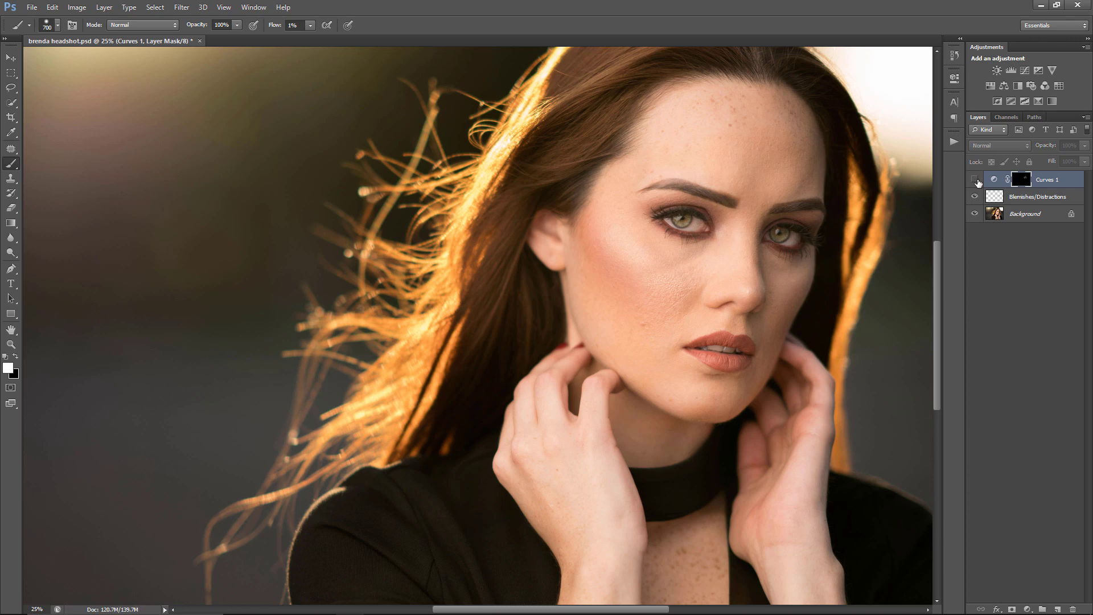
pyautogui.click(975, 180)
pyautogui.click(975, 180)
pyautogui.click(977, 180)
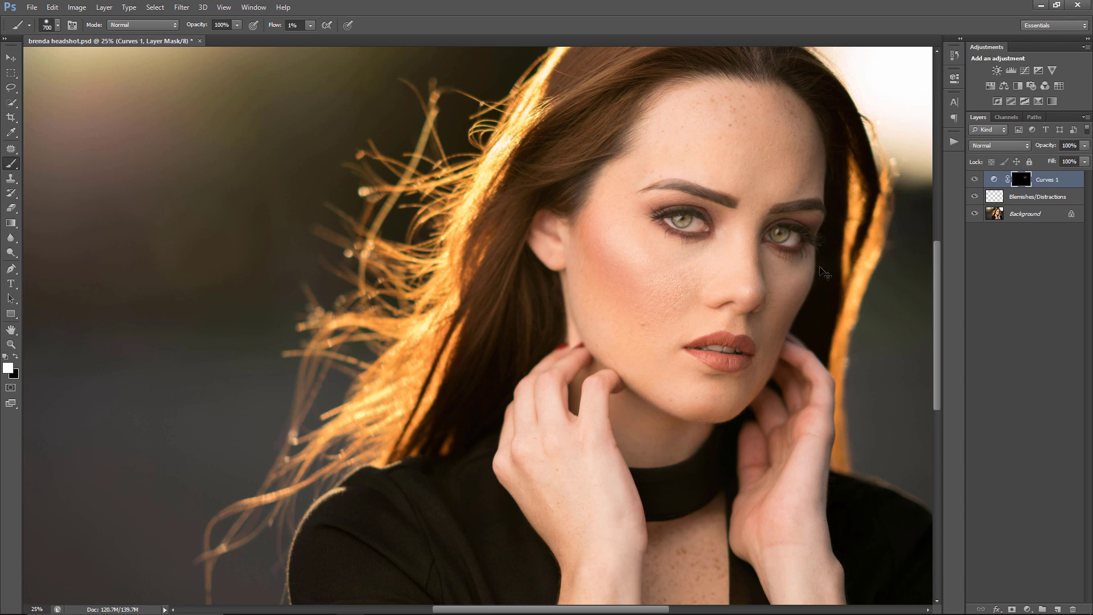
pyautogui.hotkey('ctrl', '+')
pyautogui.moveTo(705, 327); pyautogui.dragTo(589, 414)
pyautogui.press('v')
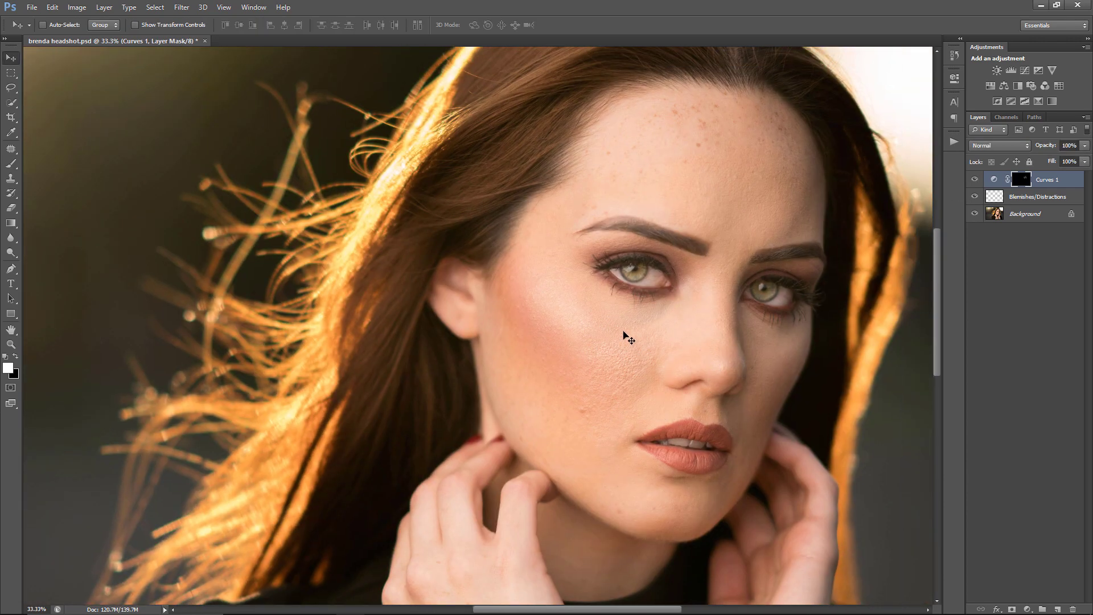
pyautogui.moveTo(580, 334); pyautogui.dragTo(609, 344)
pyautogui.hotkey('ctrl', 'z')
# Step: Return to the brush, adjust its size, and compare the brightening on and off again
pyautogui.press('b')
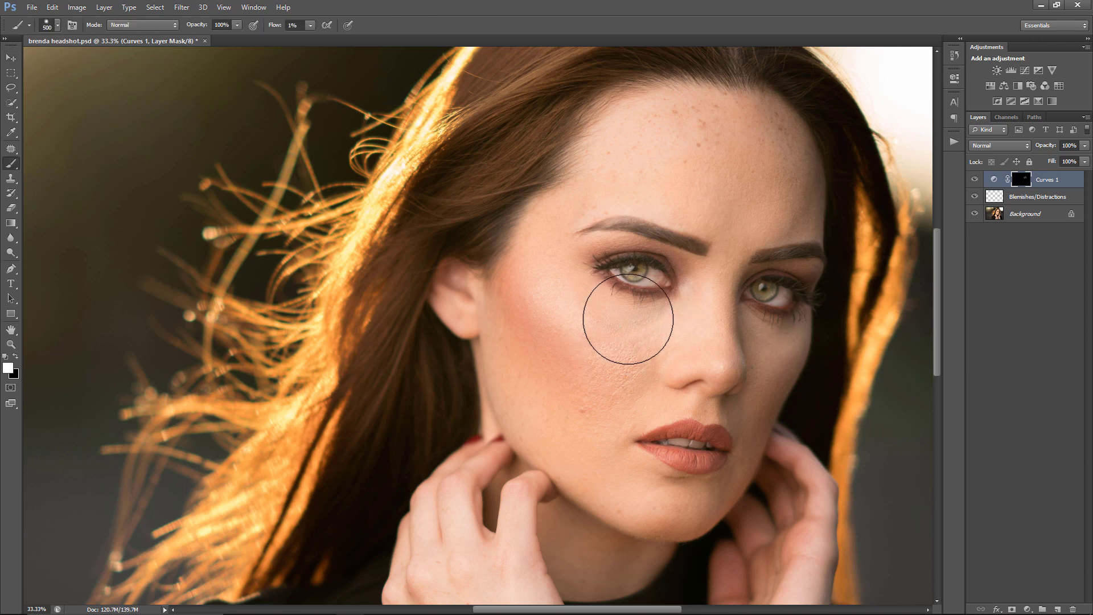
pyautogui.press('[')
pyautogui.press('[')
pyautogui.press('[')
pyautogui.press('[')
pyautogui.press('[')
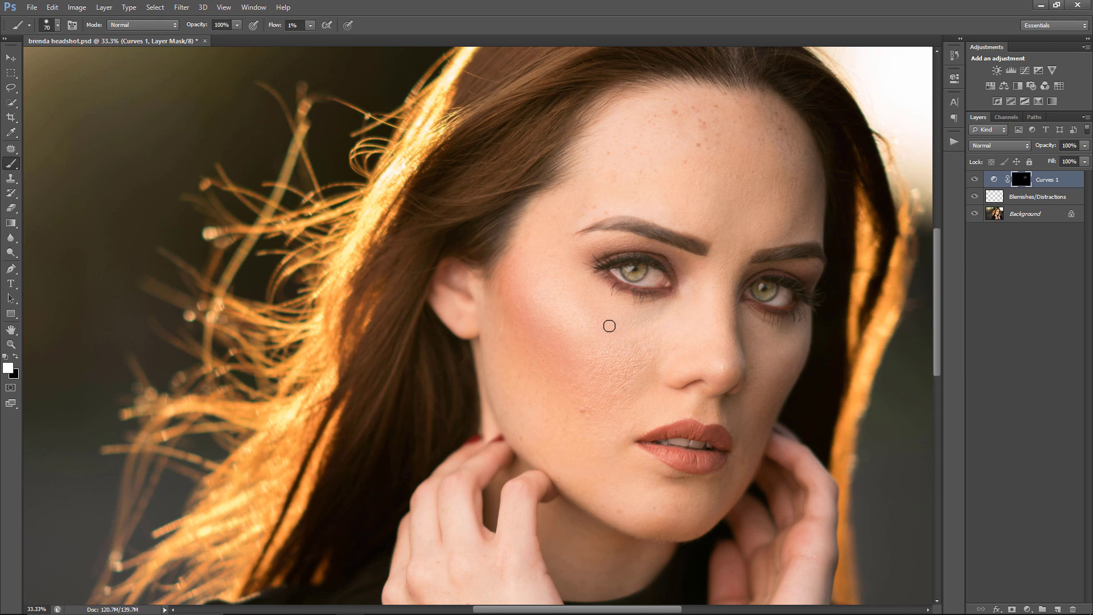
pyautogui.press(']')
pyautogui.press(']')
pyautogui.click(975, 180)
pyautogui.click(975, 180)
pyautogui.click(975, 180)
pyautogui.click(975, 180)
# Step: Paint black on the Curves 1 mask to pull back excess brightening, then restore white
pyautogui.press('x')
pyautogui.click(975, 182)
pyautogui.click(974, 181)
pyautogui.click(975, 180)
pyautogui.click(974, 180)
pyautogui.click(974, 180)
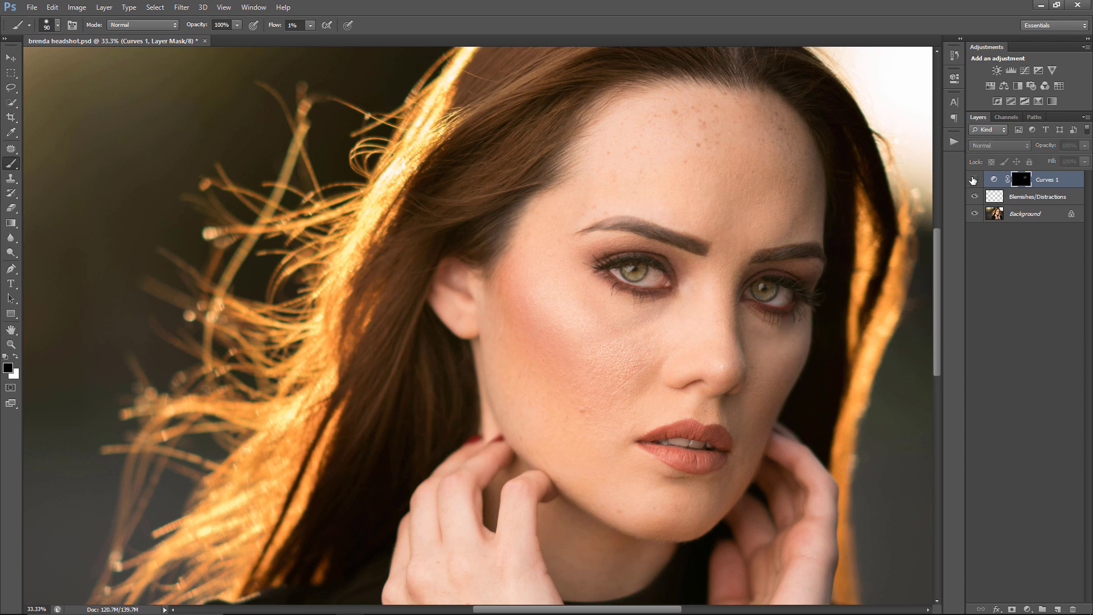
pyautogui.click(974, 180)
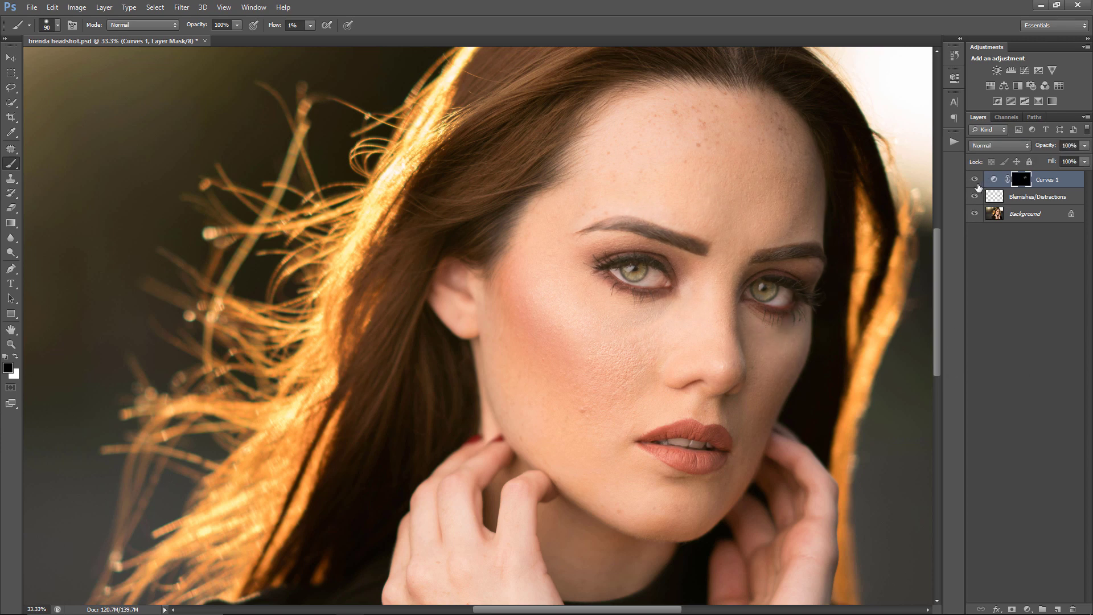
pyautogui.click(976, 182)
pyautogui.click(975, 182)
pyautogui.press('x')
pyautogui.hotkey('ctrl', '-')
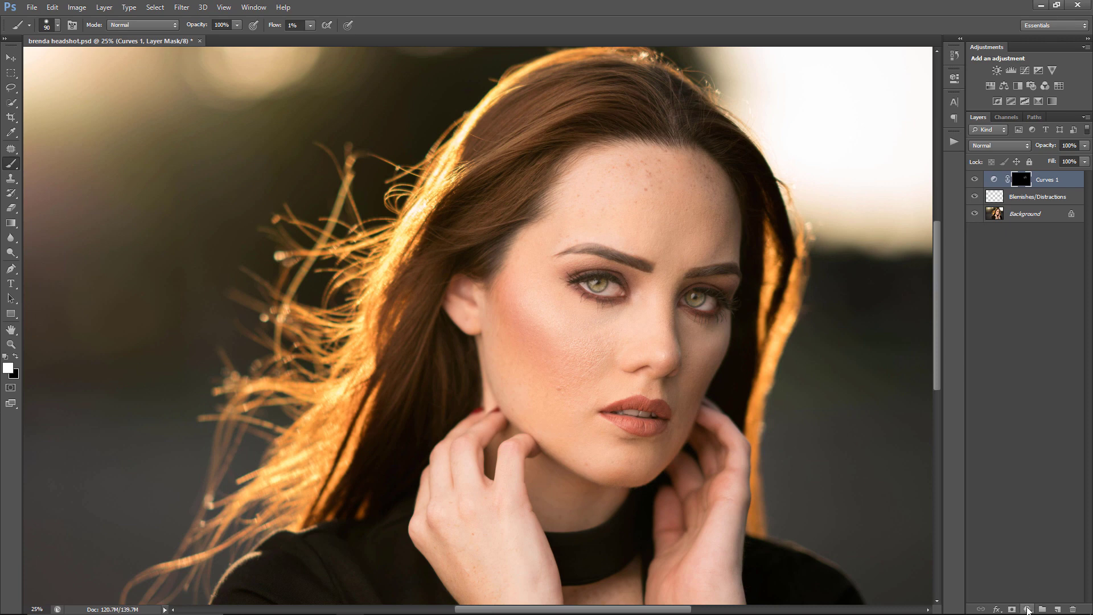
# Step: Add a Curves 2 layer with the curve pulled down to darken, and invert its mask to black
pyautogui.click(1028, 609)
pyautogui.click(1065, 422)
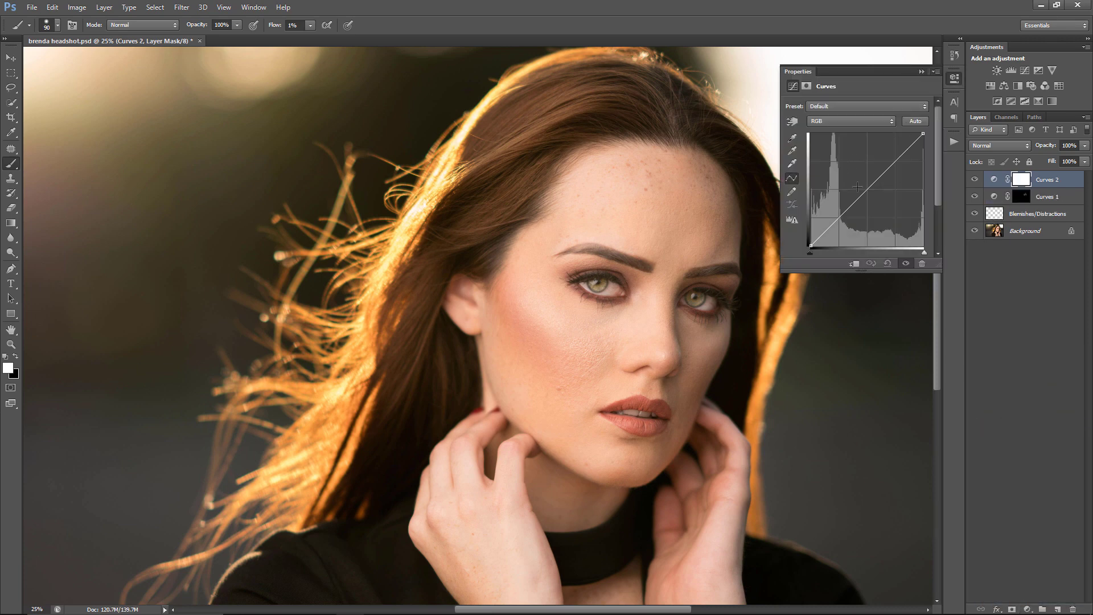
pyautogui.moveTo(858, 197); pyautogui.dragTo(866, 218)
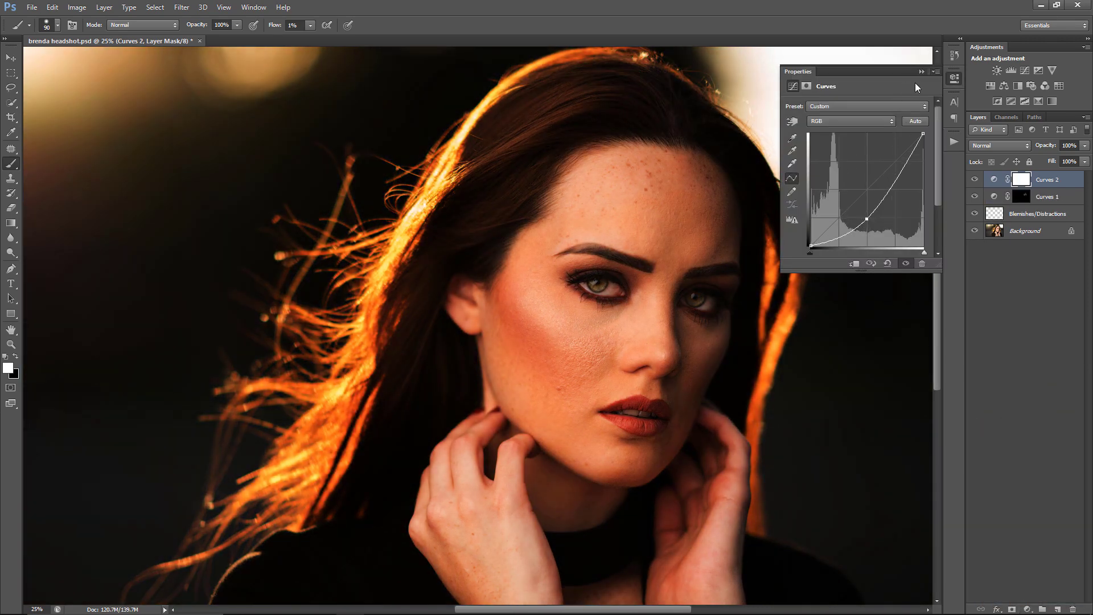
pyautogui.click(921, 71)
pyautogui.hotkey('ctrl', 'i')
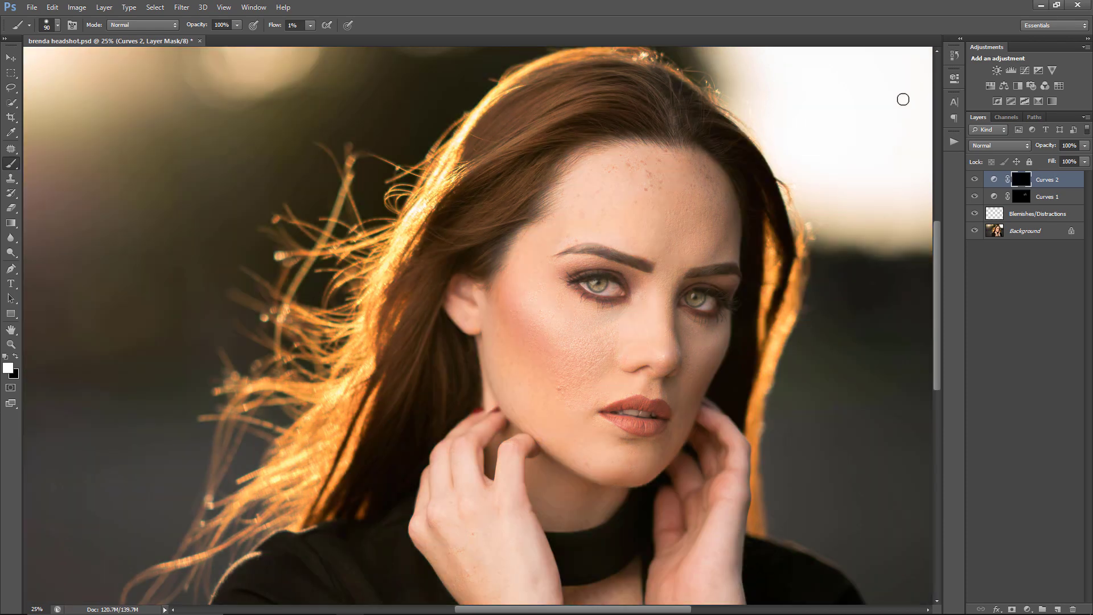
# Step: Paint white on the Curves 2 mask along the jawline and the cheek beside the nose
pyautogui.press(']')
pyautogui.press(']')
pyautogui.press(']')
pyautogui.press(']')
pyautogui.press('[')
pyautogui.press('[')
pyautogui.press('[')
pyautogui.press(']')
pyautogui.press(']')
pyautogui.press(']')
pyautogui.press(']')
pyautogui.press(']')
pyautogui.press(']')
pyautogui.moveTo(712, 390)
pyautogui.mouseDown()
pyautogui.moveTo(674, 477)
pyautogui.moveTo(620, 523)
pyautogui.moveTo(631, 491)
pyautogui.moveTo(661, 478)
pyautogui.mouseUp()
pyautogui.press('[')
pyautogui.press('[')
pyautogui.press('[')
pyautogui.press('[')
pyautogui.press('[')
pyautogui.press('[')
pyautogui.press('[')
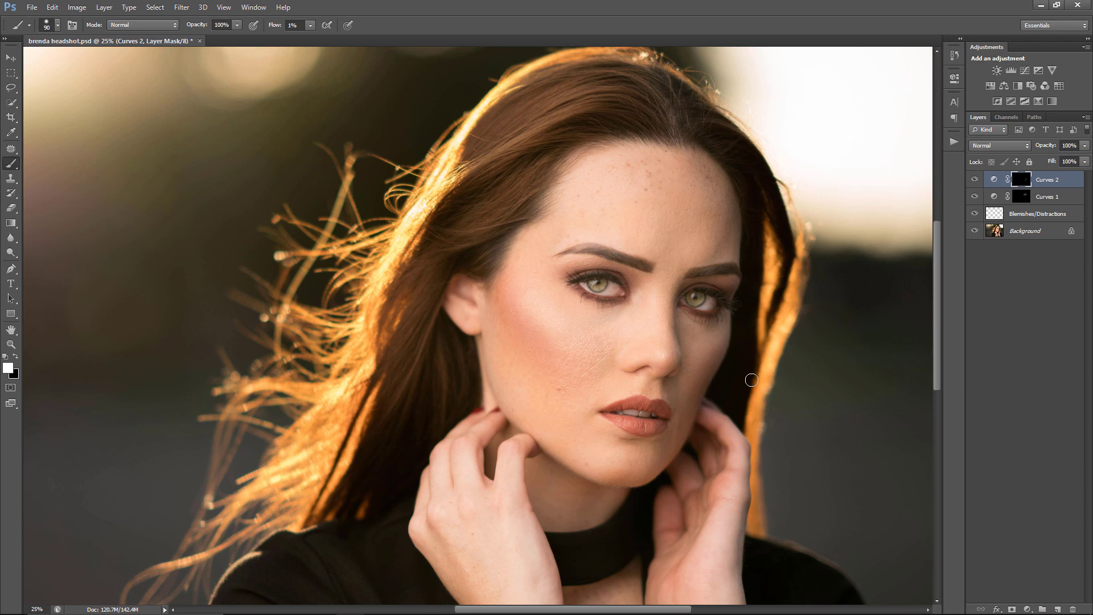
pyautogui.press(']')
pyautogui.press(']')
pyautogui.press(']')
pyautogui.press(']')
pyautogui.press(']')
pyautogui.press(']')
pyautogui.press(']')
pyautogui.press(']')
pyautogui.press(']')
# Step: Toggle Curves 2 visibility to compare the darkening, with the whole image fitted in view
pyautogui.click(975, 180)
pyautogui.click(976, 180)
pyautogui.click(977, 180)
pyautogui.click(978, 180)
pyautogui.hotkey('ctrl', '0')
pyautogui.click(977, 180)
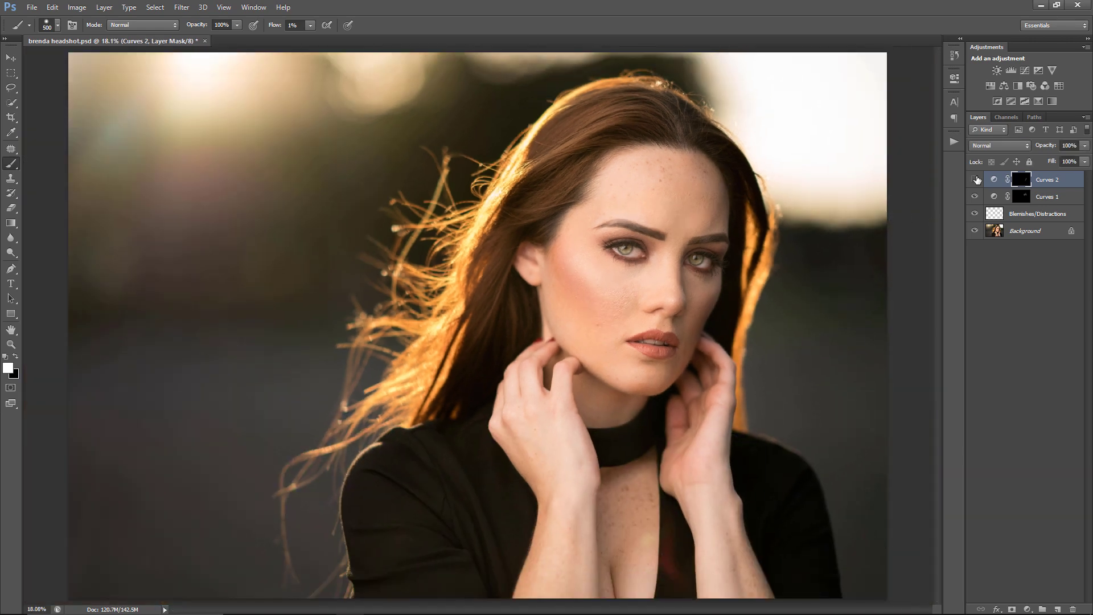
# Step: Compare Curves 2 once more, then paint white on its mask over the forehead and temple
pyautogui.click(976, 179)
pyautogui.click(976, 180)
pyautogui.press('x')
pyautogui.press(']')
pyautogui.press(']')
pyautogui.press(']')
pyautogui.press('x')
pyautogui.press('[')
pyautogui.press('[')
pyautogui.press('[')
pyautogui.press(']')
pyautogui.moveTo(695, 144)
pyautogui.mouseDown()
pyautogui.moveTo(603, 177)
pyautogui.moveTo(685, 149)
pyautogui.moveTo(644, 155)
pyautogui.moveTo(565, 232)
pyautogui.moveTo(636, 213)
pyautogui.mouseUp()
# Step: Extend the Curves 2 darkening over the cheek, the left hand's fingers and the neck
pyautogui.press('[')
pyautogui.press('[')
pyautogui.press('[')
pyautogui.press('[')
pyautogui.press('[')
pyautogui.press('[')
pyautogui.press('[')
pyautogui.press('[')
pyautogui.press('[')
pyautogui.press('[')
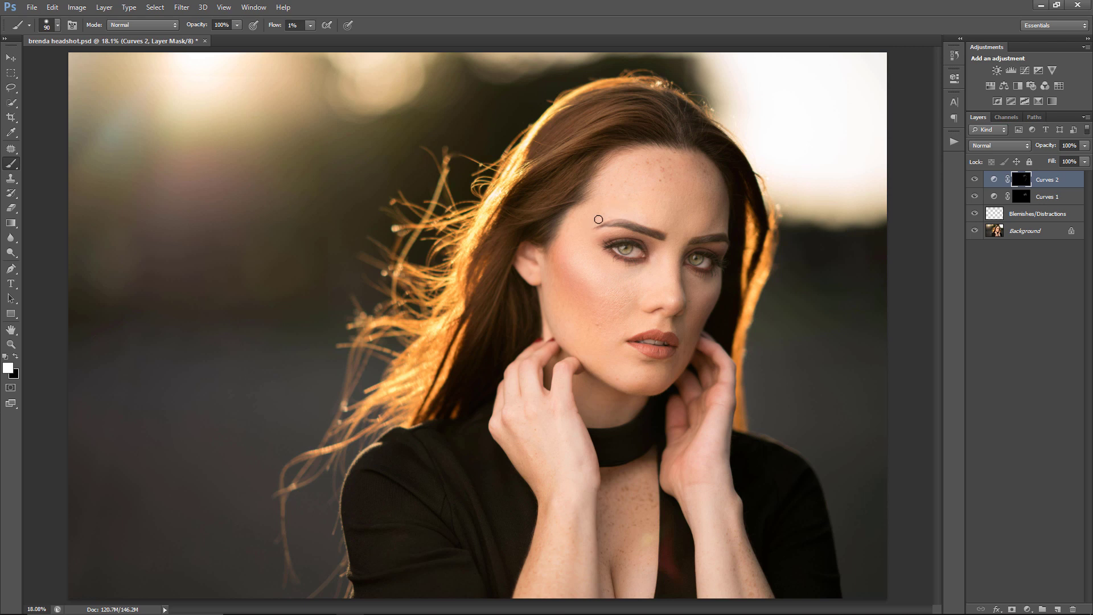
pyautogui.press(']')
pyautogui.press(']')
pyautogui.press(']')
pyautogui.press(']')
pyautogui.press(']')
pyautogui.press(']')
pyautogui.press(']')
pyautogui.press(']')
pyautogui.moveTo(600, 273)
pyautogui.mouseDown()
pyautogui.moveTo(618, 319)
pyautogui.moveTo(565, 250)
pyautogui.moveTo(658, 280)
pyautogui.moveTo(660, 298)
pyautogui.moveTo(602, 279)
pyautogui.moveTo(651, 369)
pyautogui.moveTo(646, 393)
pyautogui.moveTo(608, 439)
pyautogui.mouseUp()
pyautogui.moveTo(528, 381)
pyautogui.mouseDown()
pyautogui.moveTo(528, 353)
pyautogui.moveTo(547, 392)
pyautogui.moveTo(508, 409)
pyautogui.moveTo(556, 423)
pyautogui.moveTo(561, 593)
pyautogui.moveTo(551, 610)
pyautogui.moveTo(571, 583)
pyautogui.moveTo(575, 535)
pyautogui.moveTo(569, 553)
pyautogui.moveTo(549, 498)
pyautogui.moveTo(563, 473)
pyautogui.moveTo(551, 572)
pyautogui.moveTo(575, 451)
pyautogui.moveTo(587, 489)
pyautogui.moveTo(579, 459)
pyautogui.mouseUp()
pyautogui.press('[')
pyautogui.press('[')
pyautogui.press('[')
pyautogui.press('[')
pyautogui.press('[')
pyautogui.press('[')
pyautogui.press('[')
pyautogui.press('[')
pyautogui.press('[')
pyautogui.press('[')
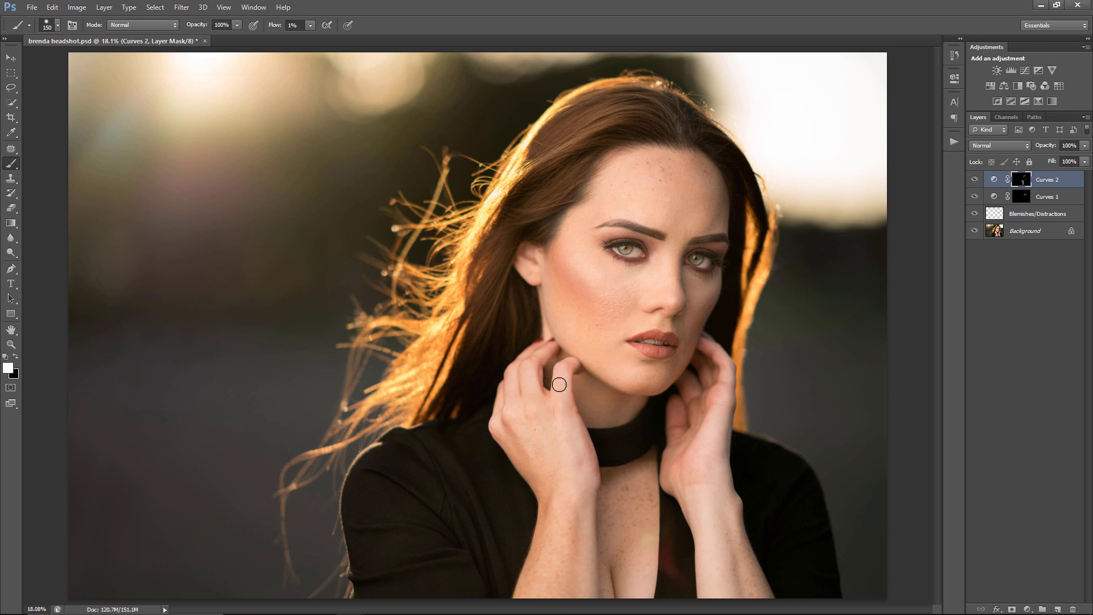
pyautogui.press(']')
pyautogui.press(']')
pyautogui.press(']')
pyautogui.press(']')
pyautogui.press(']')
pyautogui.press(']')
pyautogui.press(']')
pyautogui.press(']')
pyautogui.press(']')
pyautogui.press(']')
pyautogui.press(']')
pyautogui.press(']')
pyautogui.press(']')
pyautogui.press(']')
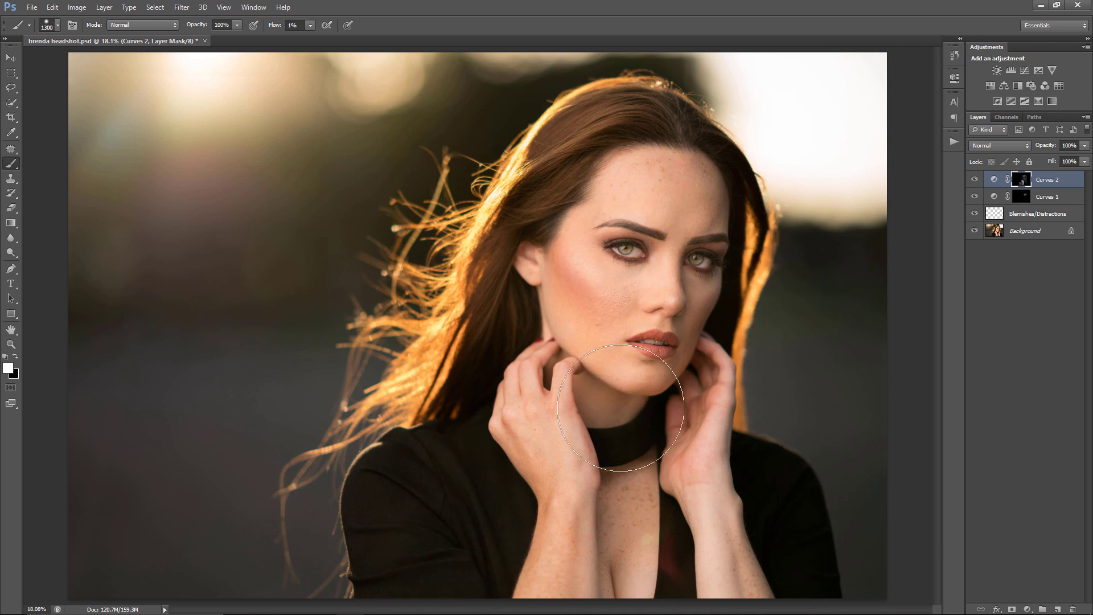
pyautogui.moveTo(621, 407); pyautogui.dragTo(655, 409)
# Step: Check the Curves 2 effect on the neck, then group Curves 1 and Curves 2 into Group 1
pyautogui.click(974, 180)
pyautogui.click(975, 179)
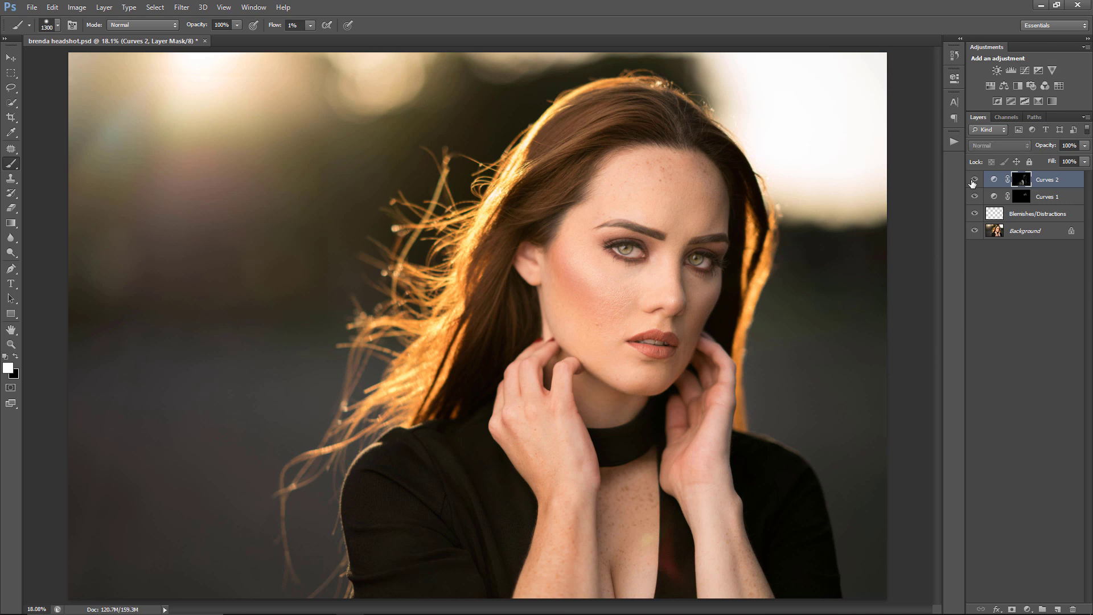
pyautogui.click(975, 180)
pyautogui.click(975, 180)
pyautogui.press('x')
pyautogui.keyDown('shift'); pyautogui.click(1042, 196); pyautogui.keyUp('shift')
pyautogui.hotkey('ctrl', 'g')
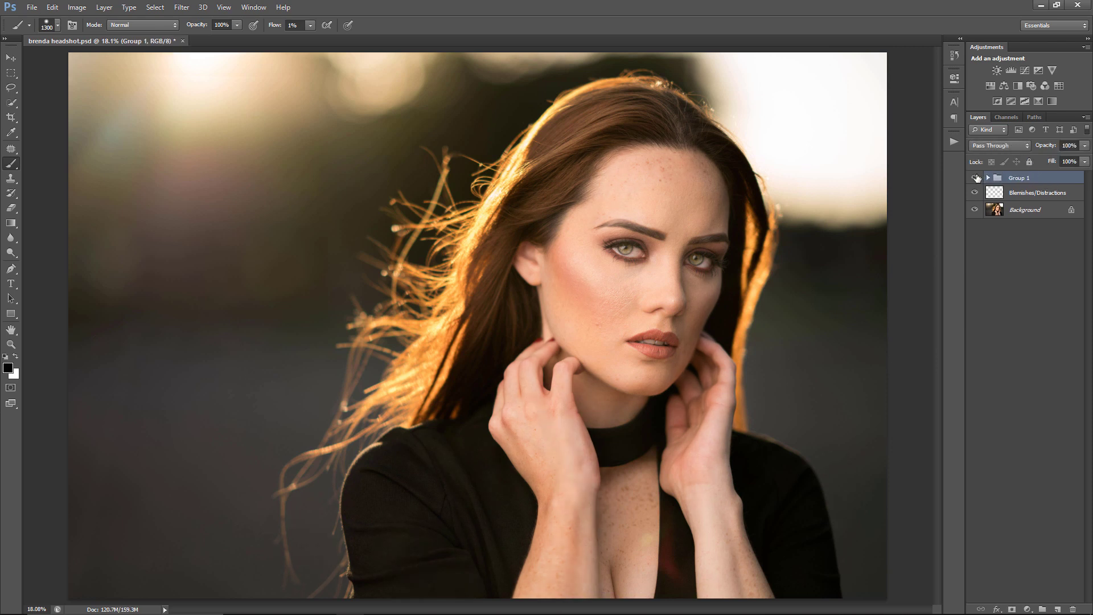
# Step: Toggle Group 1 on and off to compare the dodge-and-burn before and after
pyautogui.click(975, 178)
pyautogui.click(974, 178)
pyautogui.click(975, 178)
pyautogui.click(975, 179)
pyautogui.click(975, 178)
pyautogui.click(975, 178)
pyautogui.click(975, 179)
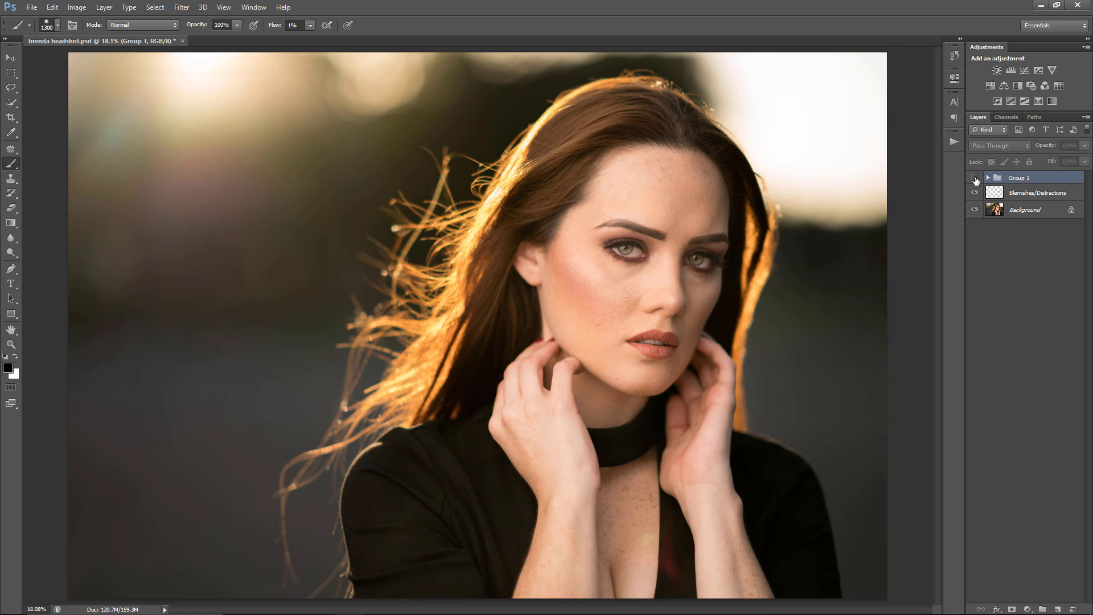
pyautogui.click(975, 178)
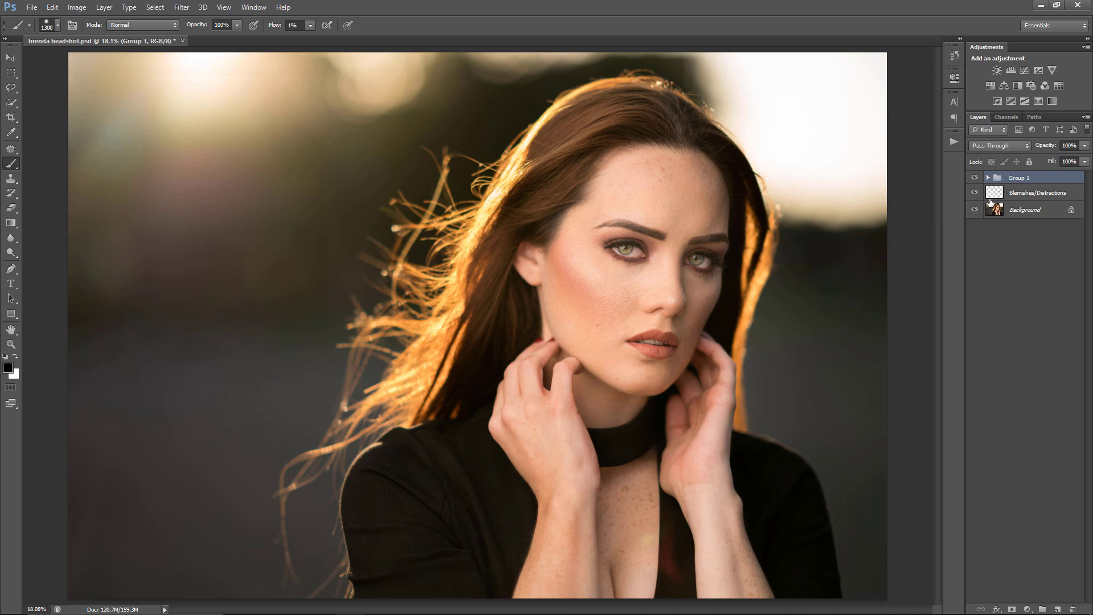
# Step: Add a Levels 1 layer with the black input raised to about 9 to deepen shadows
pyautogui.click(1027, 609)
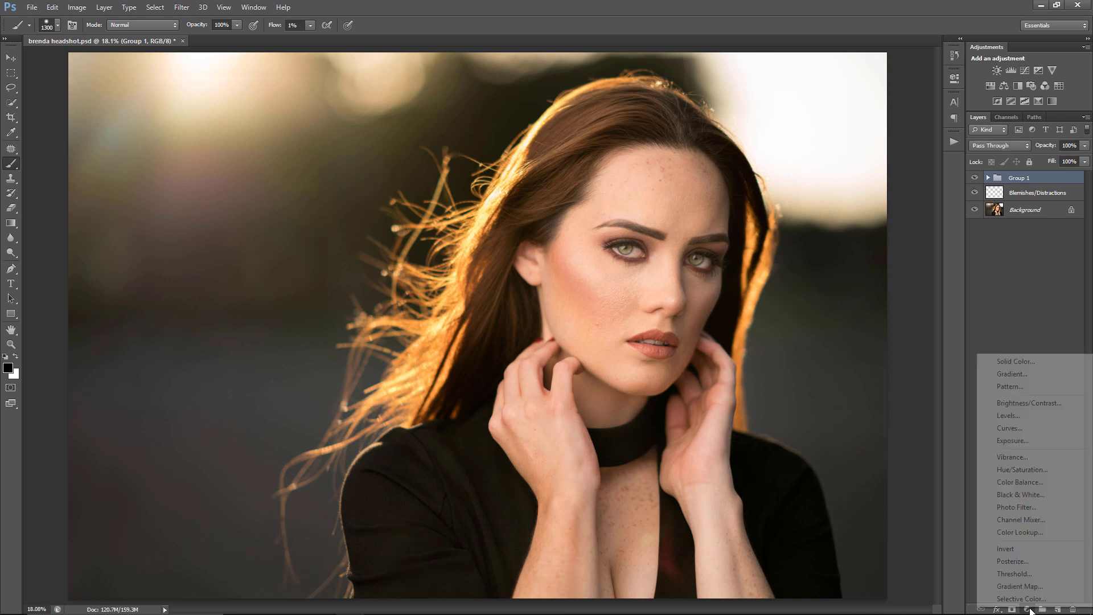
pyautogui.click(1021, 416)
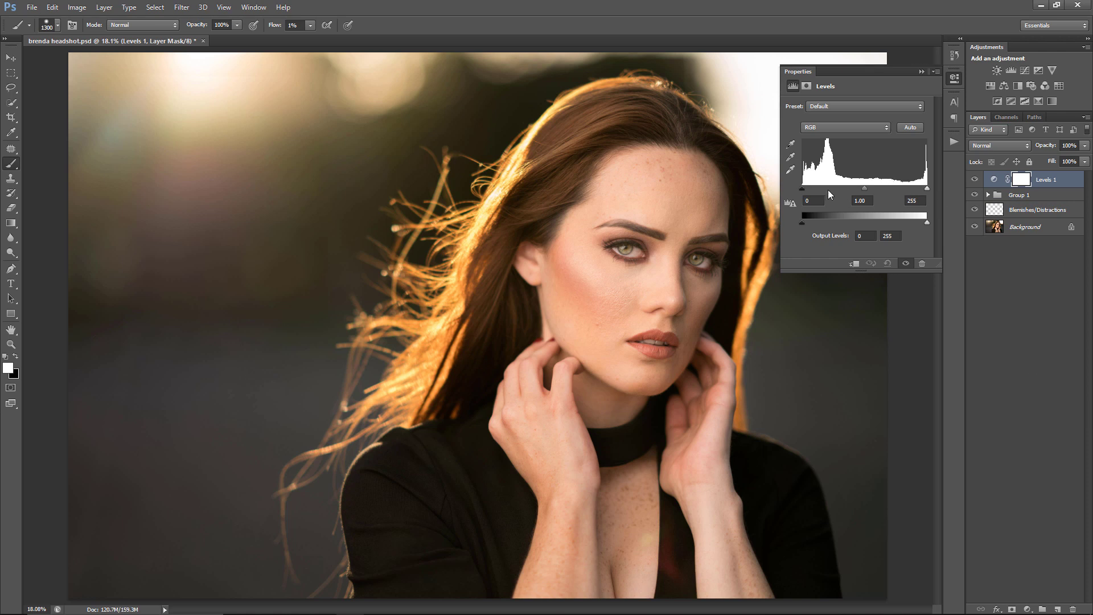
pyautogui.moveTo(800, 189); pyautogui.dragTo(808, 192)
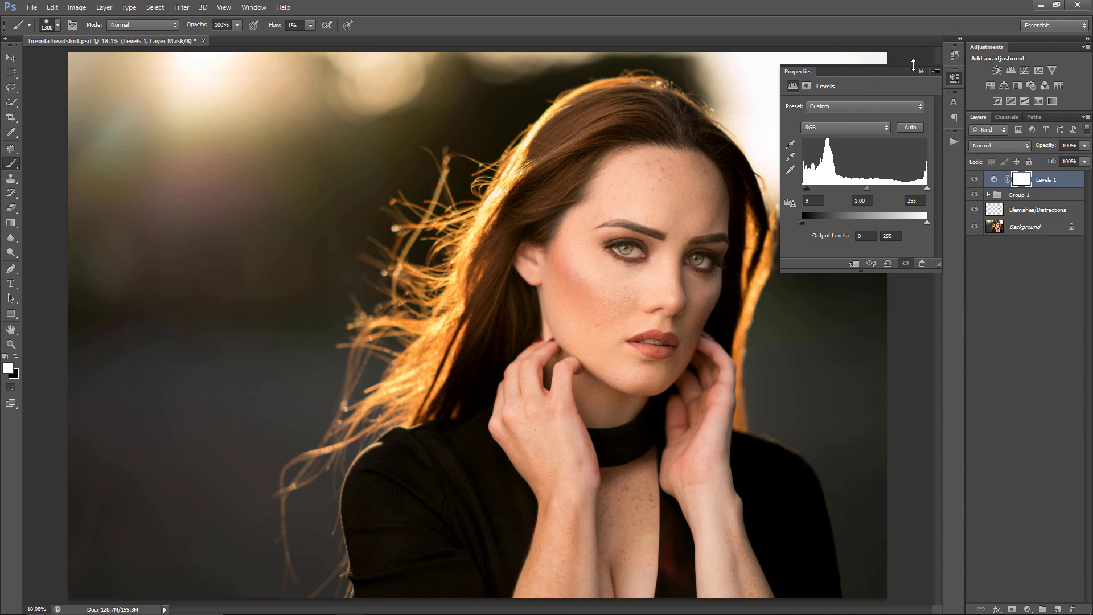
pyautogui.click(922, 72)
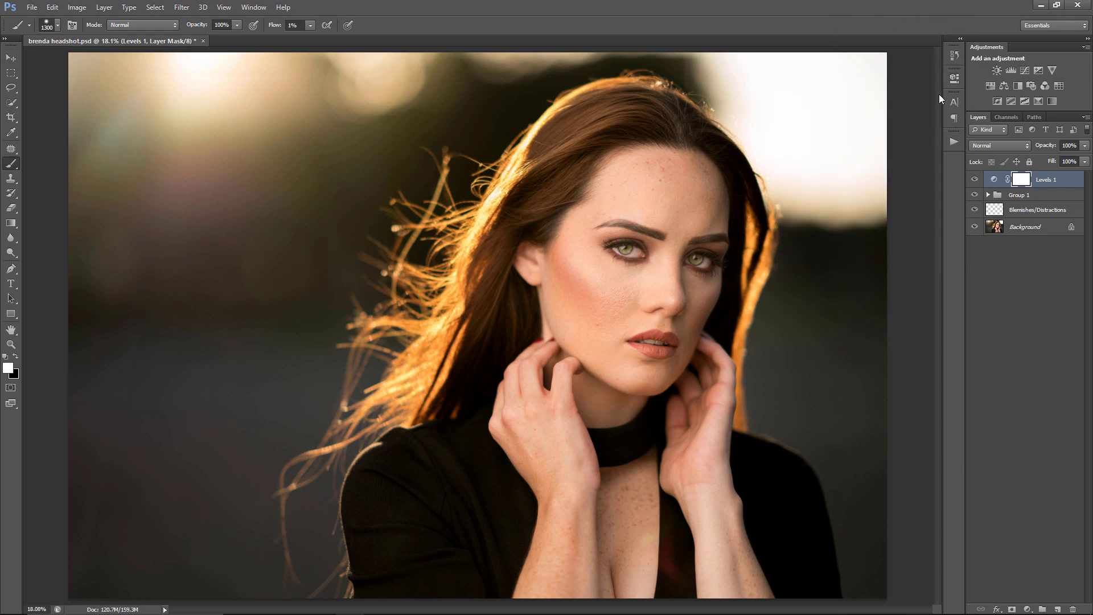
pyautogui.click(1028, 609)
# Step: Add a Curves 3 layer with the RGB curve bent upward, at 60% opacity
pyautogui.click(1058, 424)
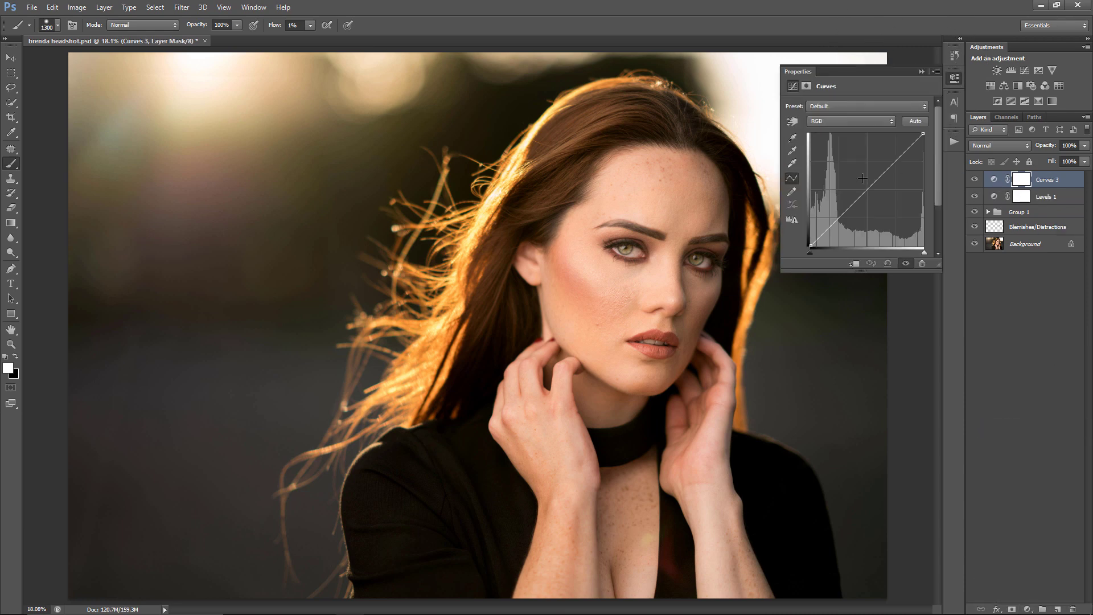
pyautogui.moveTo(863, 178); pyautogui.dragTo(868, 181)
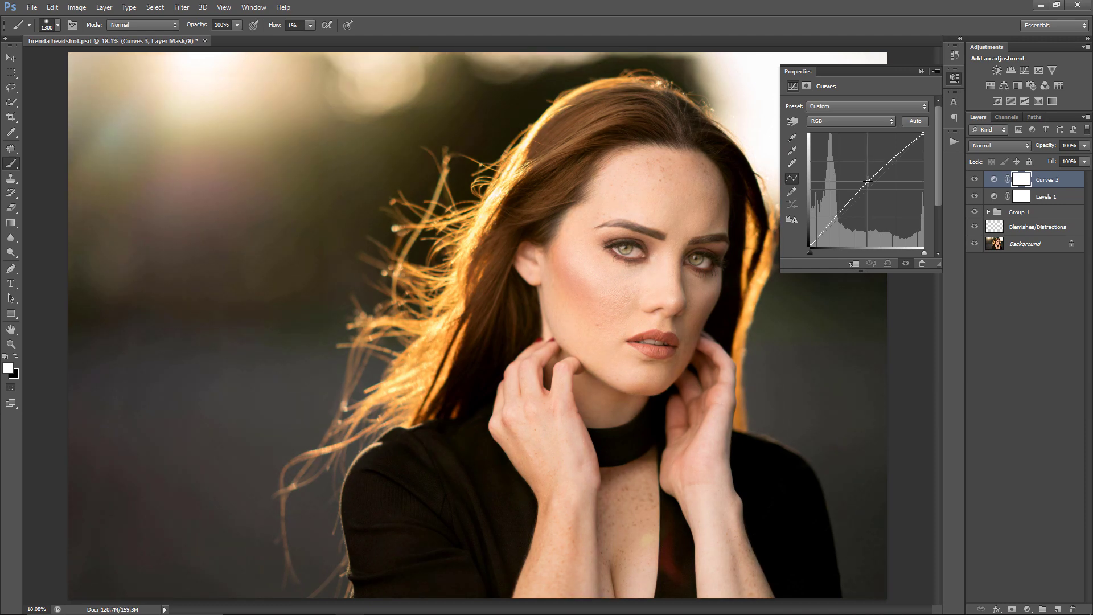
pyautogui.click(922, 71)
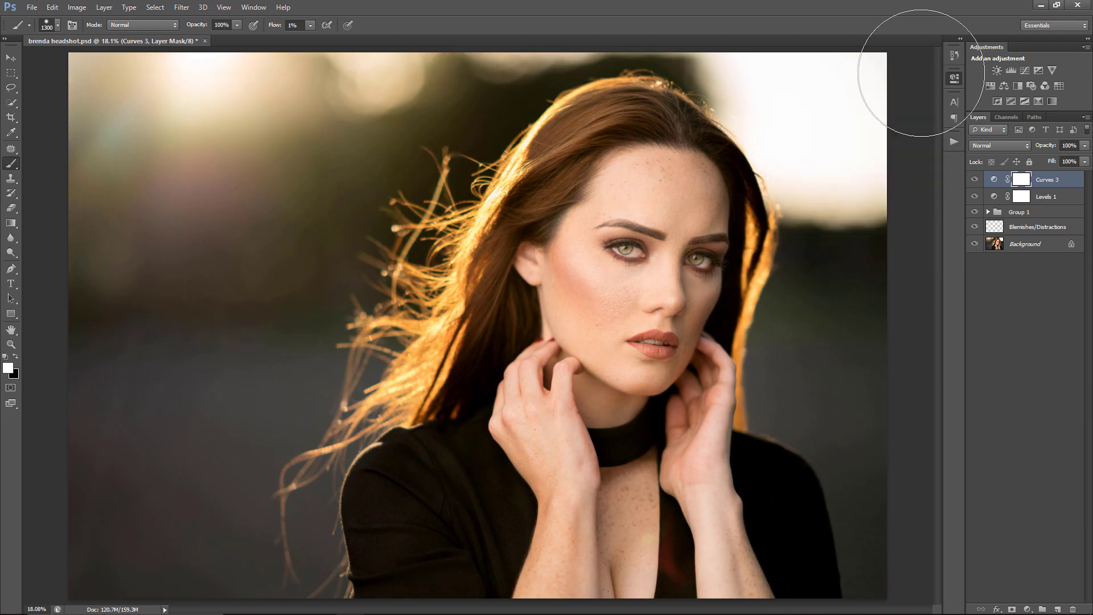
pyautogui.click(1084, 147)
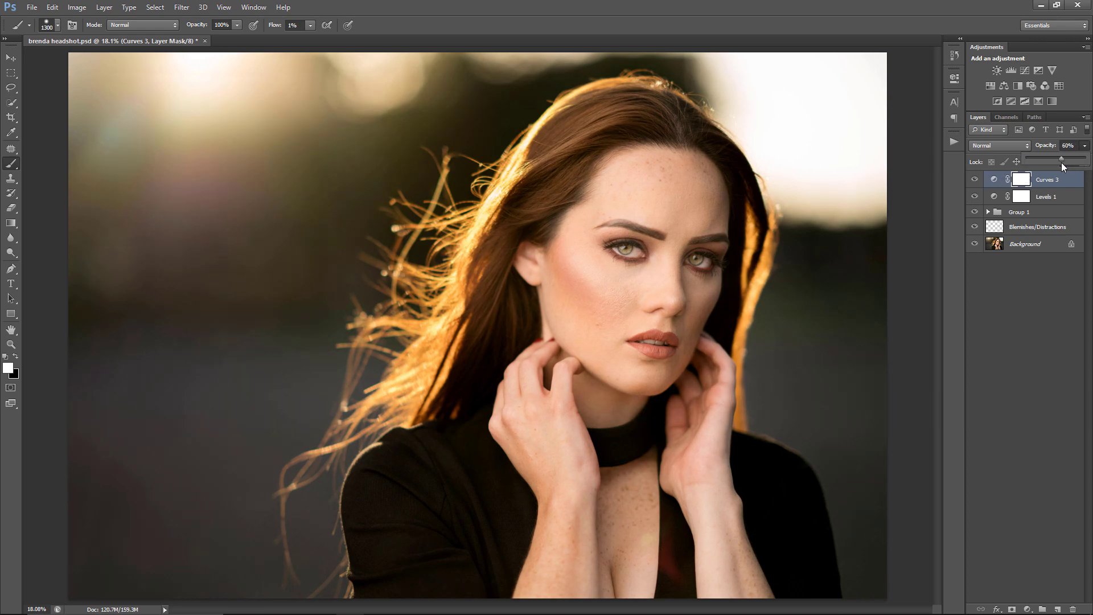
# Step: Toggle Curves 3 on and off to compare the overall brightening
pyautogui.click(976, 180)
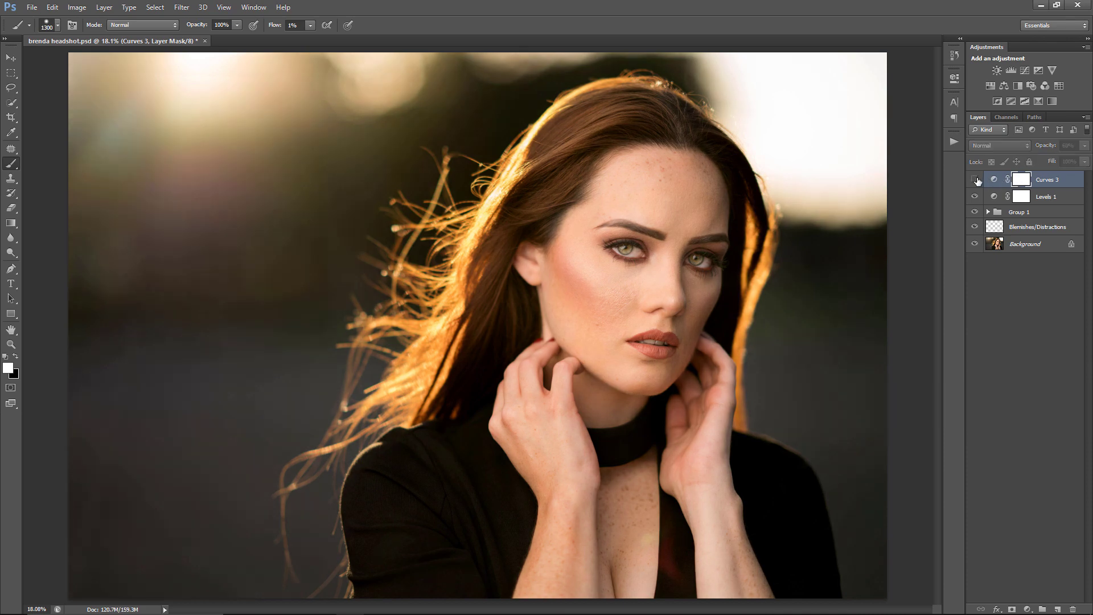
pyautogui.click(976, 180)
pyautogui.click(976, 180)
pyautogui.click(976, 180)
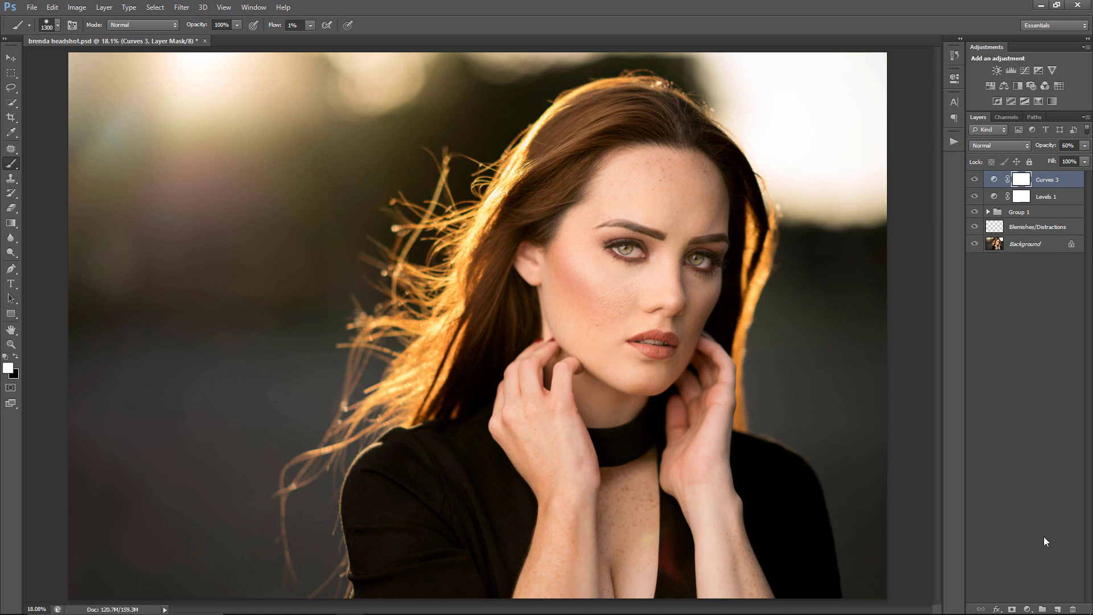
pyautogui.click(1027, 608)
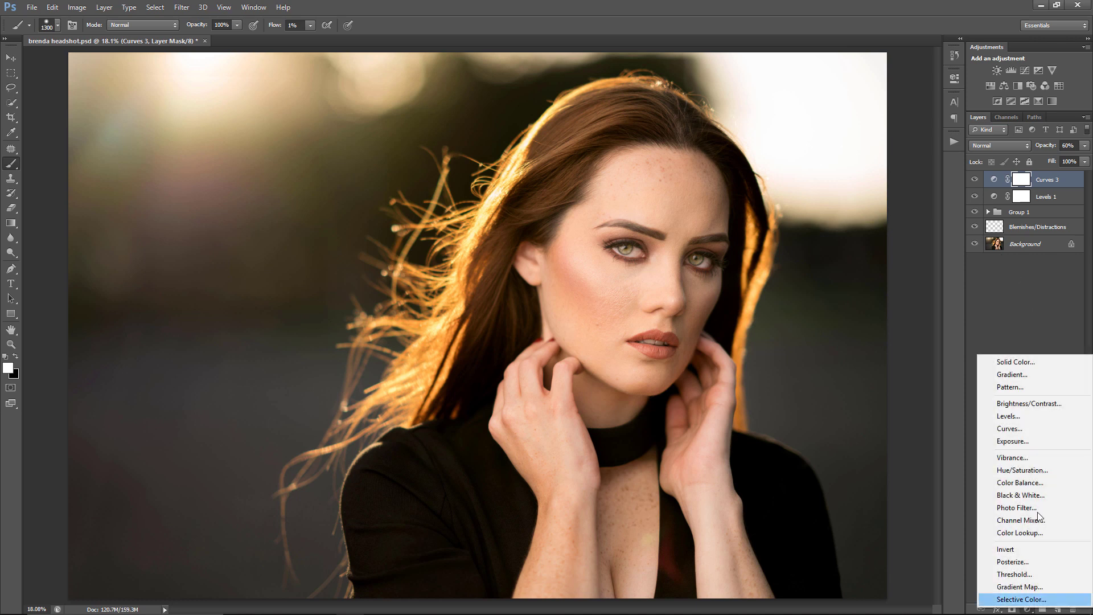
# Step: Add a Brightness/Contrast 1 layer with raised brightness and an inverted black mask
pyautogui.click(1025, 407)
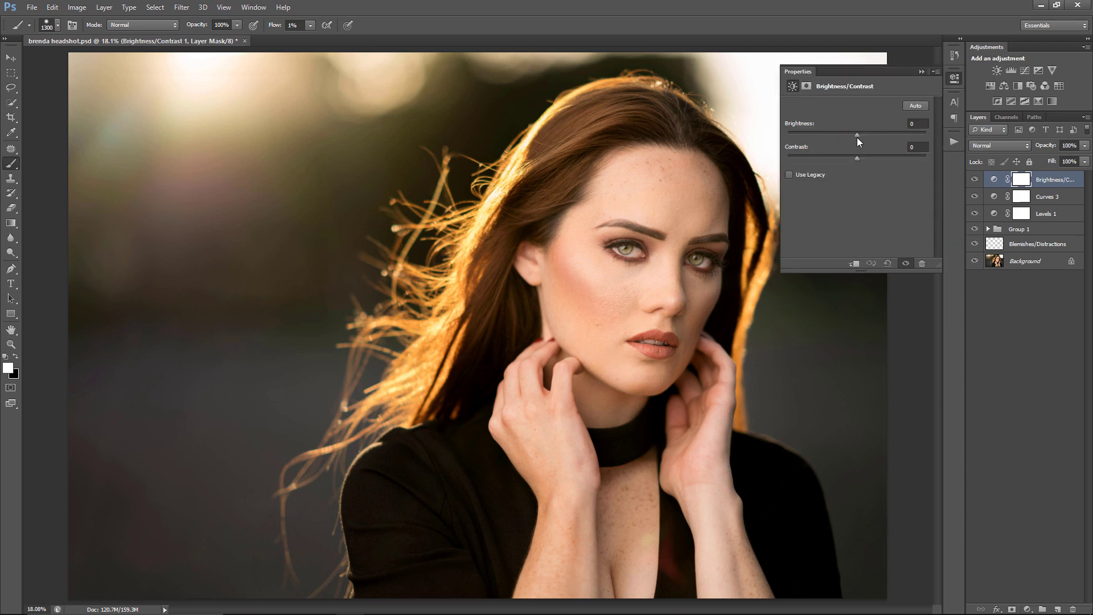
pyautogui.moveTo(858, 137); pyautogui.dragTo(866, 137)
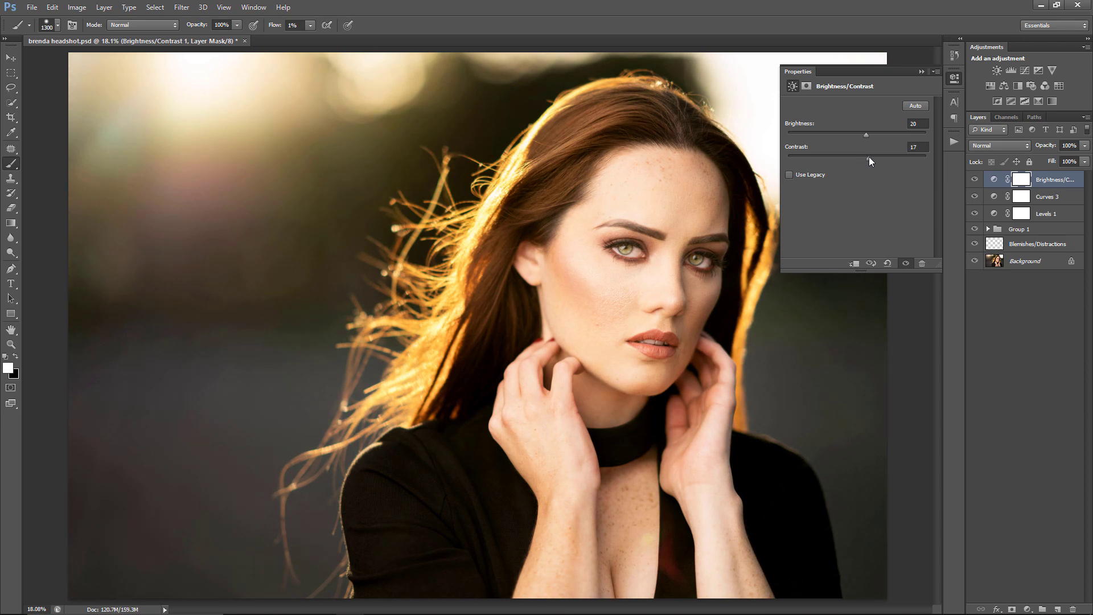
pyautogui.click(921, 72)
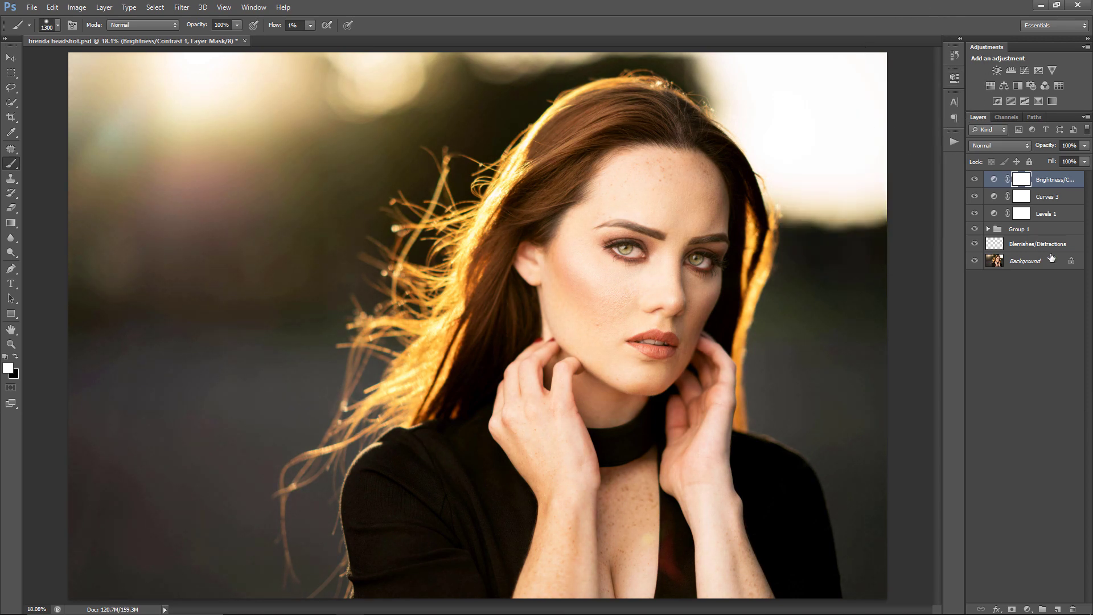
pyautogui.hotkey('ctrl', 'i')
# Step: Paint white at 24% flow with a 600 brush to reveal brightening along the hair near the forehead
pyautogui.press('[')
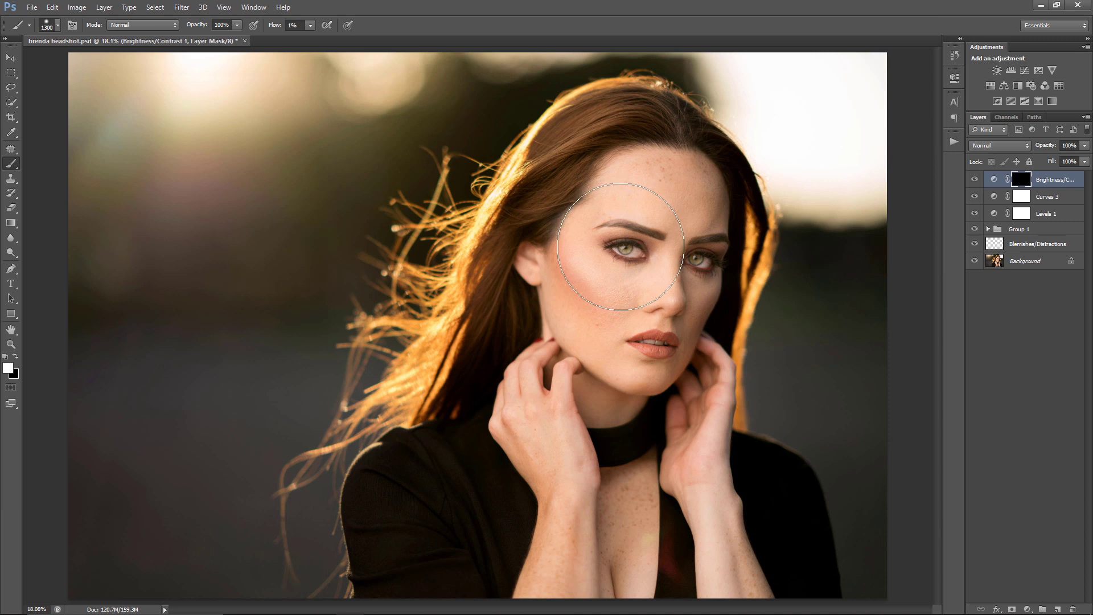
pyautogui.press('[')
pyautogui.press('[')
pyautogui.press('[')
pyautogui.press('[')
pyautogui.press('[')
pyautogui.press('[')
pyautogui.press('[')
pyautogui.press('[')
pyautogui.press('[')
pyautogui.press('[')
pyautogui.moveTo(311, 26); pyautogui.dragTo(328, 40)
pyautogui.press(']')
pyautogui.press(']')
pyautogui.press(']')
pyautogui.press(']')
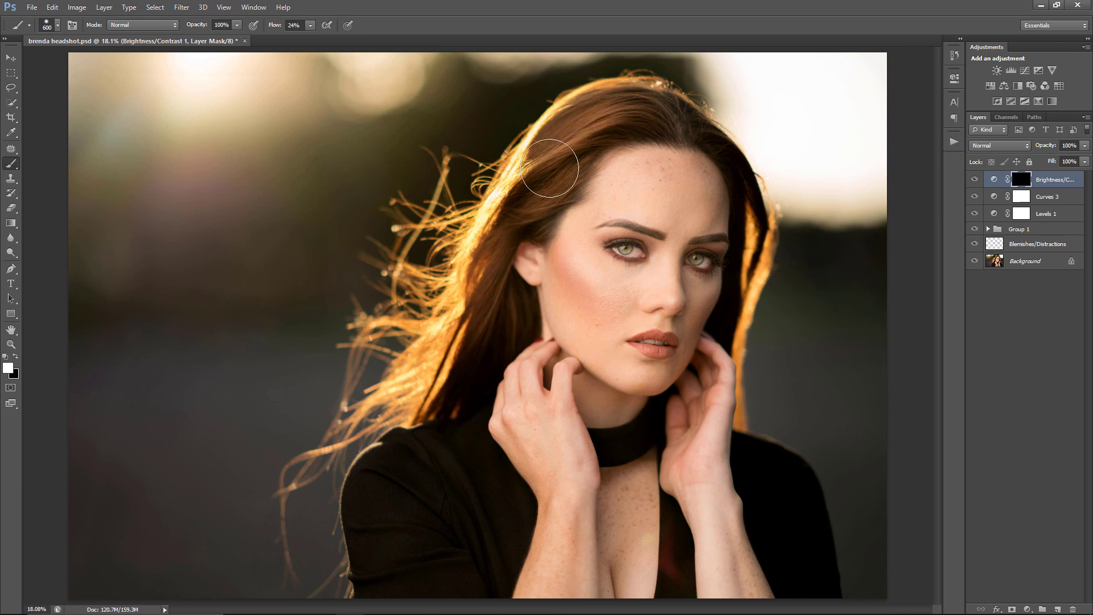
pyautogui.moveTo(549, 168)
pyautogui.mouseDown()
pyautogui.moveTo(653, 101)
pyautogui.moveTo(708, 135)
pyautogui.moveTo(748, 190)
pyautogui.moveTo(740, 313)
pyautogui.moveTo(726, 334)
pyautogui.moveTo(740, 229)
pyautogui.mouseUp()
pyautogui.press('[')
pyautogui.press('[')
pyautogui.press('[')
pyautogui.press('[')
pyautogui.press(']')
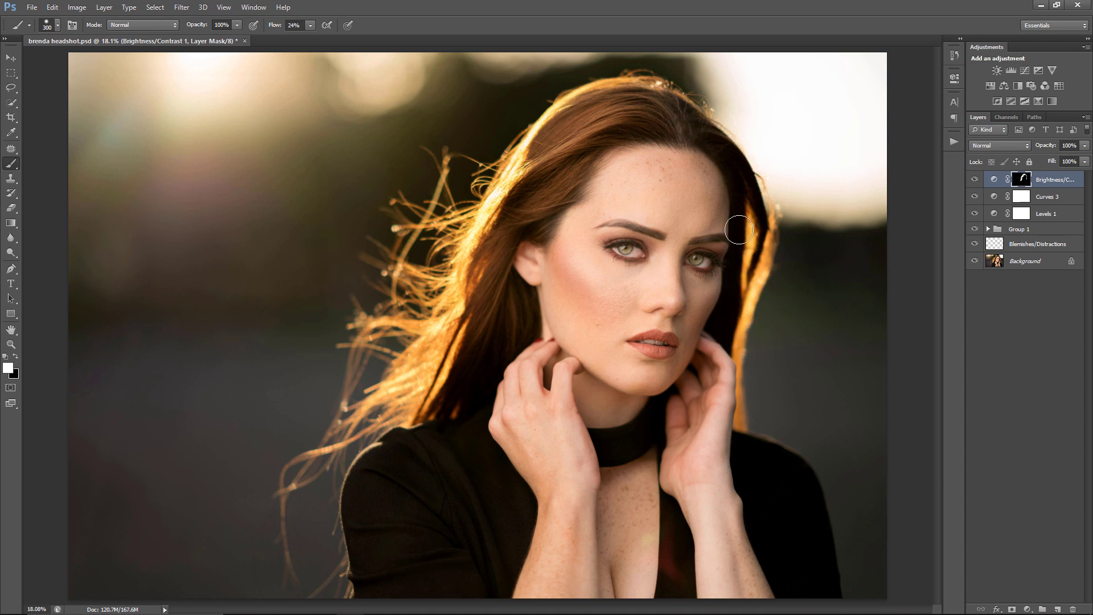
pyautogui.press(']')
pyautogui.click(975, 180)
pyautogui.click(974, 180)
pyautogui.click(975, 180)
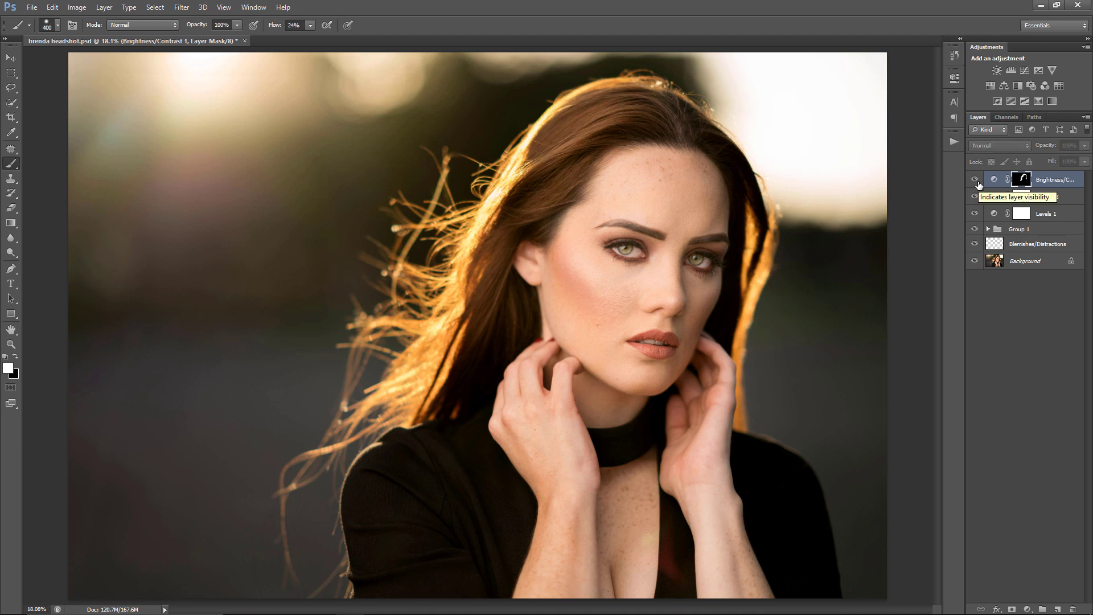
pyautogui.click(975, 181)
pyautogui.click(974, 180)
pyautogui.click(975, 180)
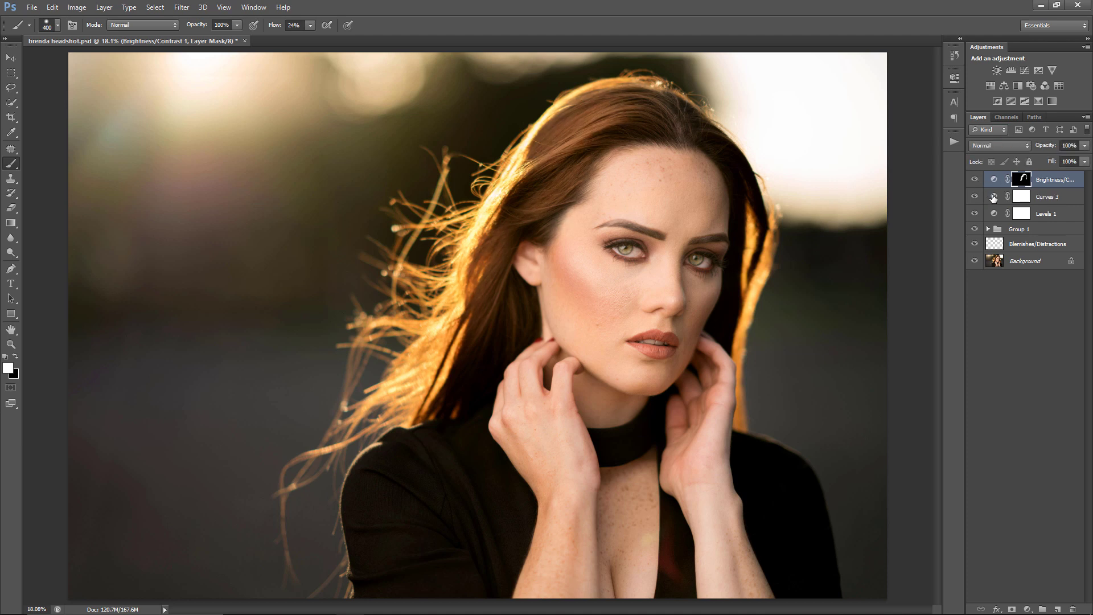
pyautogui.keyDown('alt'); pyautogui.click(974, 261); pyautogui.keyUp('alt')
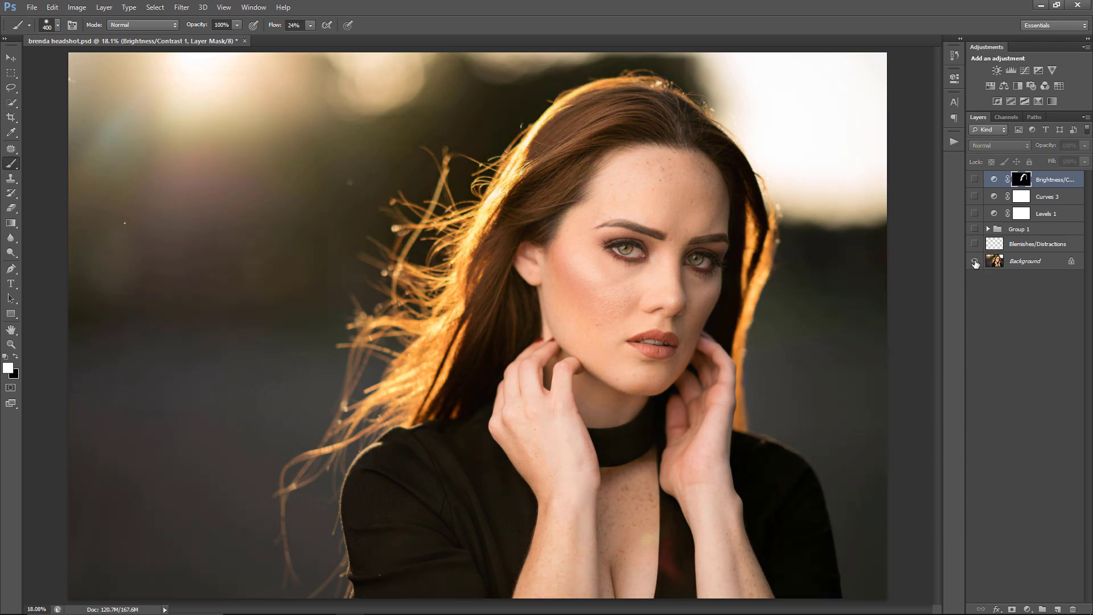
pyautogui.keyDown('alt'); pyautogui.click(975, 262); pyautogui.keyUp('alt')
pyautogui.keyDown('alt'); pyautogui.click(974, 261); pyautogui.keyUp('alt')
pyautogui.keyDown('alt'); pyautogui.click(975, 261); pyautogui.keyUp('alt')
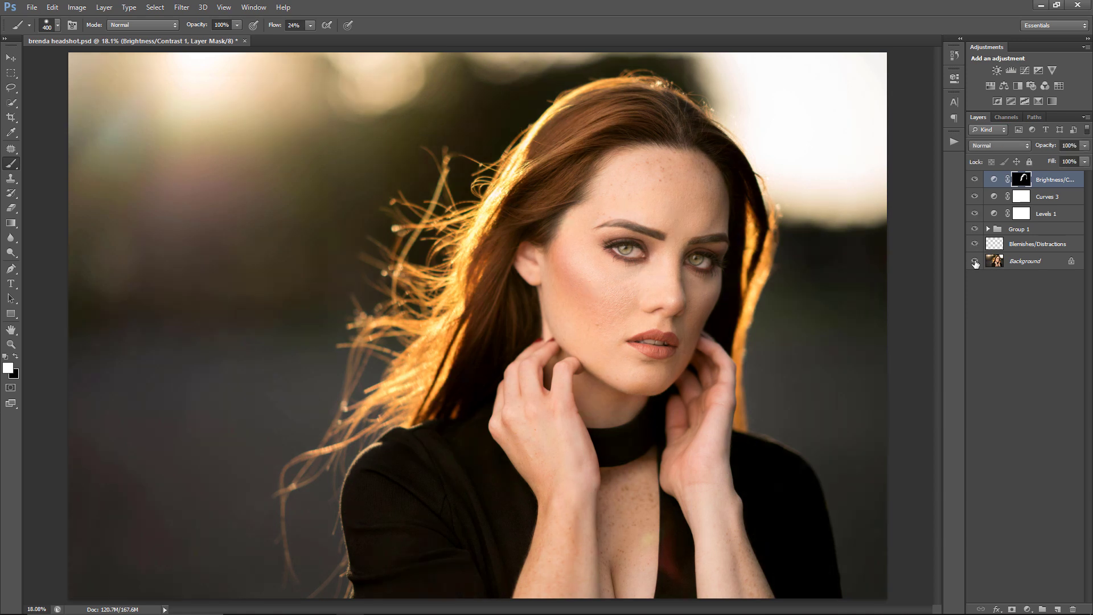
pyautogui.keyDown('alt'); pyautogui.click(974, 262); pyautogui.keyUp('alt')
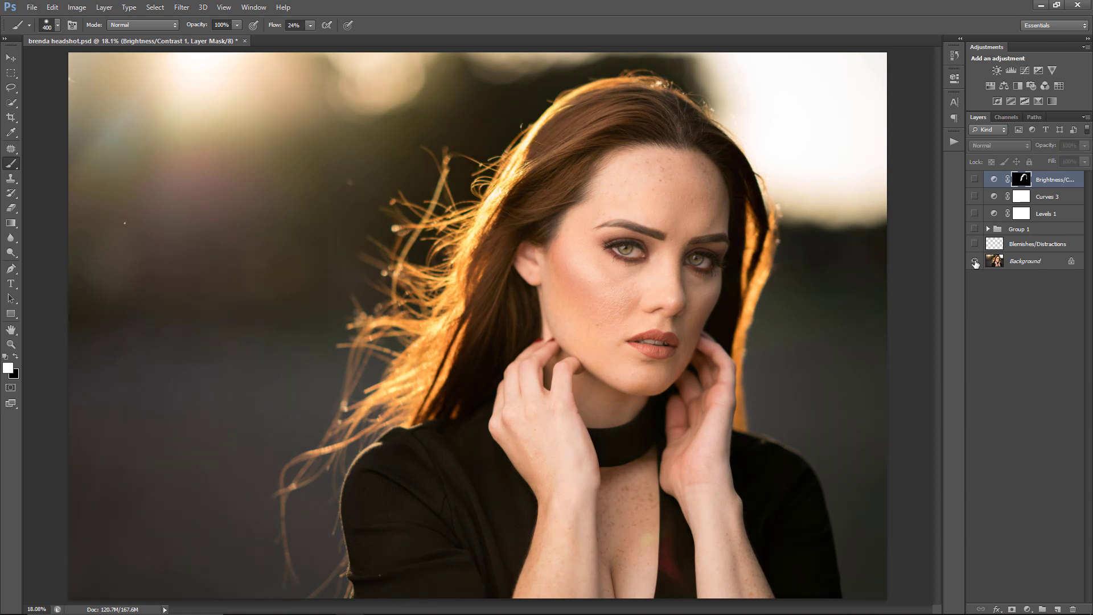
pyautogui.keyDown('alt'); pyautogui.click(975, 262); pyautogui.keyUp('alt')
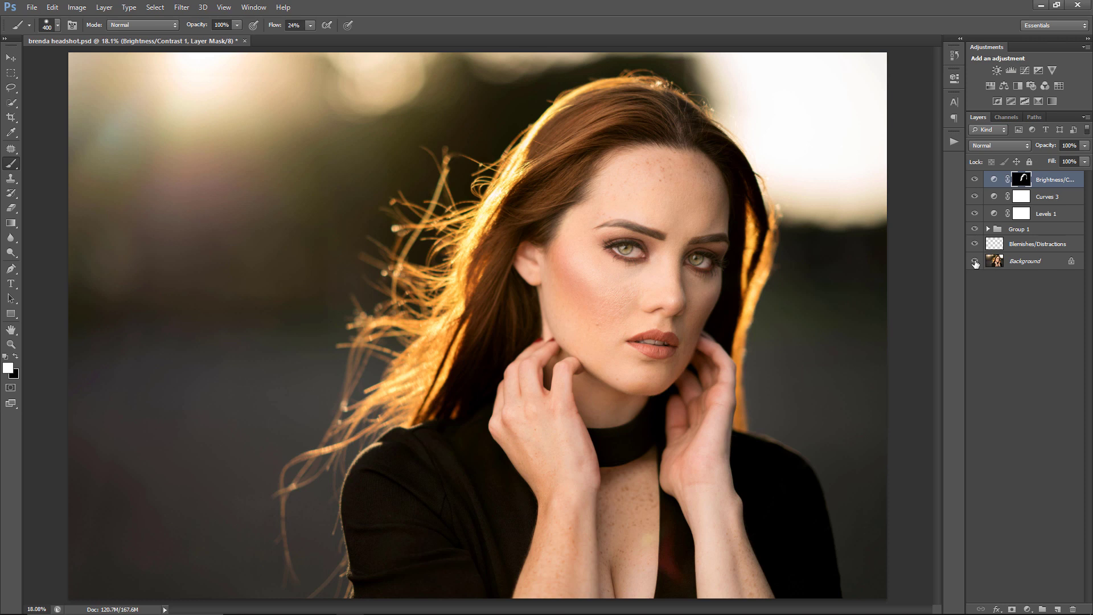